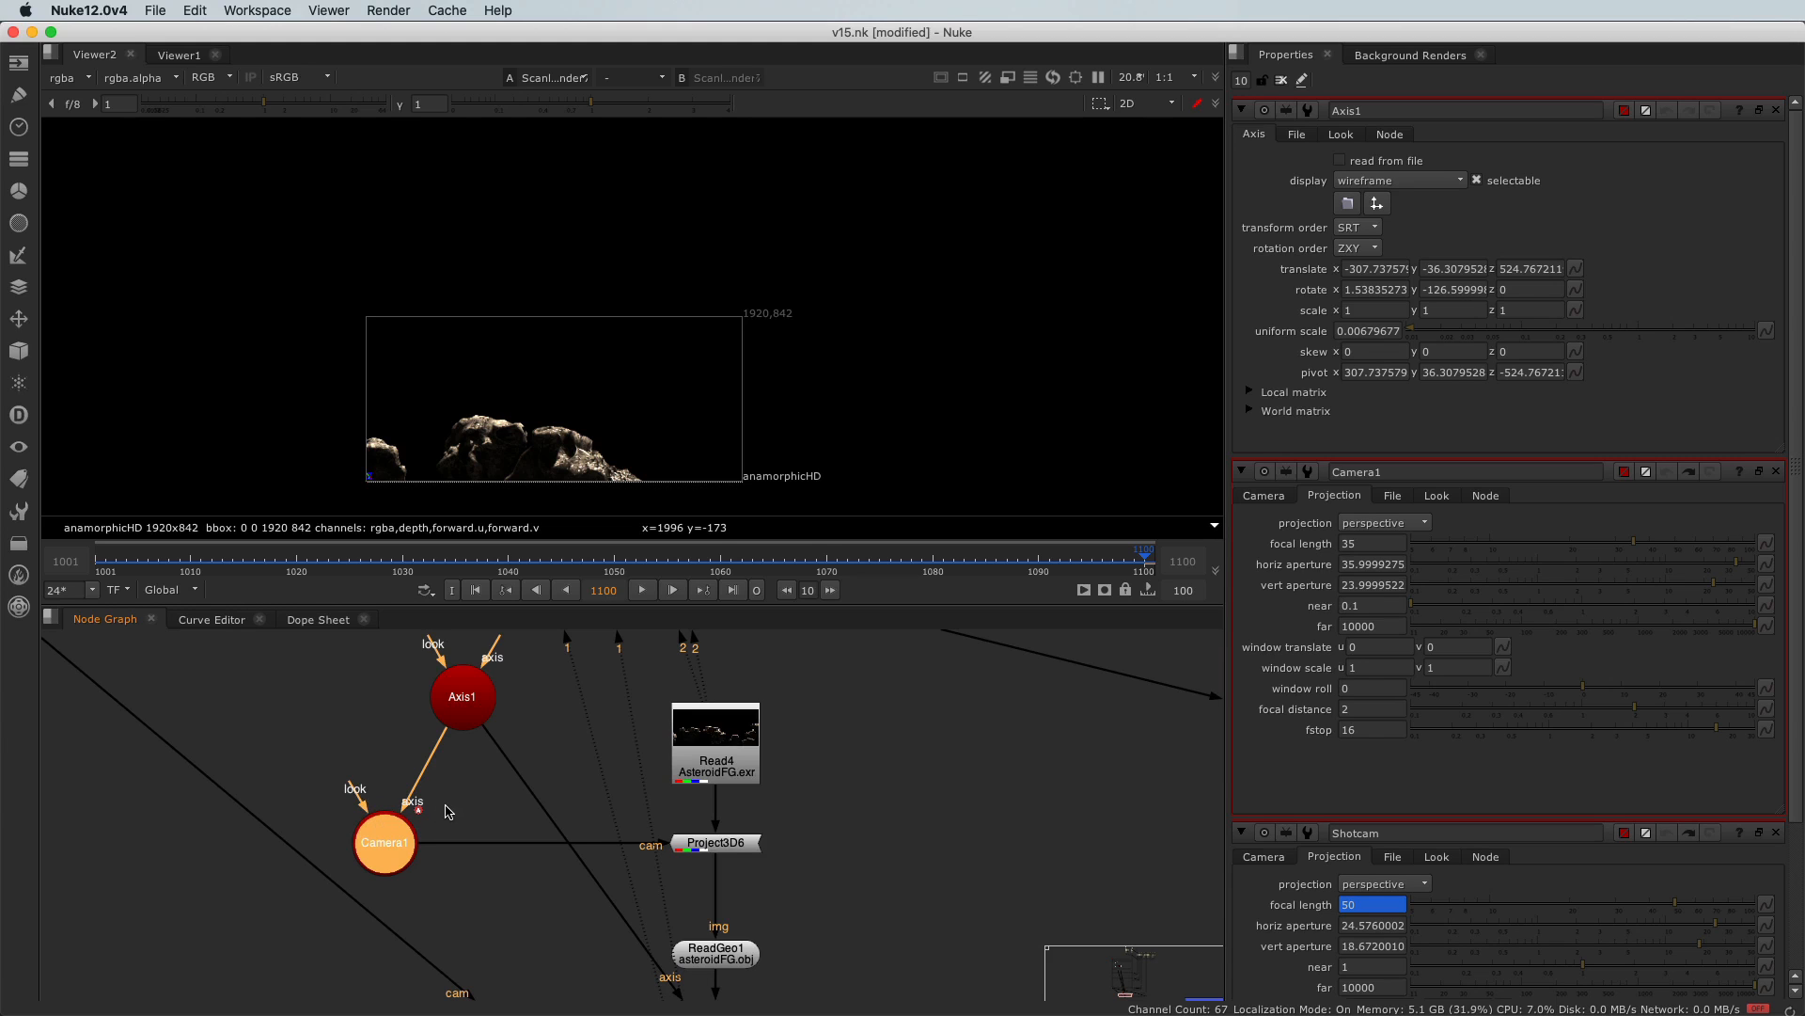
Compare the AsteroidFG.exr source image with the ScanlineRender7 output in the viewer
{"action": "scroll", "coordinate": [446, 810], "scroll_direction": "down", "scroll_amount": 5}
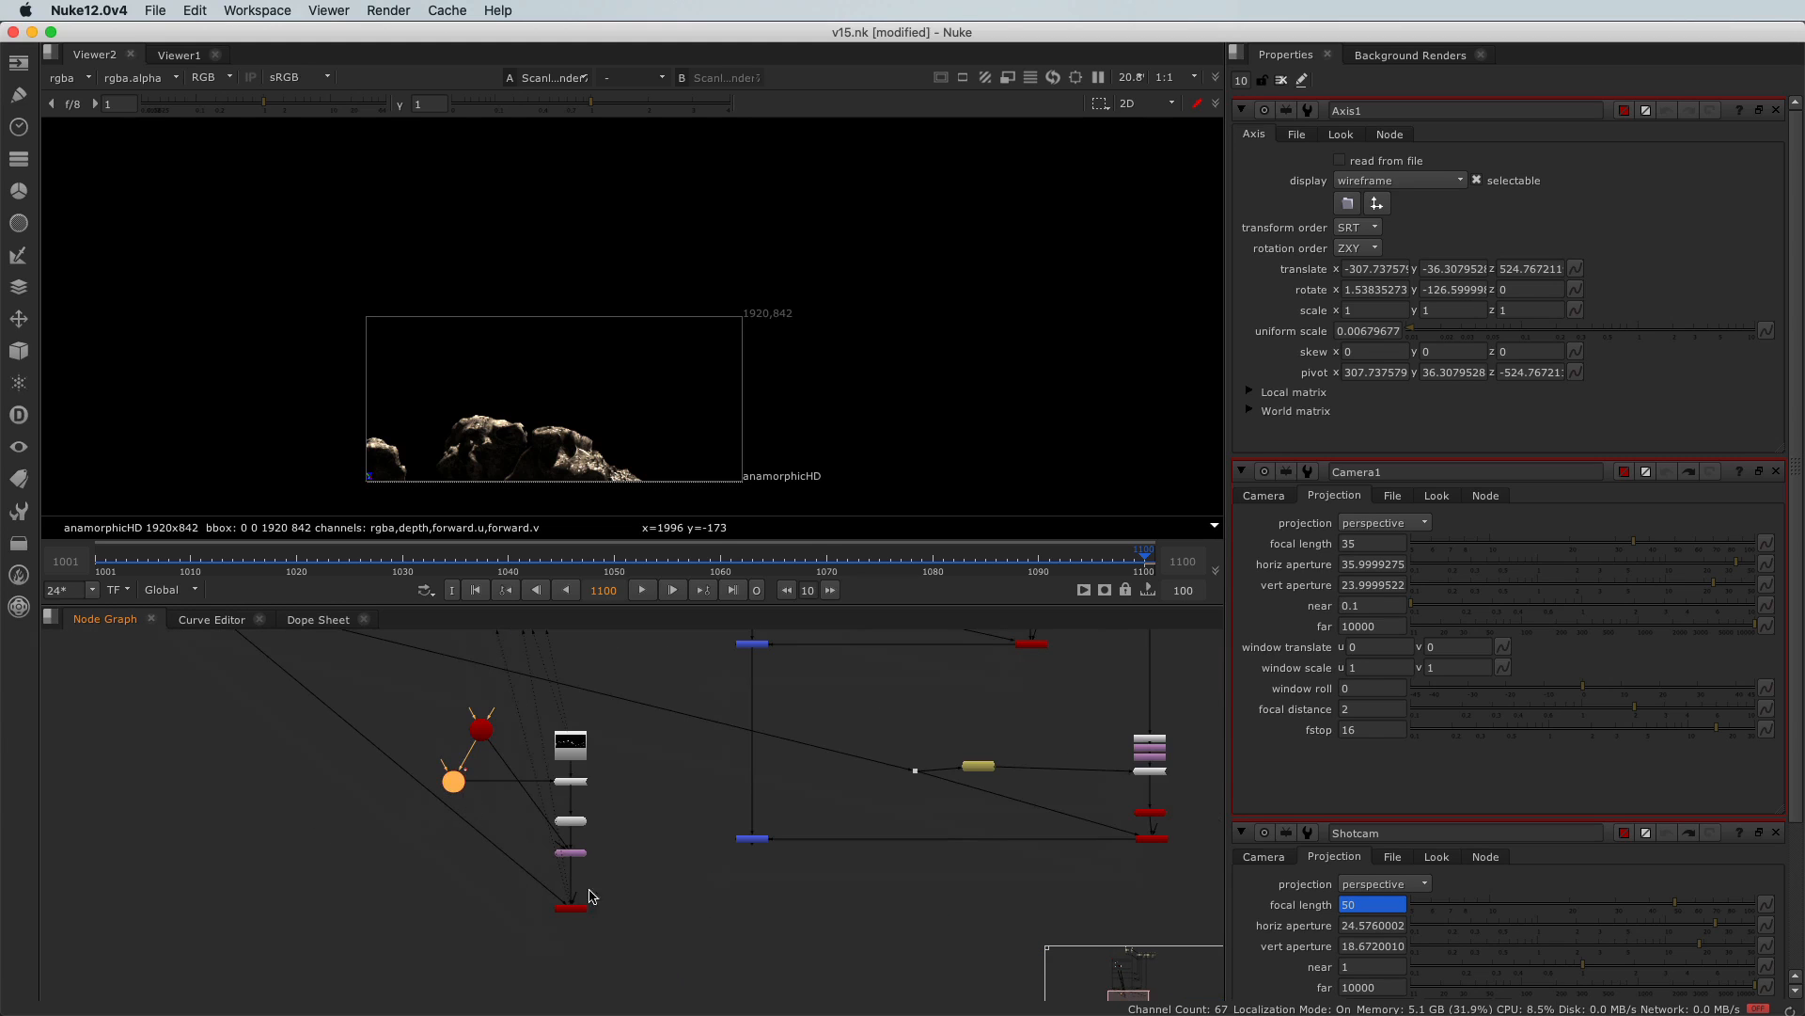
{"action": "scroll", "coordinate": [573, 896], "scroll_direction": "up", "scroll_amount": 3}
{"action": "left_click_drag", "start_coordinate": [447, 893], "coordinate": [691, 992]}
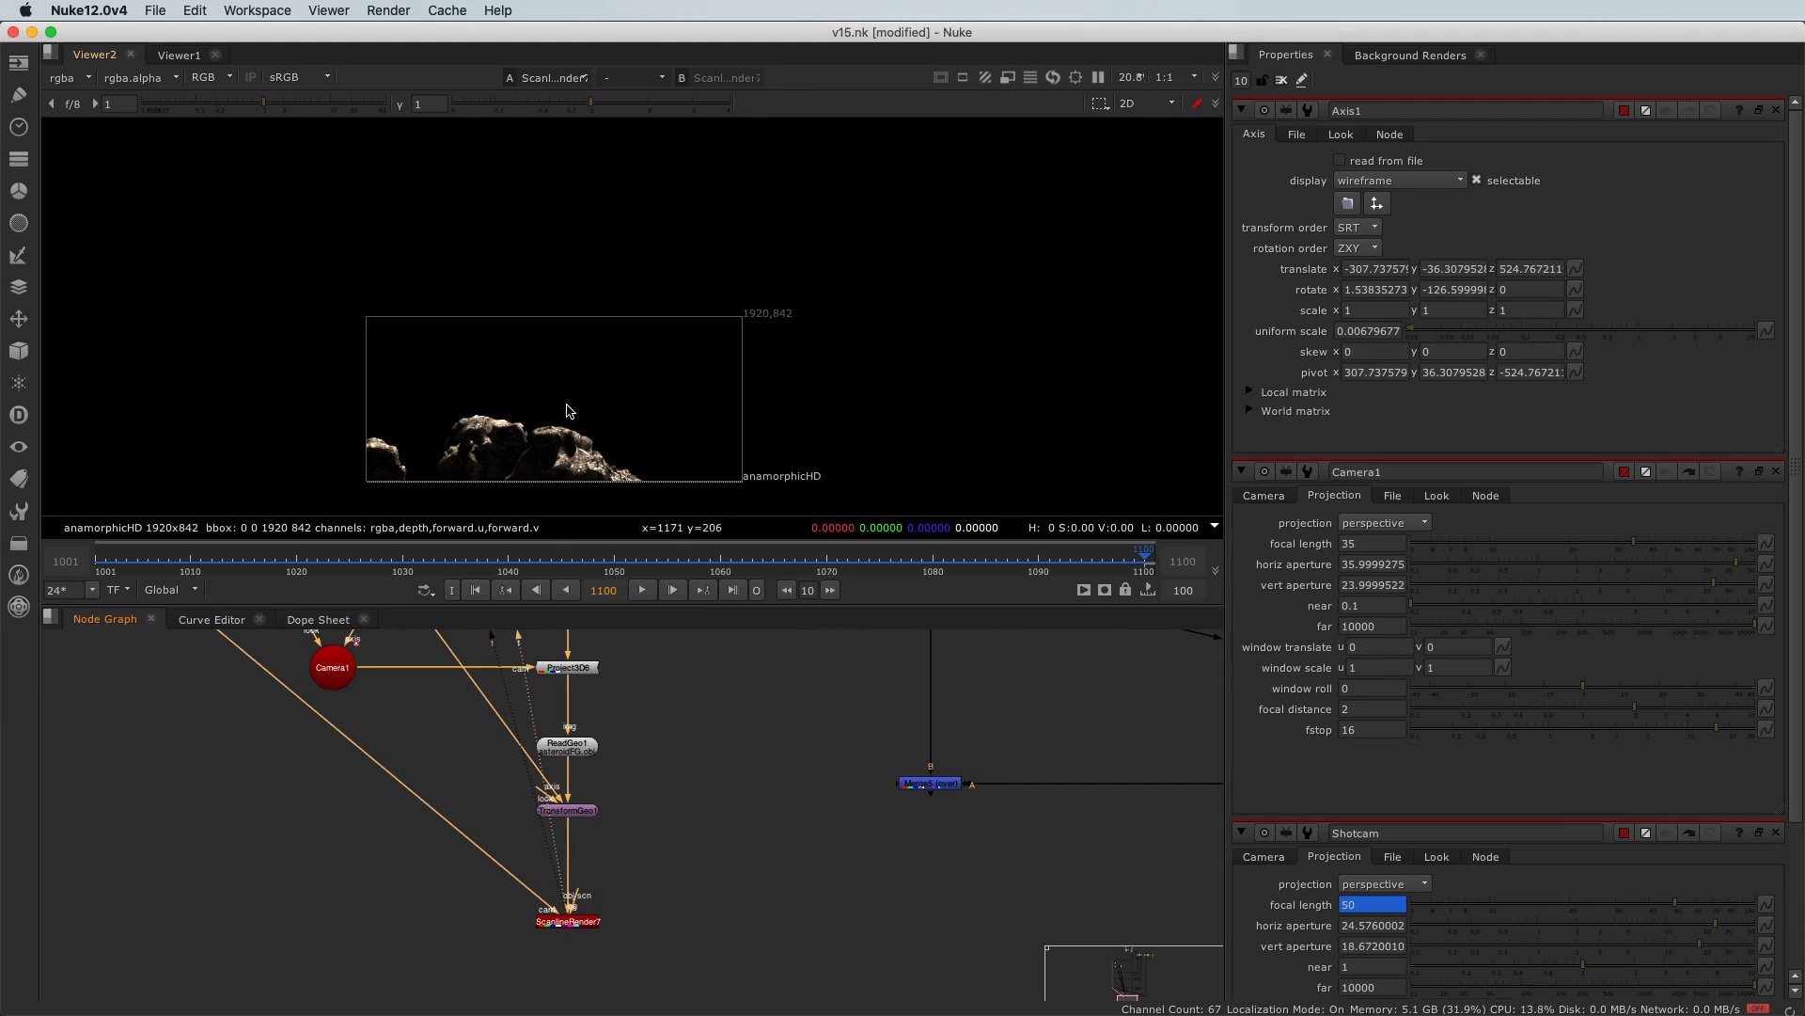
{"action": "scroll", "coordinate": [528, 431], "scroll_direction": "up", "scroll_amount": 1}
{"action": "middle_click_drag", "start_coordinate": [527, 435], "coordinate": [543, 395]}
{"action": "middle_click_drag", "start_coordinate": [480, 819], "coordinate": [470, 929]}
{"action": "left_click", "coordinate": [564, 611]}
{"action": "key", "text": "1"}
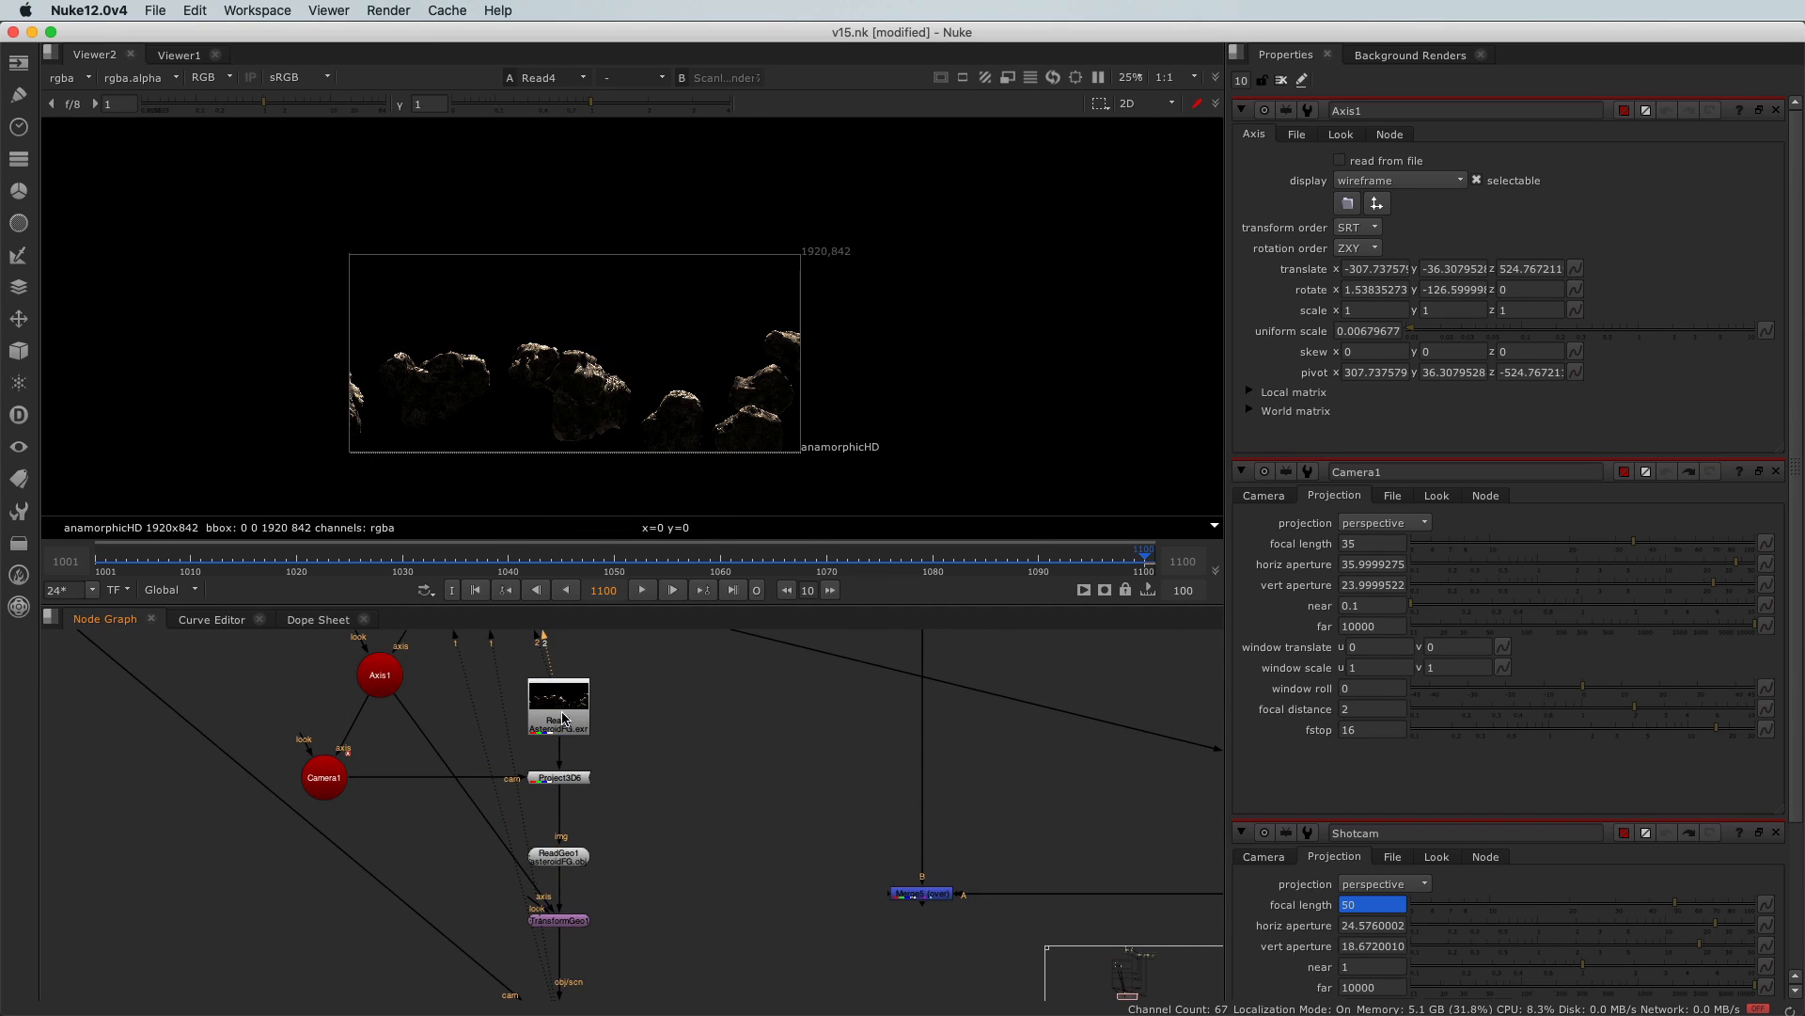
{"action": "scroll", "coordinate": [562, 713], "scroll_direction": "down", "scroll_amount": 3}
{"action": "left_click_drag", "start_coordinate": [503, 873], "coordinate": [628, 940]}
{"action": "key", "text": "1"}
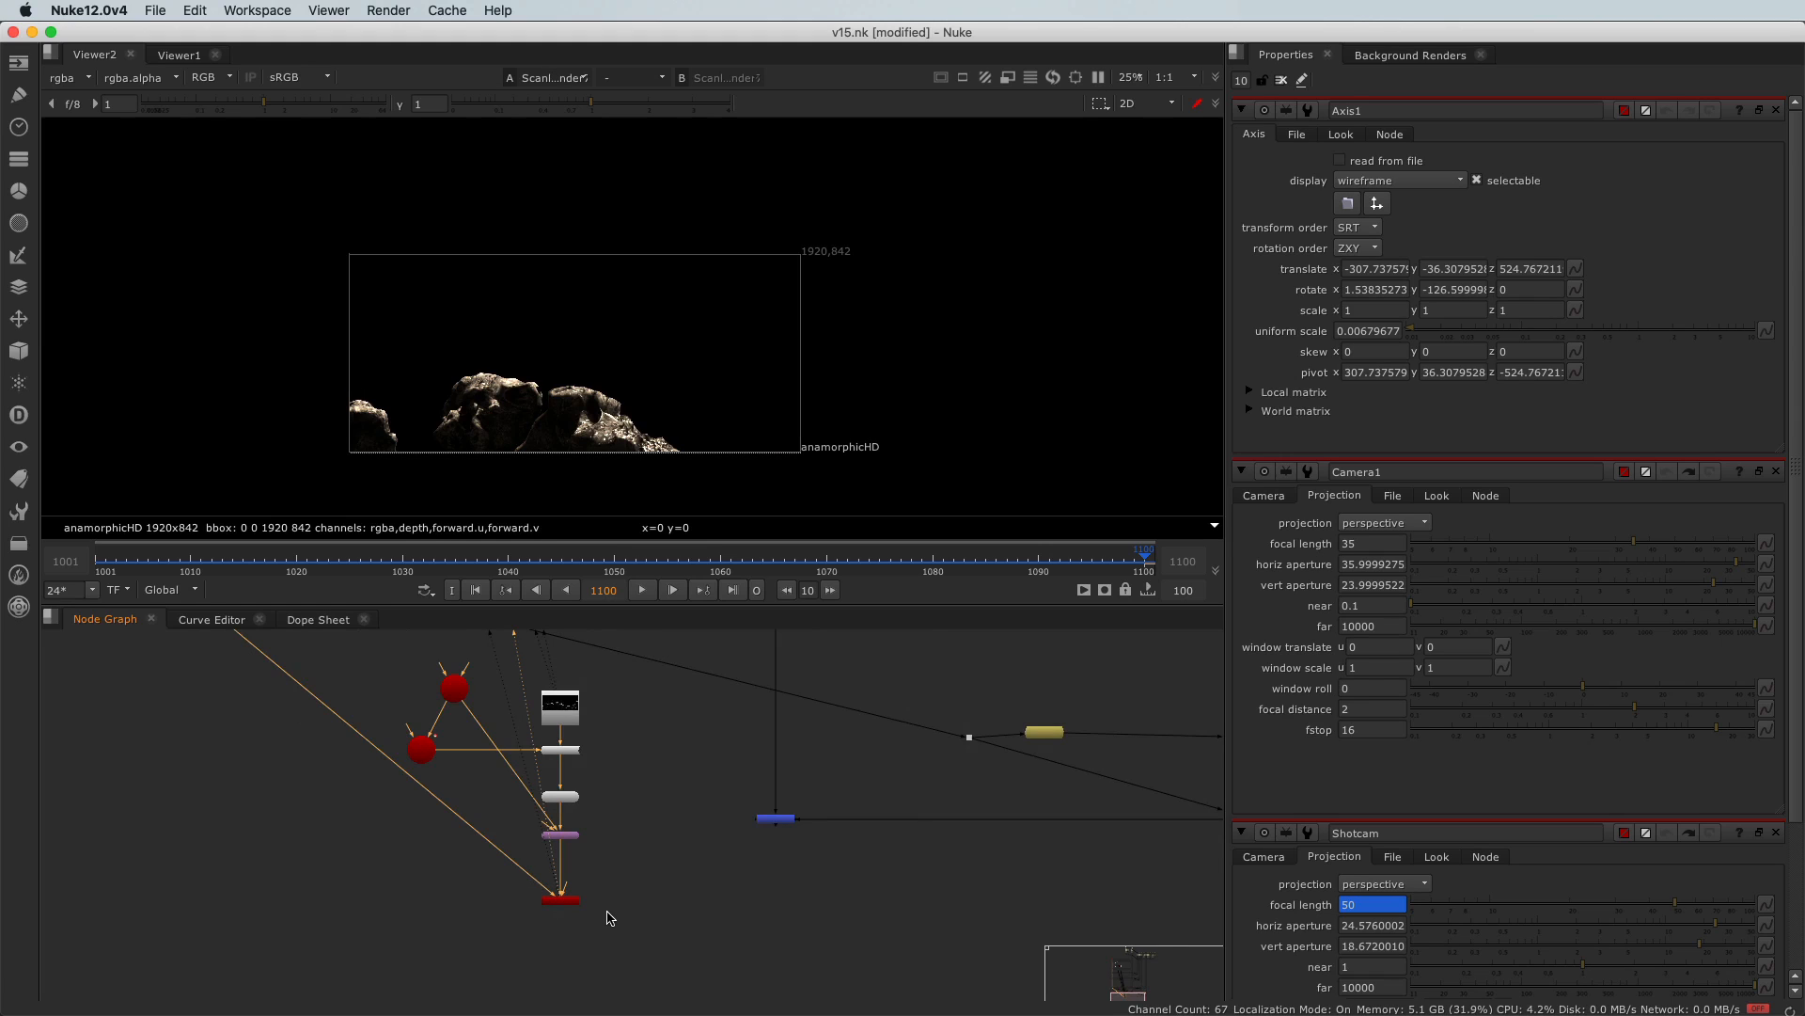
Close the Axis1 properties and rename Camera1 as projcam
{"action": "left_click", "coordinate": [1776, 110]}
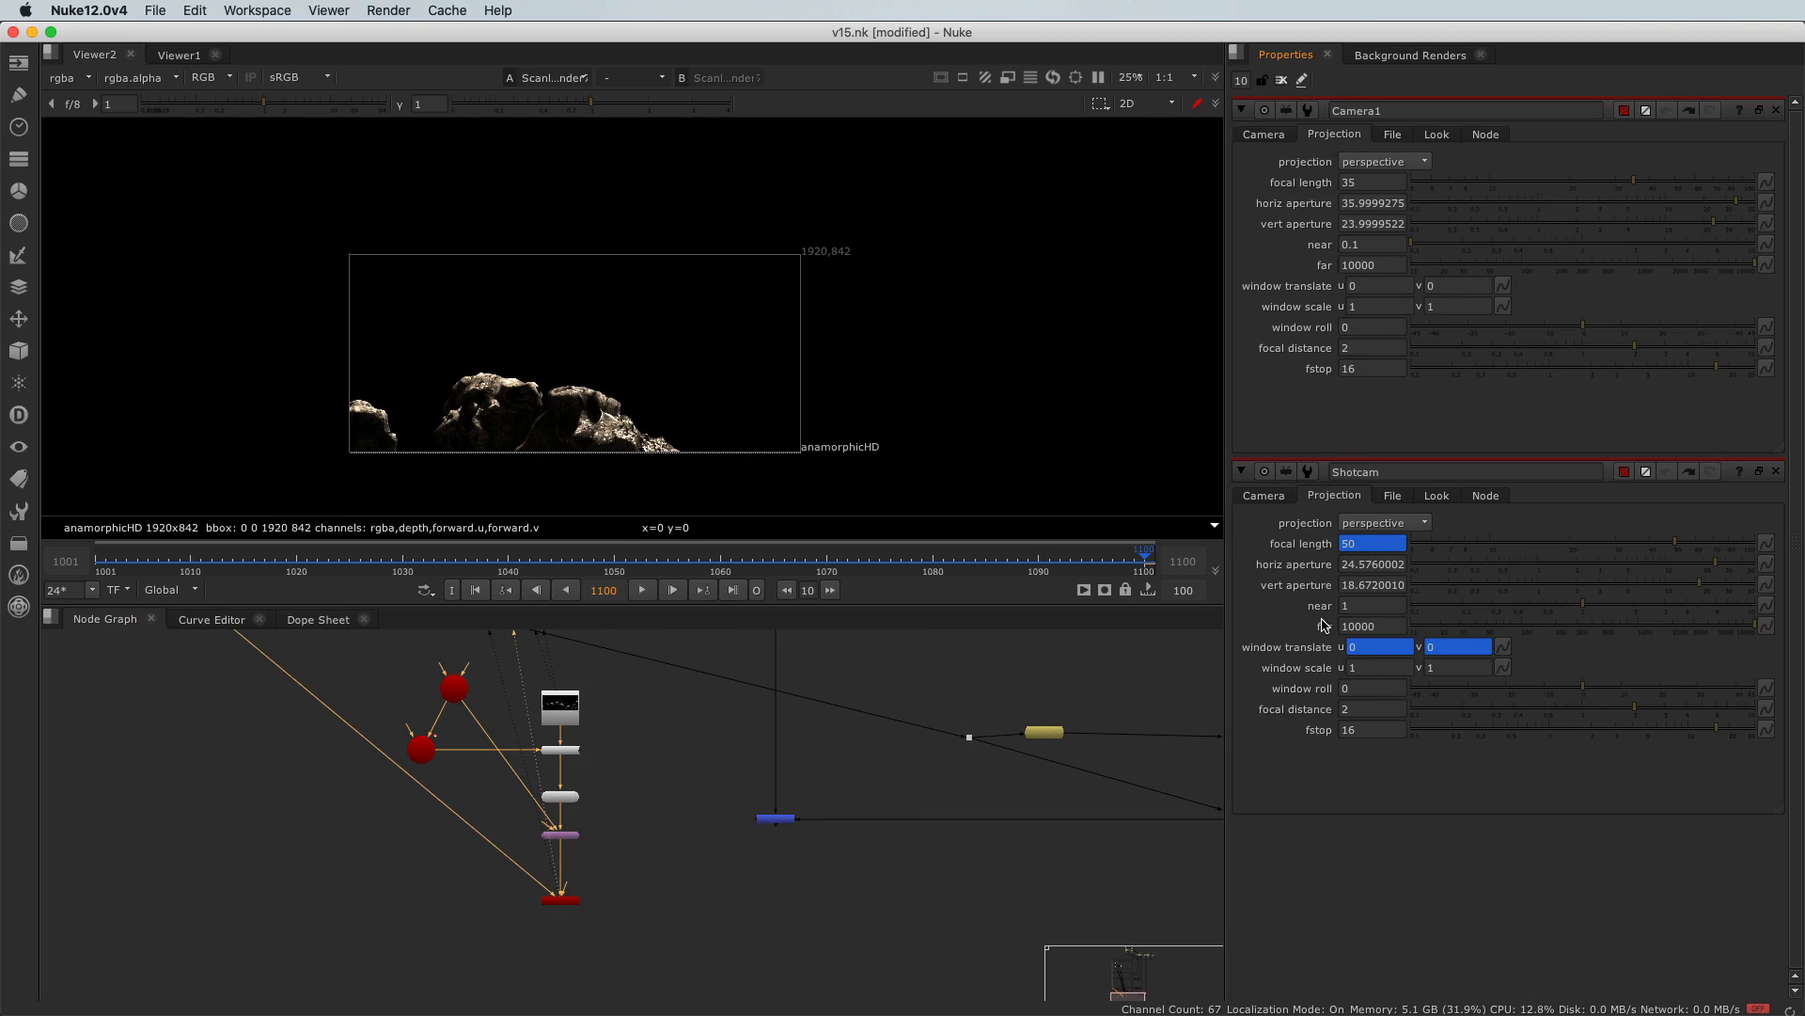
{"action": "double_click", "coordinate": [1404, 475]}
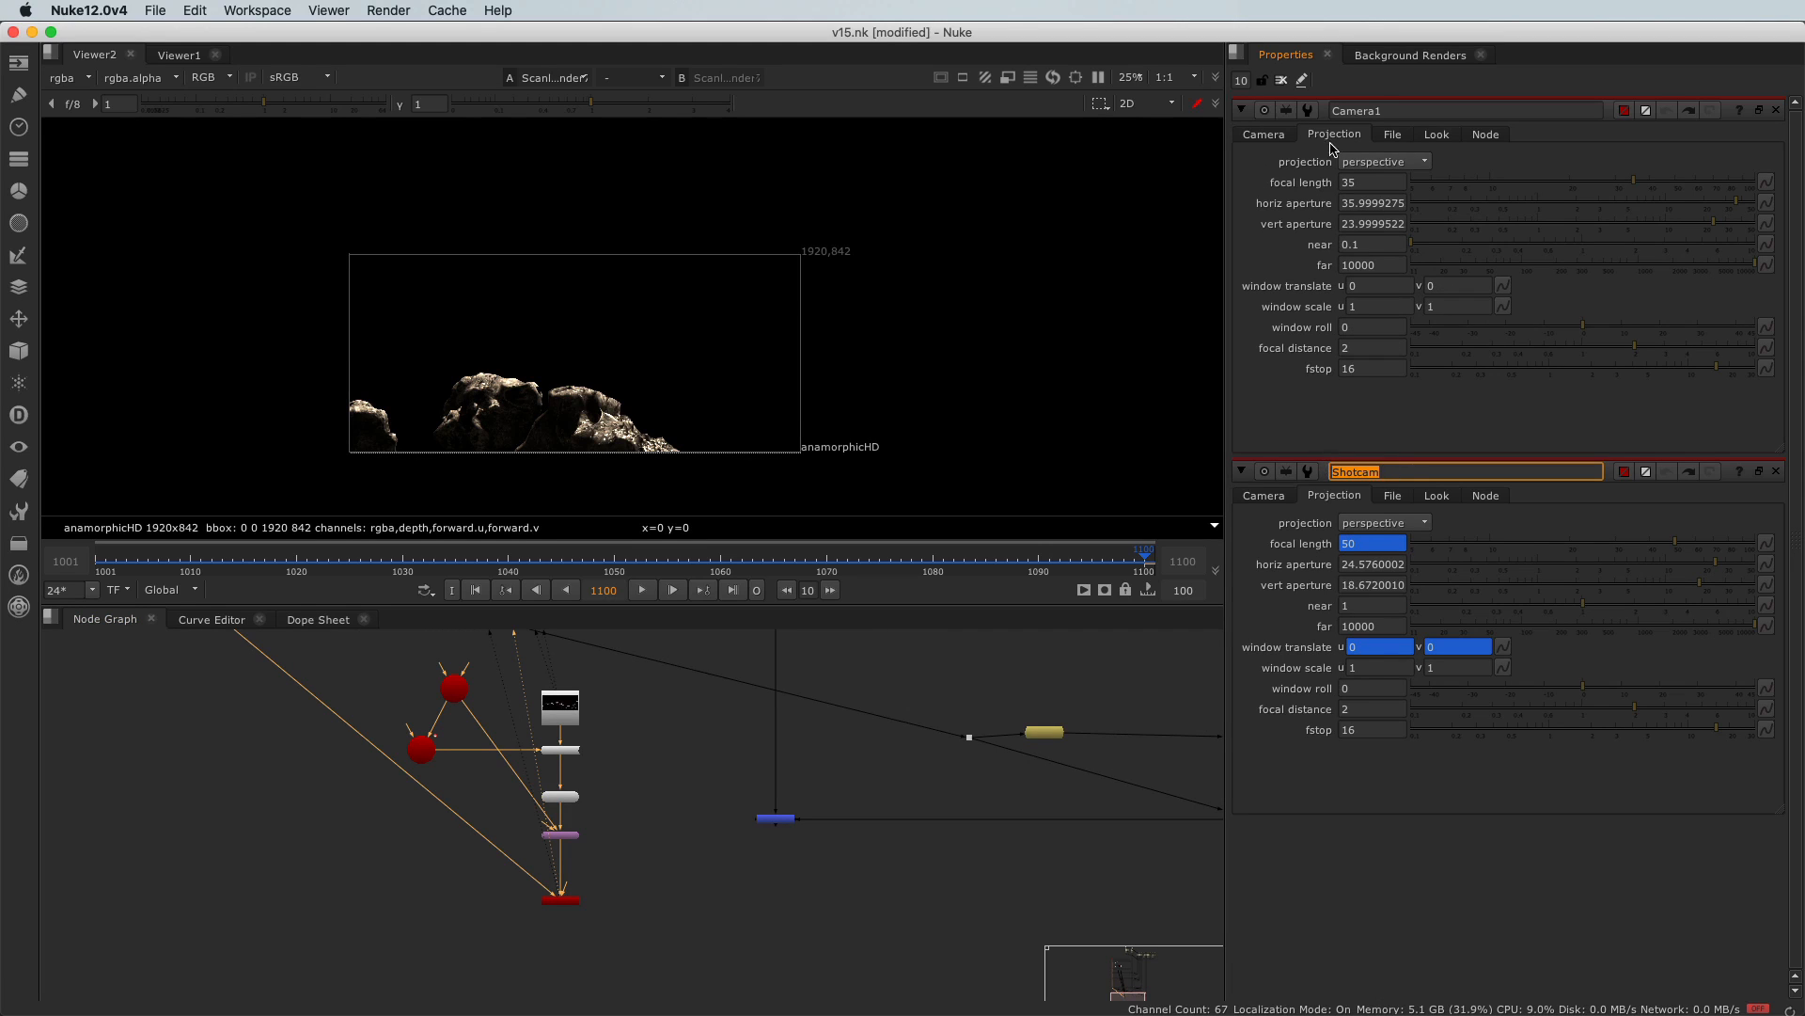
{"action": "double_click", "coordinate": [1407, 111]}
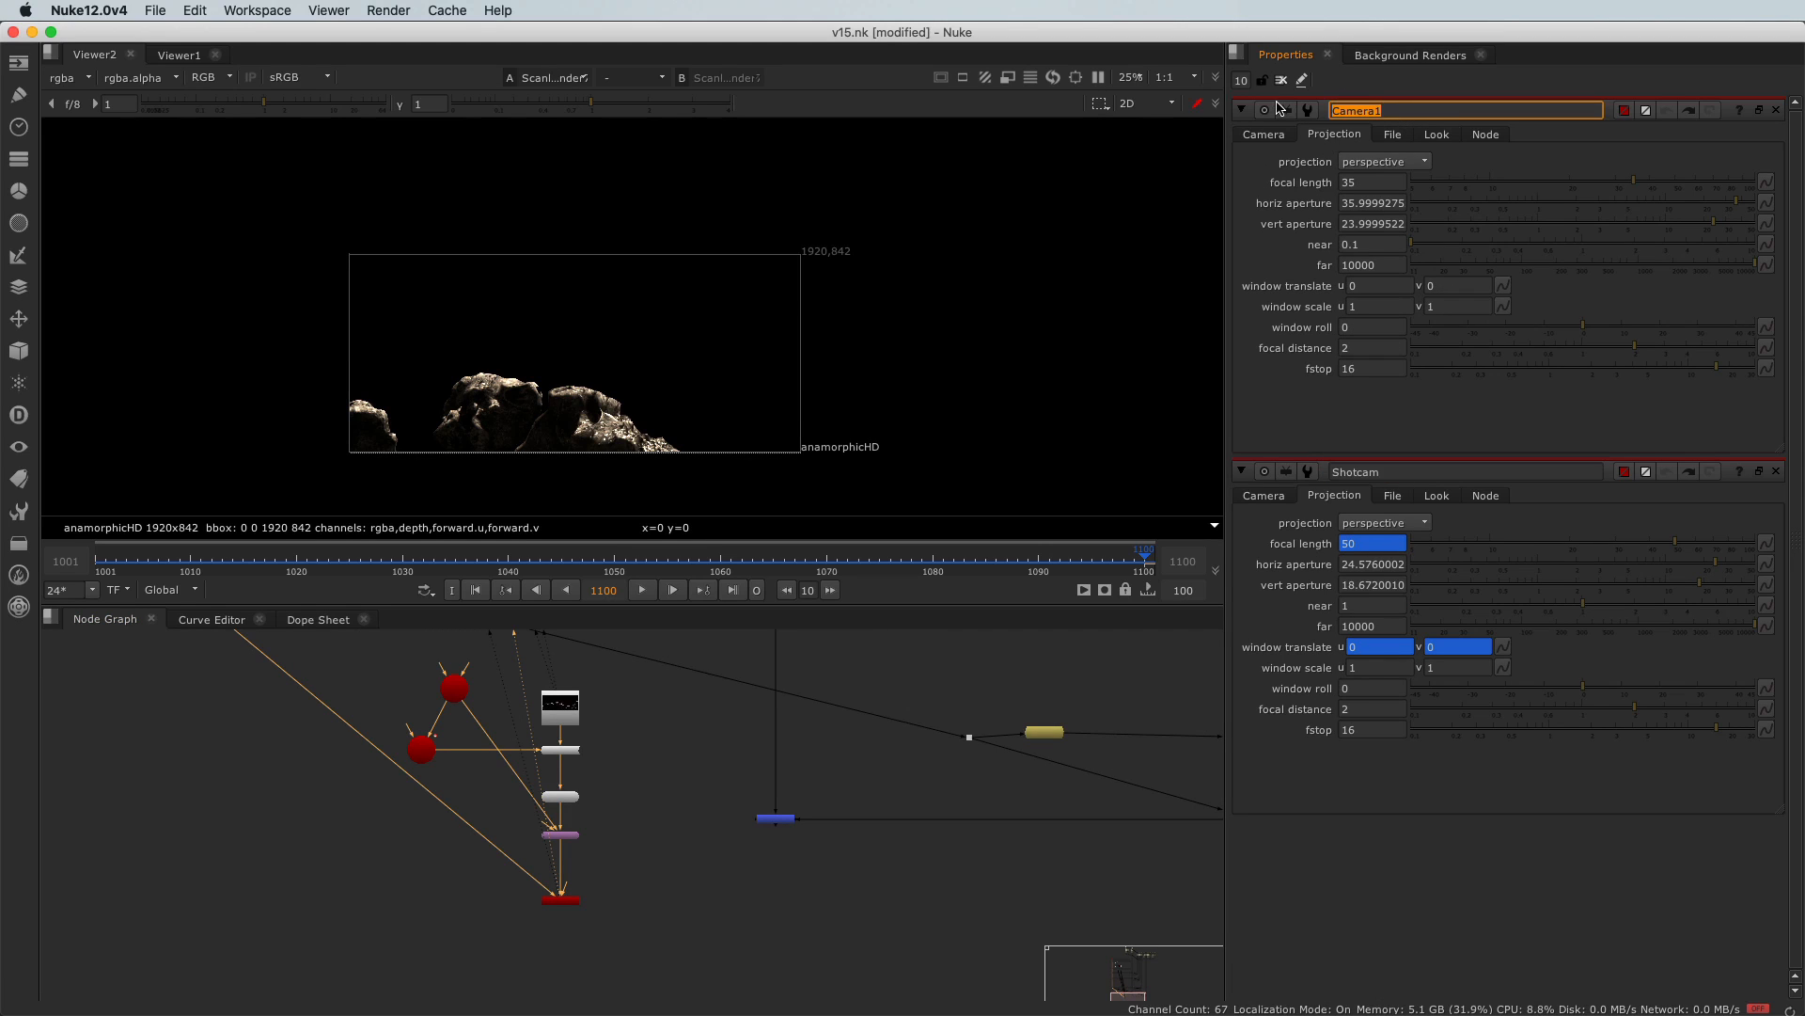
{"action": "type", "text": "pro"}
{"action": "key", "text": "Return"}
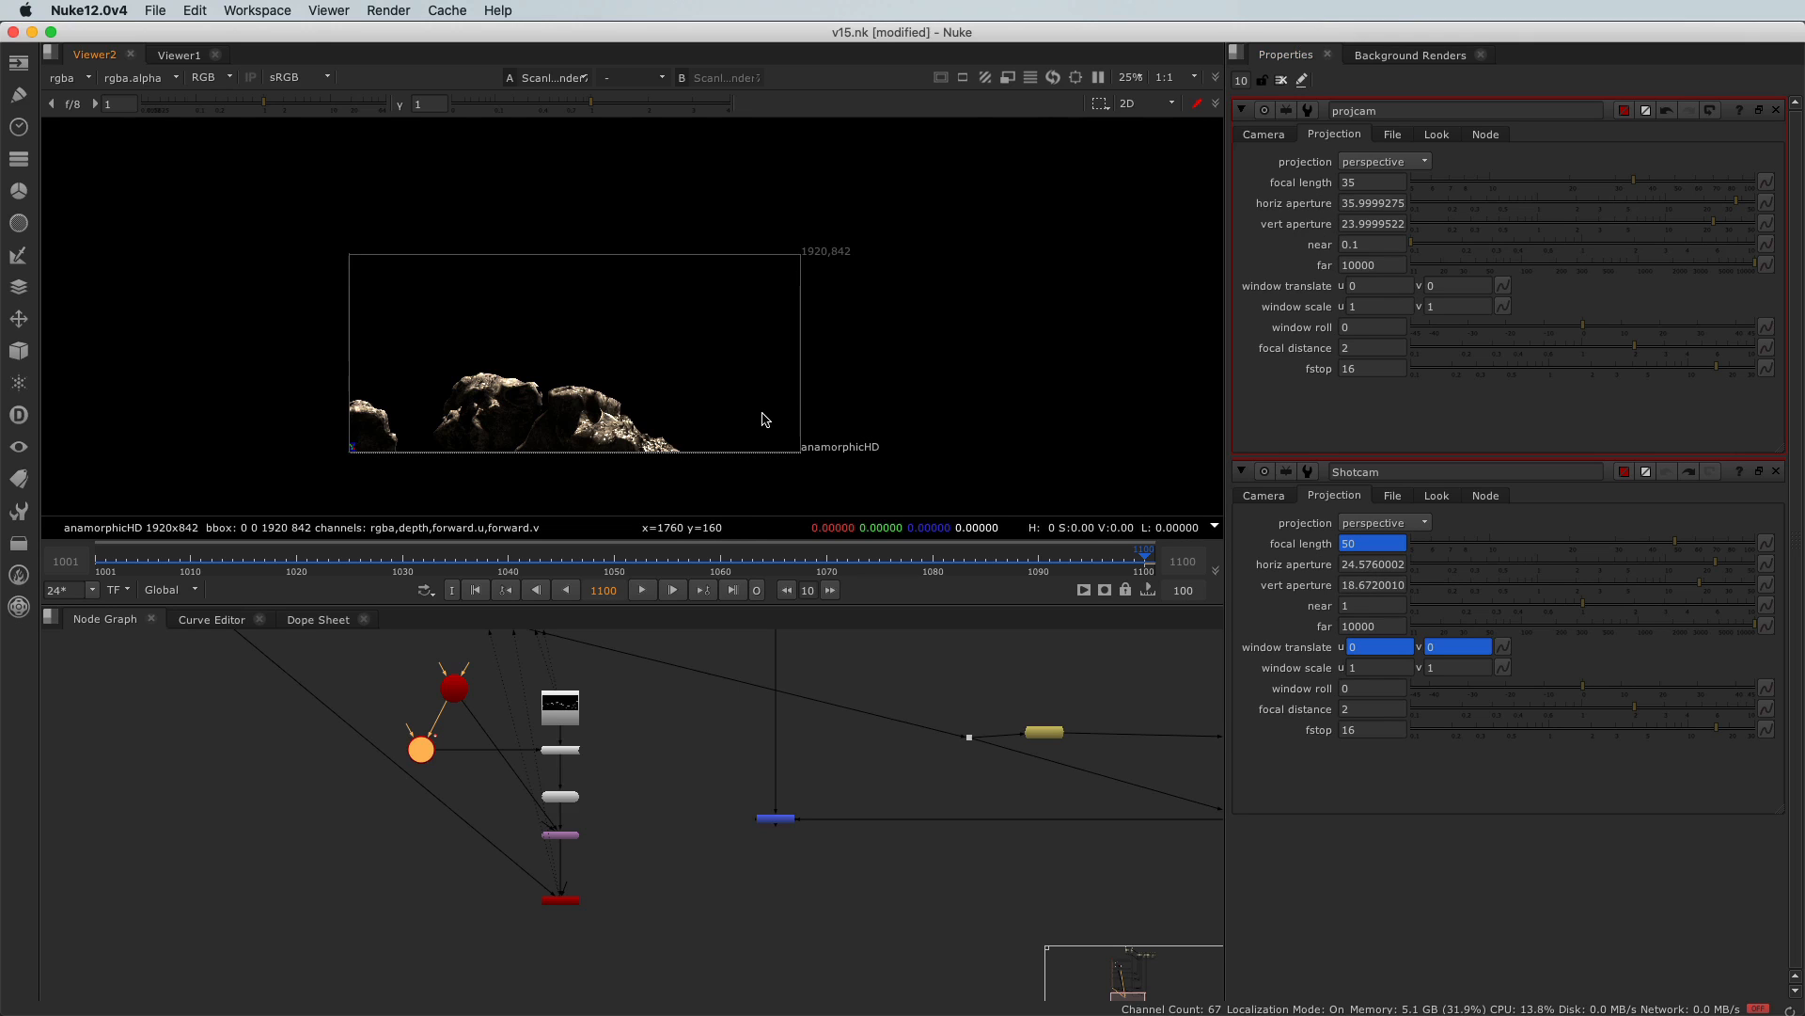
Examine the projection camera and the asteroid geometry from several angles in 3D, and return to the 2D view
{"action": "key", "text": "Tab"}
{"action": "scroll", "coordinate": [731, 454], "scroll_direction": "up", "scroll_amount": 3}
{"action": "left_click_drag", "start_coordinate": [730, 454], "coordinate": [636, 435], "text": "super"}
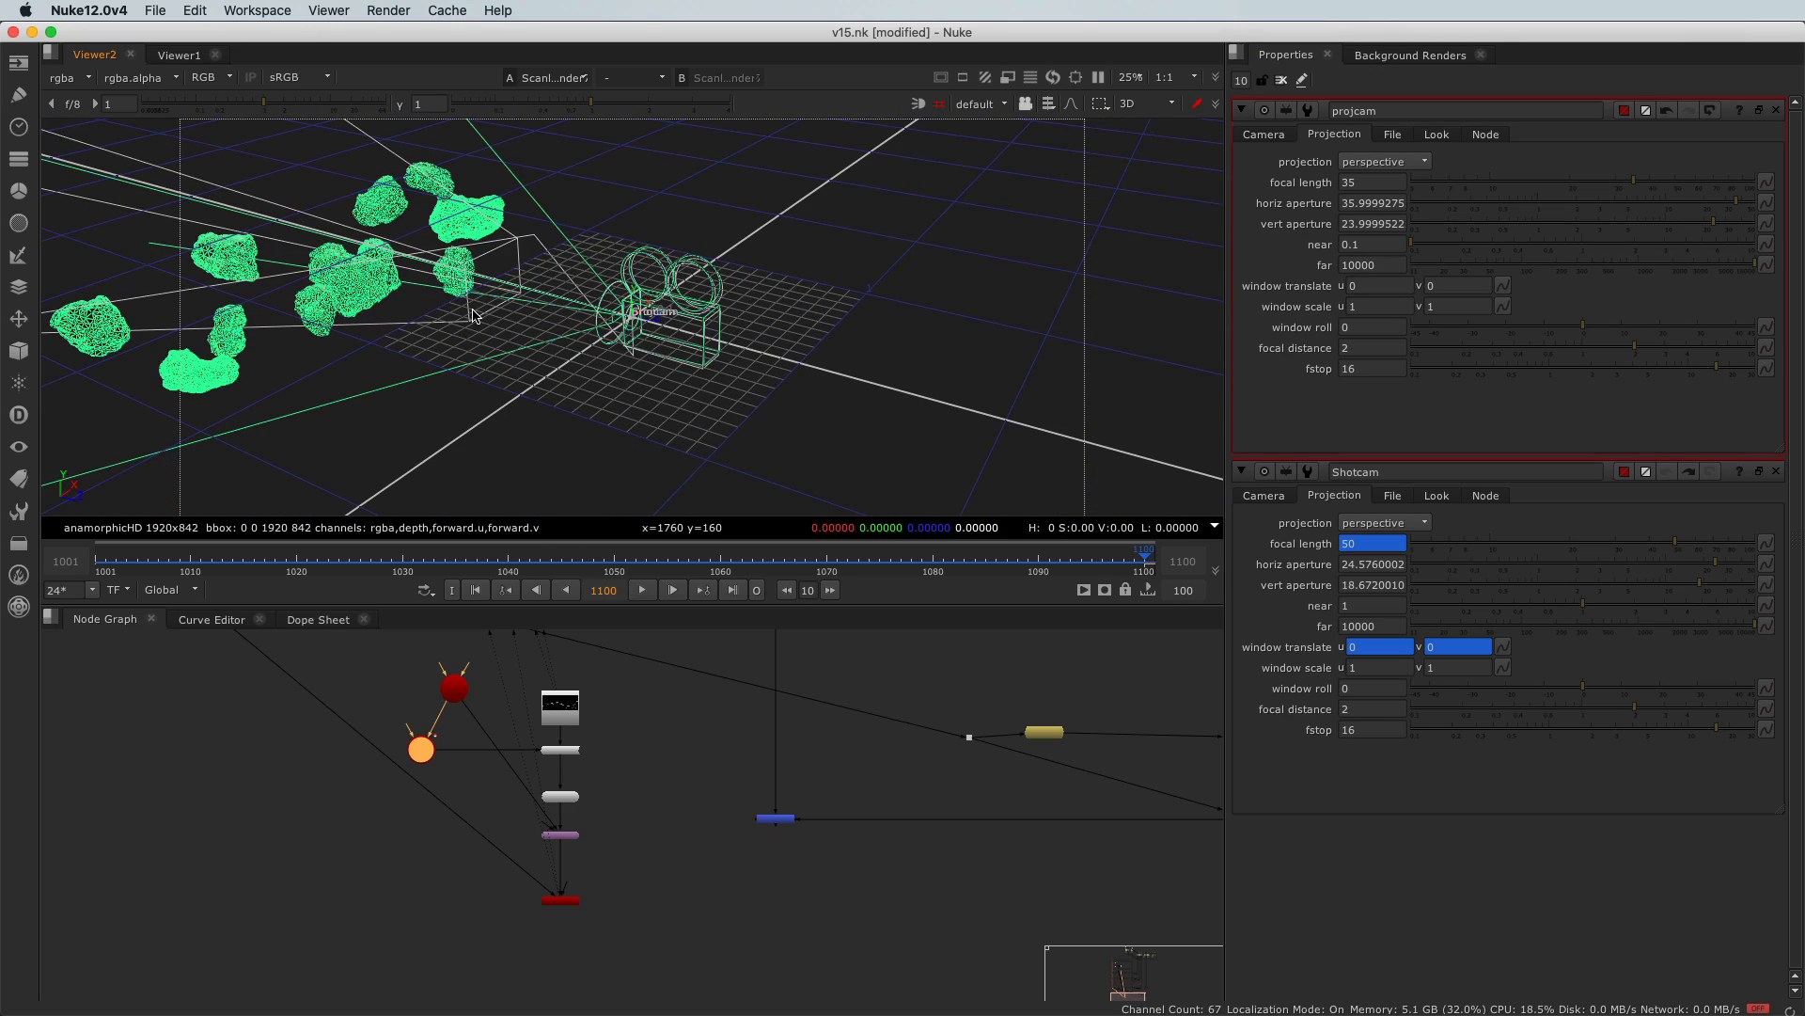
{"action": "mouse_move", "coordinate": [475, 315]}
{"action": "left_mouse_down", "text": "super"}
{"action": "mouse_move", "coordinate": [230, 331]}
{"action": "mouse_move", "coordinate": [426, 350]}
{"action": "mouse_move", "coordinate": [339, 266]}
{"action": "mouse_move", "coordinate": [383, 342]}
{"action": "mouse_move", "coordinate": [323, 349]}
{"action": "mouse_move", "coordinate": [498, 313]}
{"action": "left_mouse_up", "text": "super"}
{"action": "left_click_drag", "start_coordinate": [349, 313], "coordinate": [488, 260], "text": "super"}
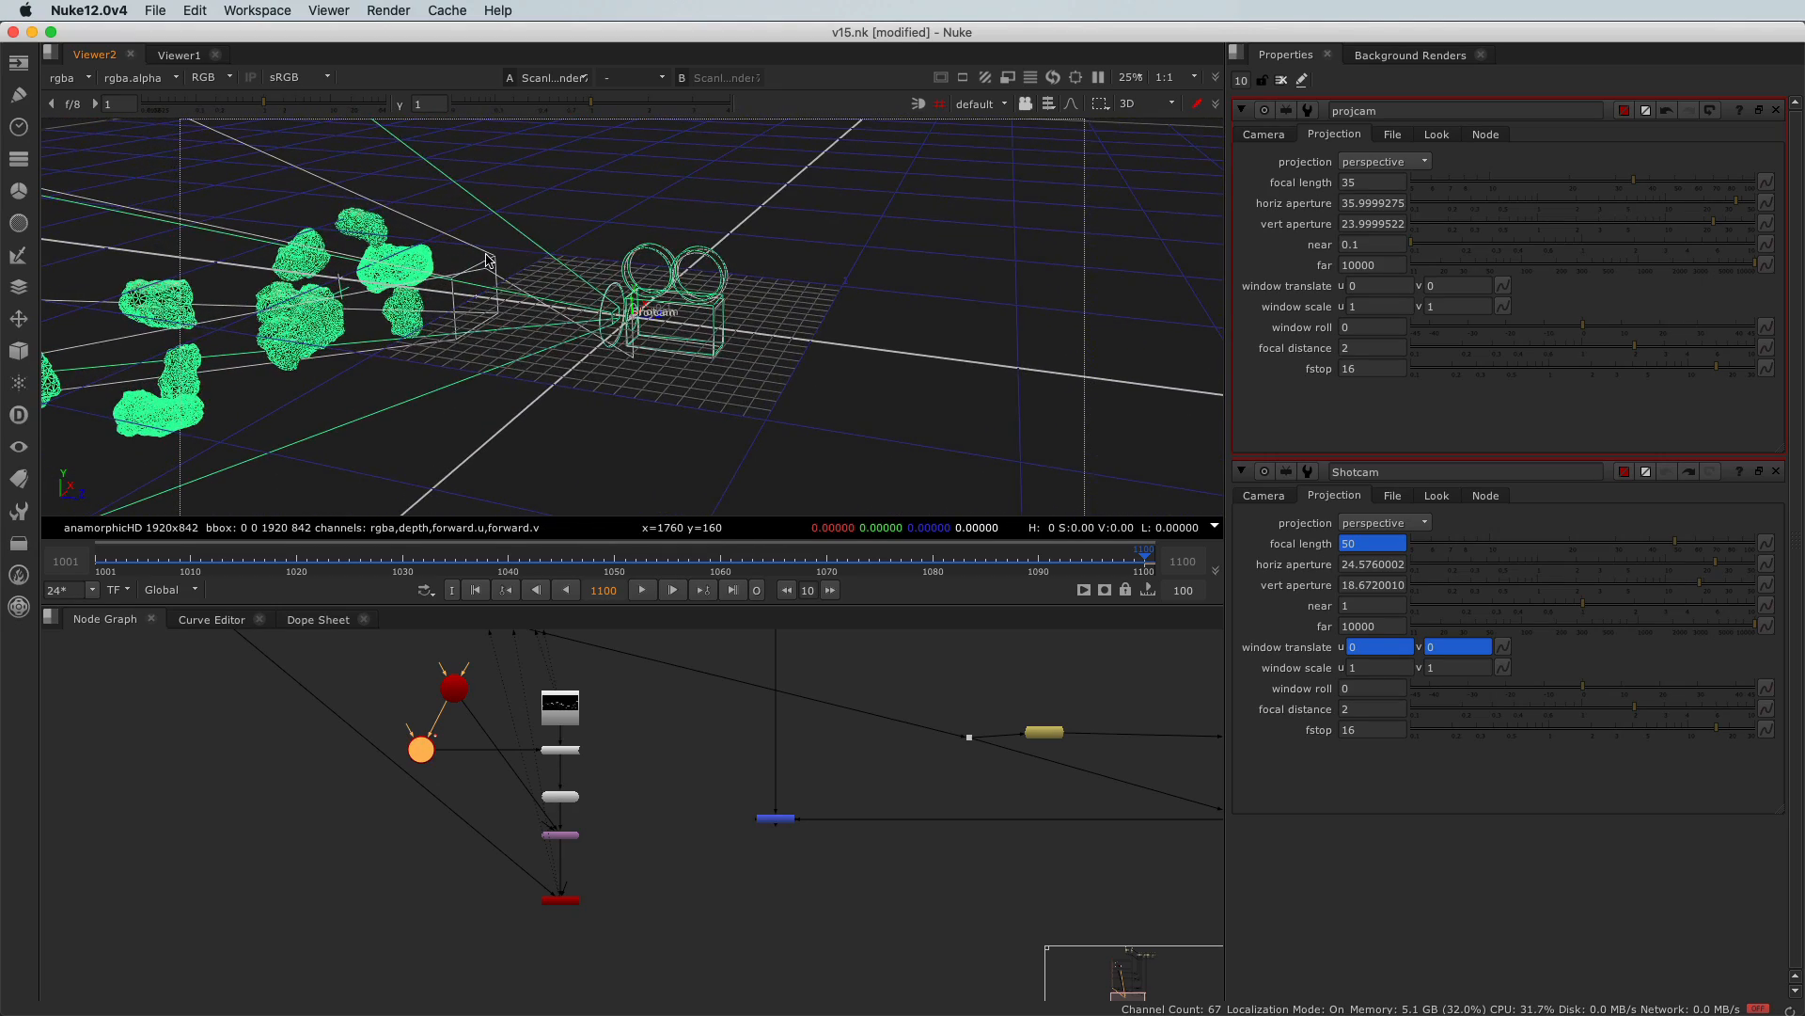
{"action": "left_click_drag", "start_coordinate": [470, 305], "coordinate": [435, 264], "text": "super"}
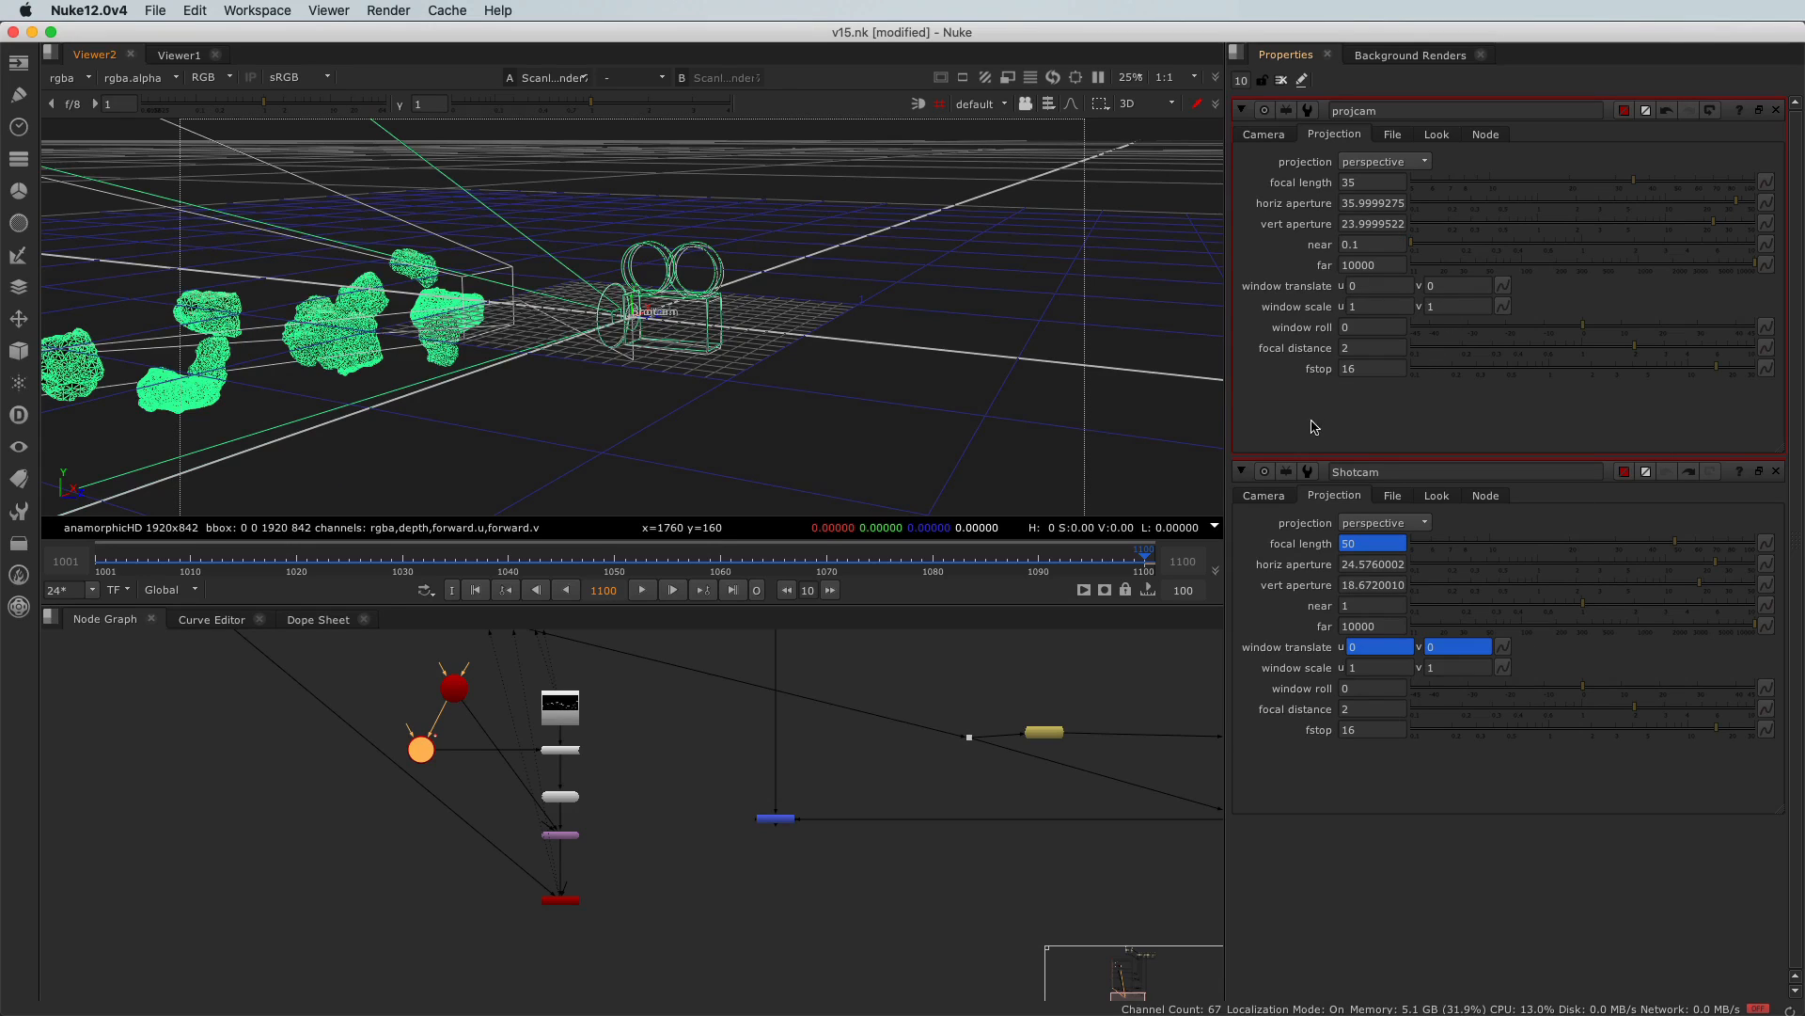
{"action": "left_click", "coordinate": [616, 376]}
{"action": "key", "text": "Tab"}
Try focal lengths of 52.5 and 72 on projcam to test the projection, and undo both changes
{"action": "scroll", "coordinate": [434, 756], "scroll_direction": "up", "scroll_amount": 5}
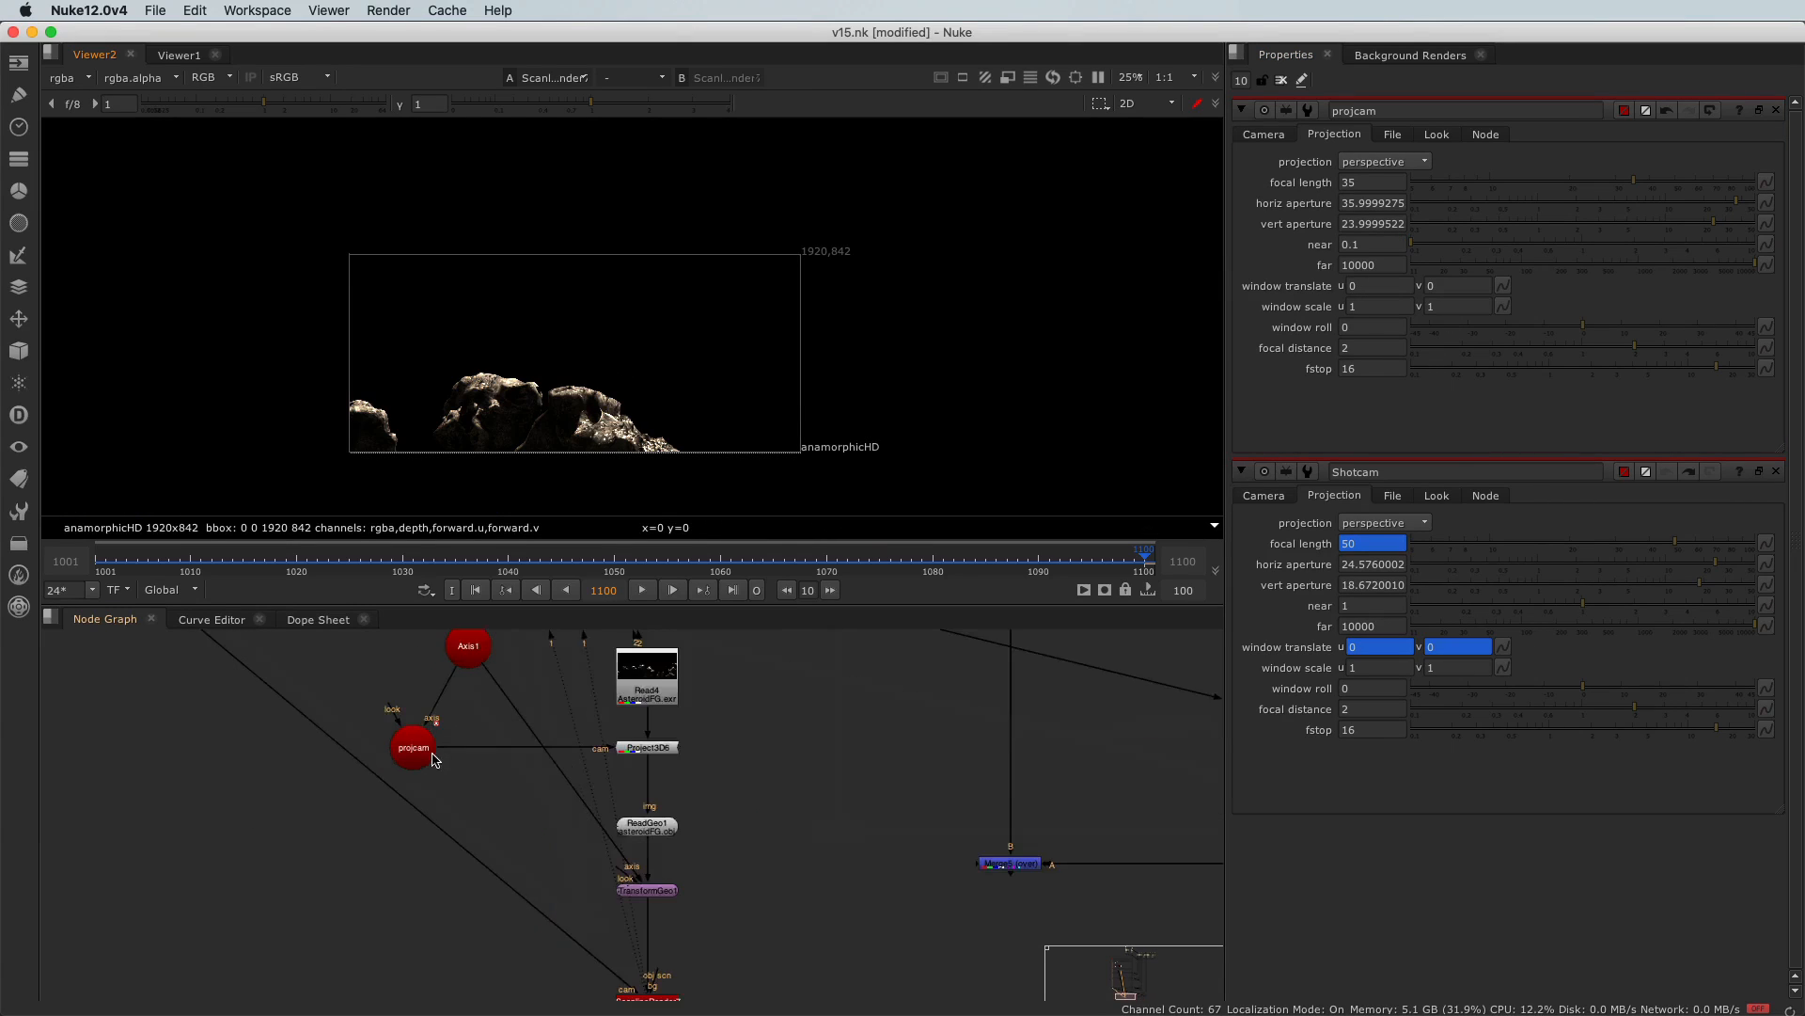
{"action": "scroll", "coordinate": [433, 760], "scroll_direction": "up", "scroll_amount": 3}
{"action": "left_click", "coordinate": [420, 757]}
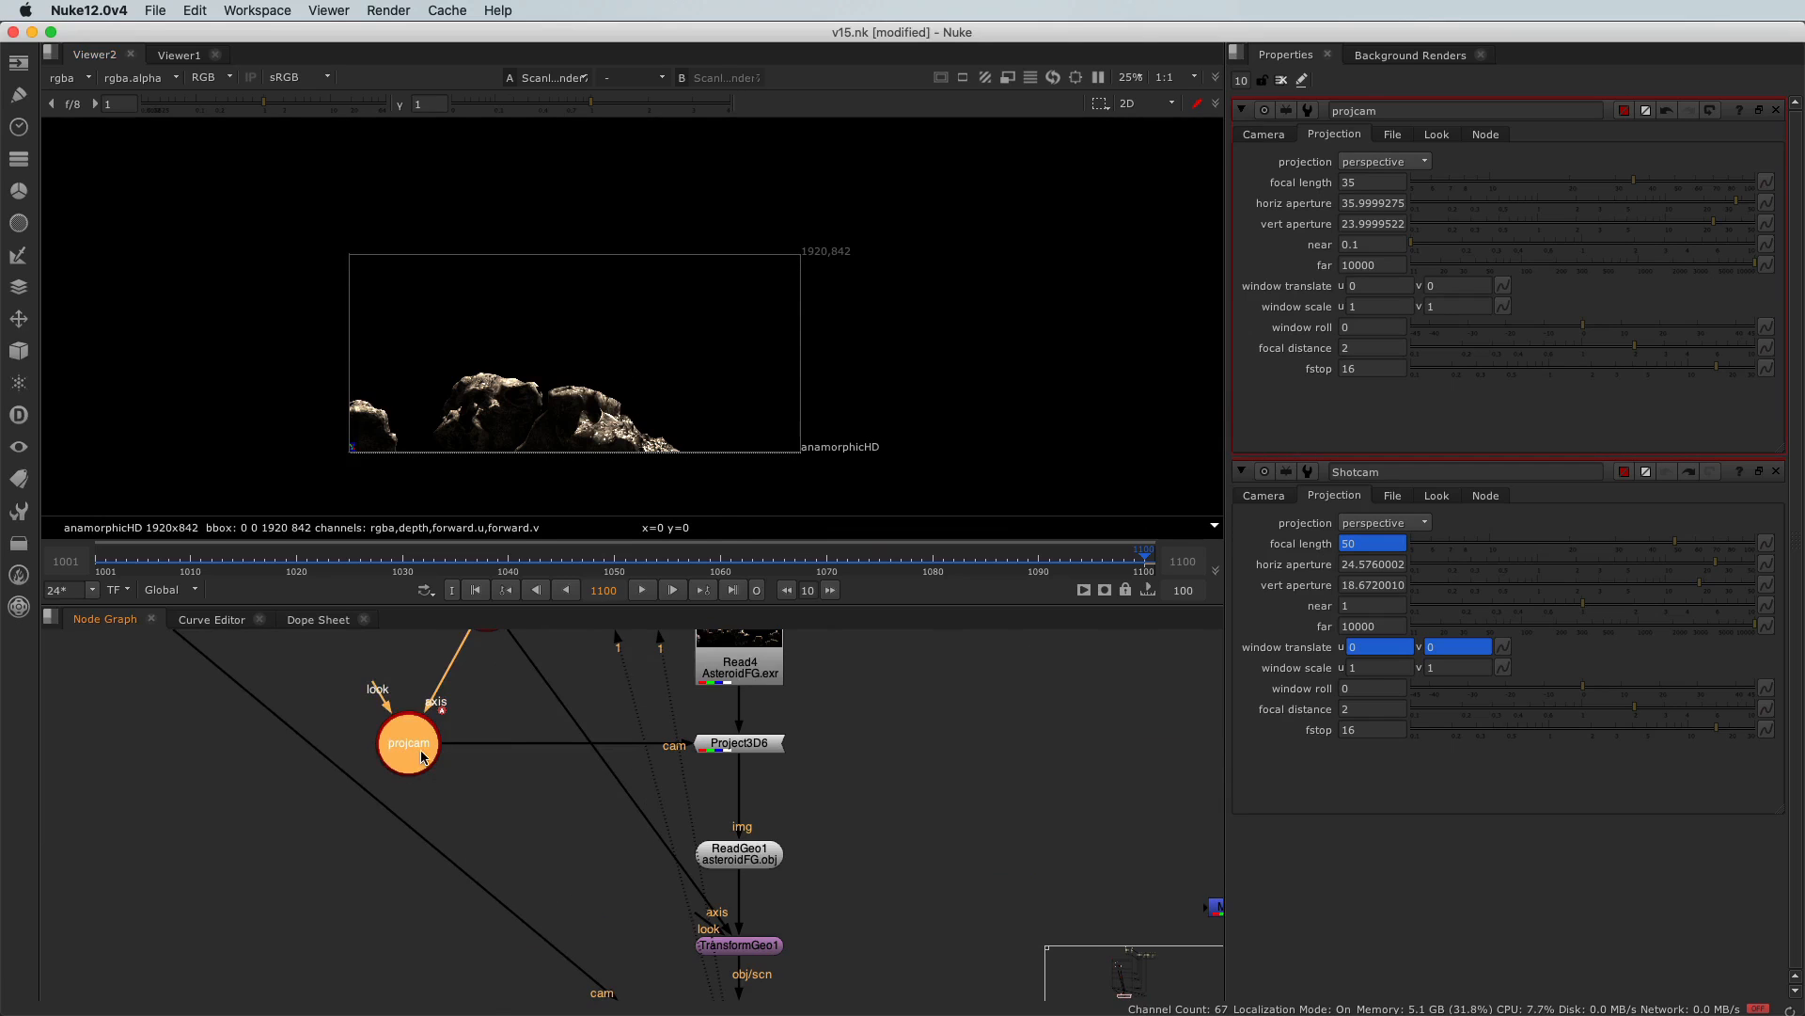
{"action": "left_click_drag", "start_coordinate": [1636, 183], "coordinate": [1680, 188]}
{"action": "scroll", "coordinate": [406, 400], "scroll_direction": "up", "scroll_amount": 5}
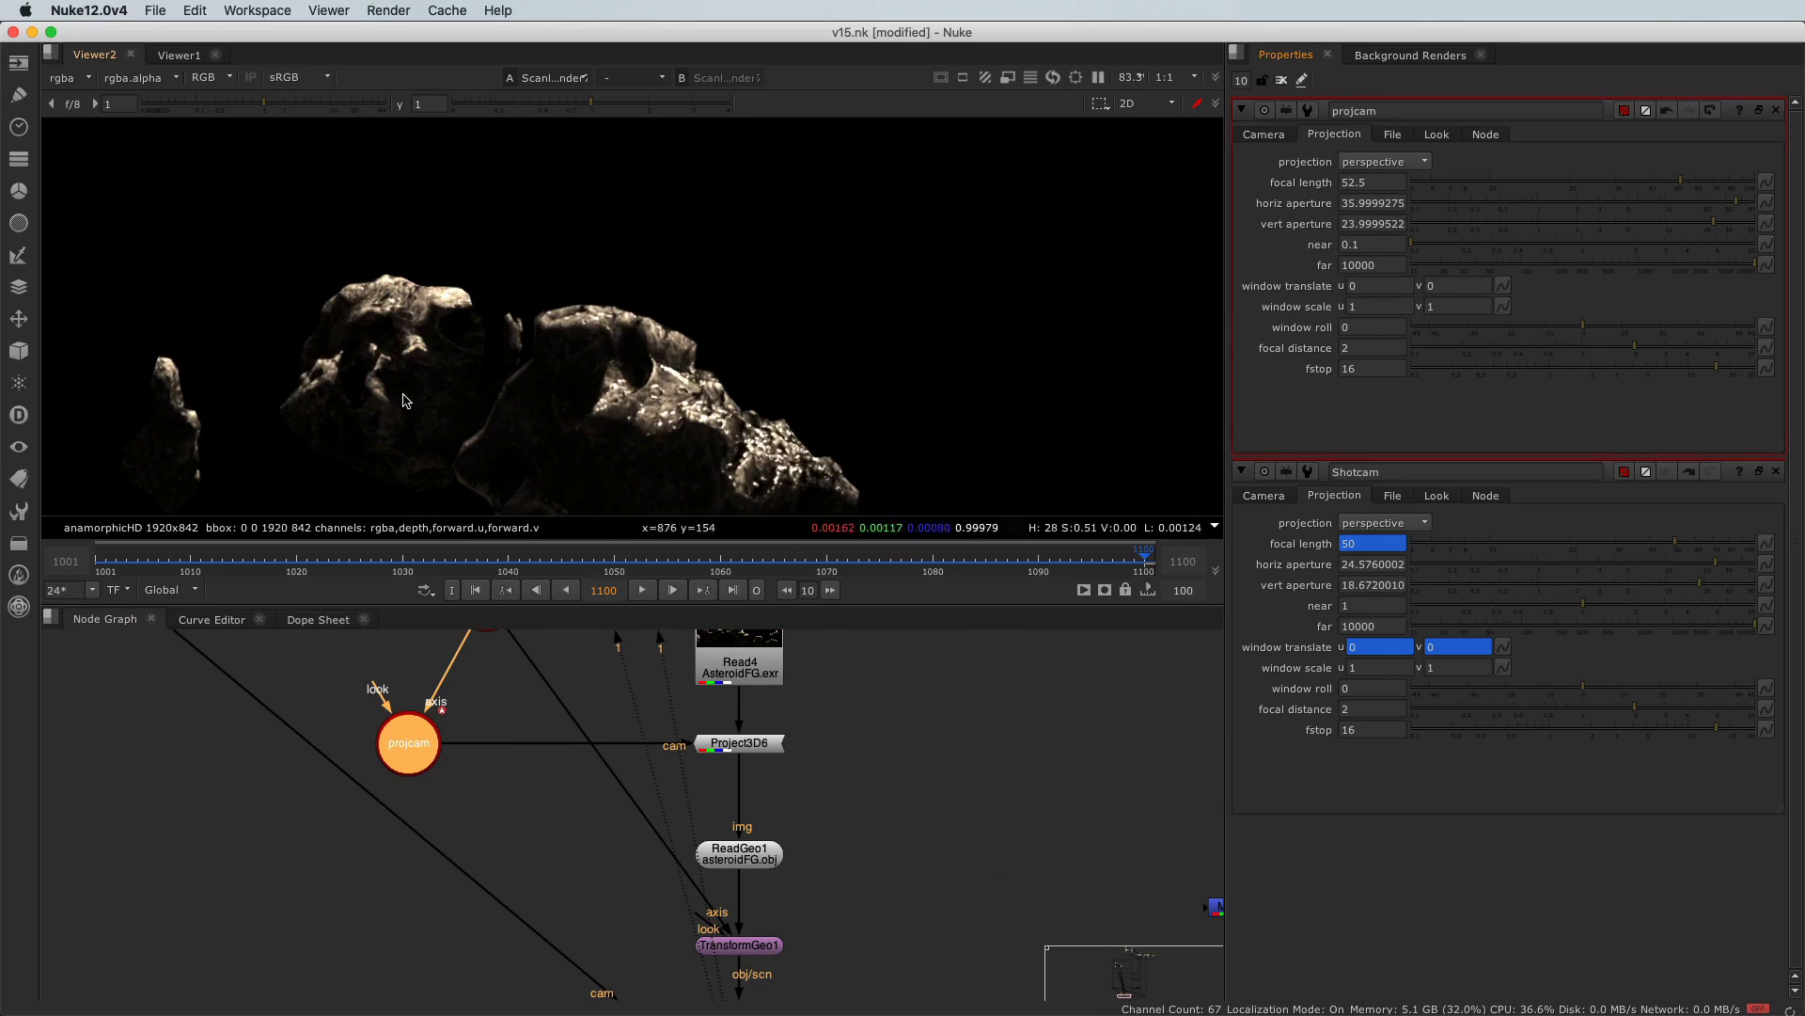
{"action": "left_click_drag", "start_coordinate": [1679, 188], "coordinate": [1717, 191]}
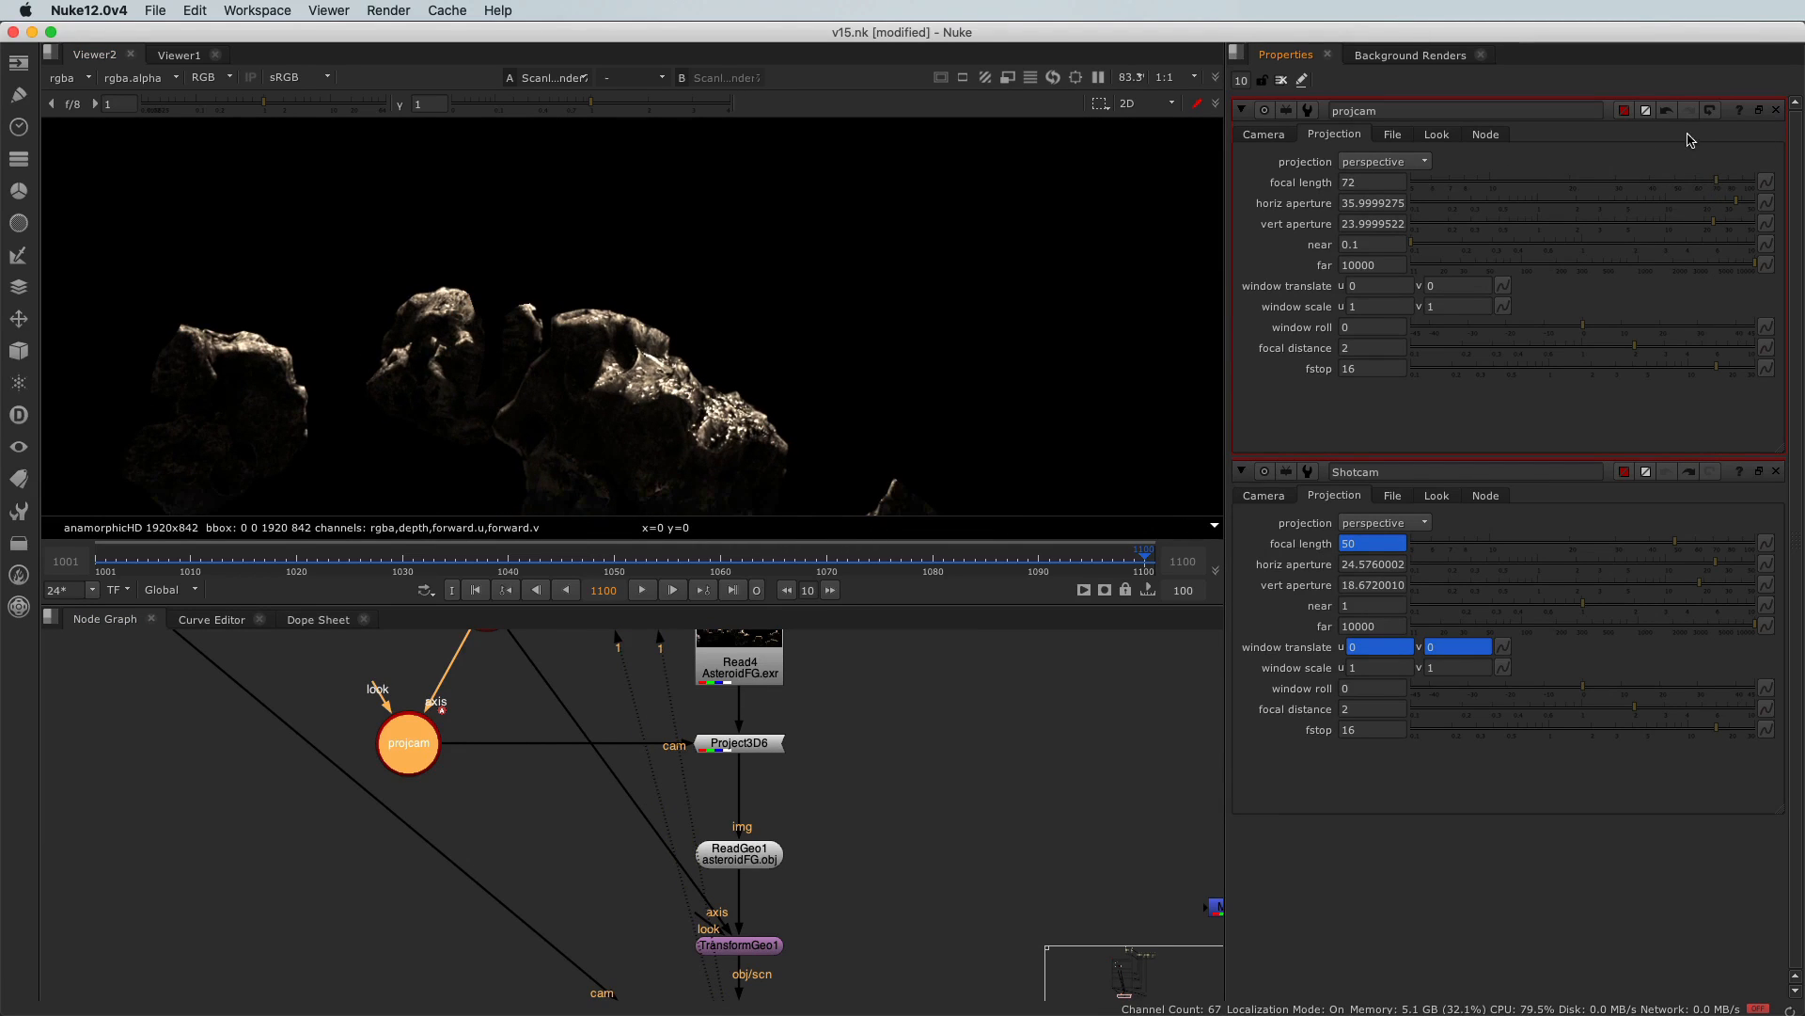
{"action": "left_click", "coordinate": [1667, 111]}
{"action": "left_click", "coordinate": [1669, 113]}
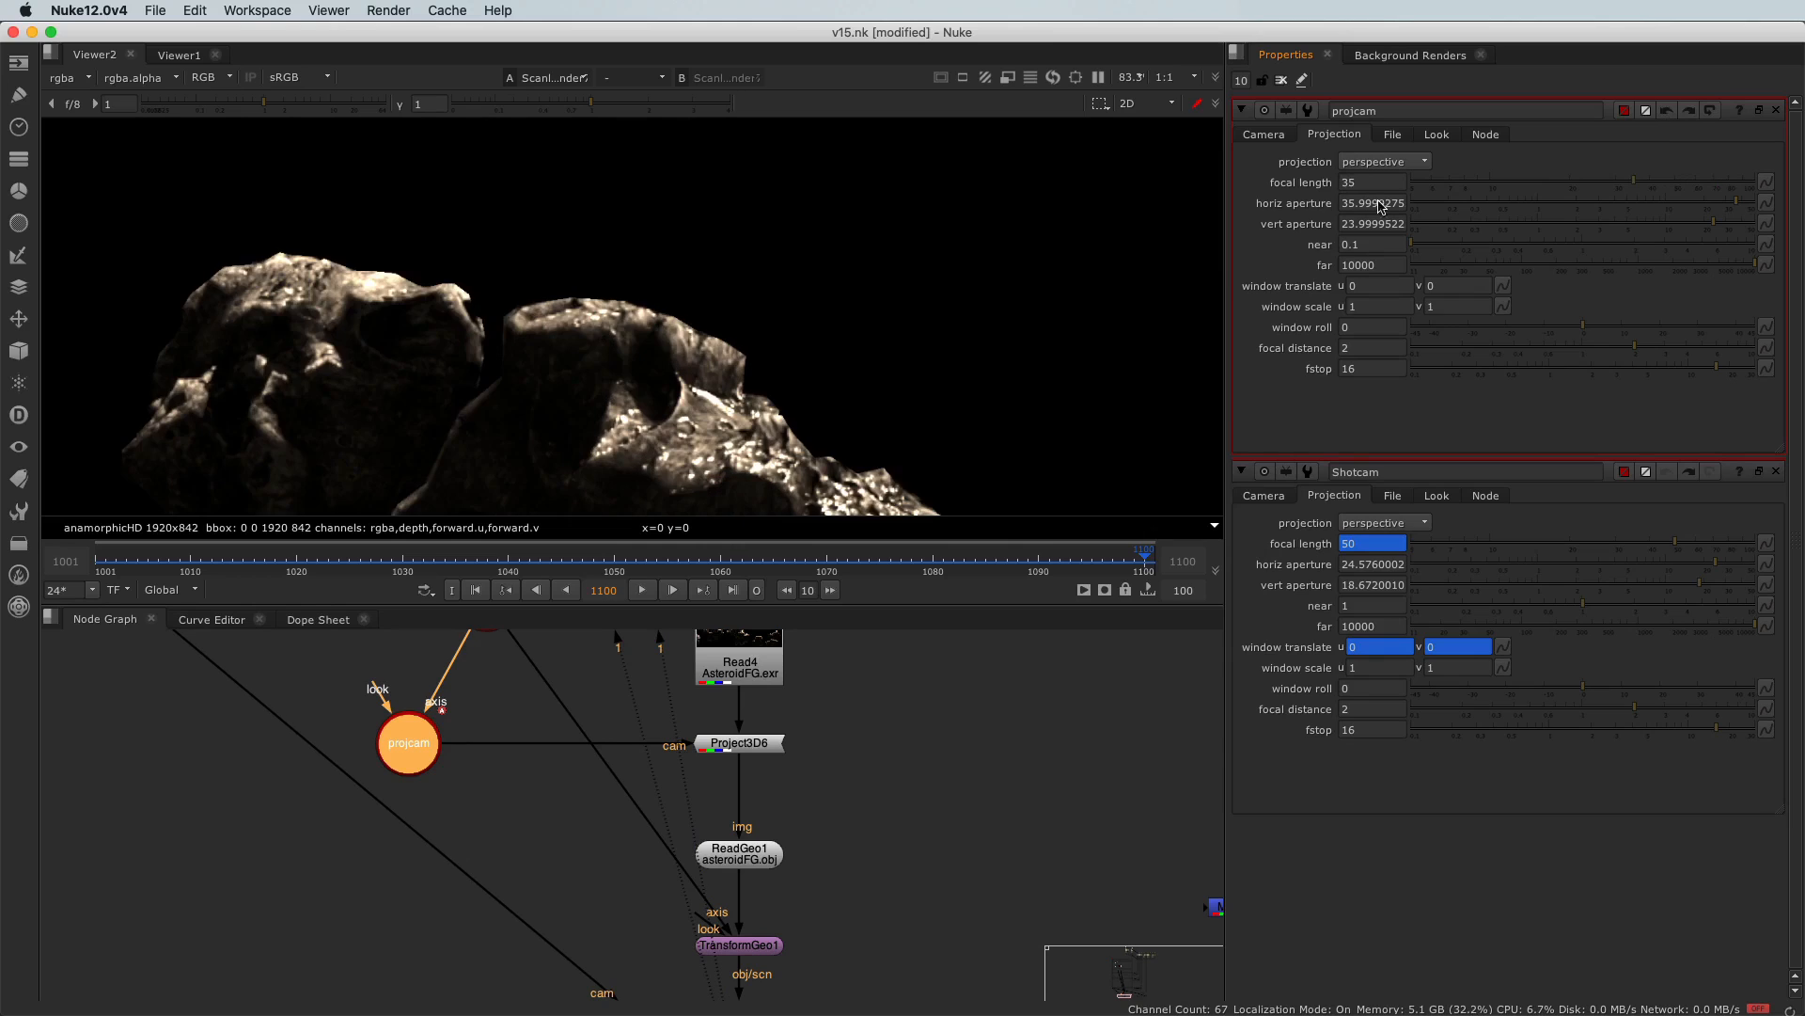
View the output of the Merge5 node to examine the full asteroid and planet composite
{"action": "scroll", "coordinate": [438, 769], "scroll_direction": "down", "scroll_amount": 5}
{"action": "scroll", "coordinate": [439, 769], "scroll_direction": "down", "scroll_amount": 2}
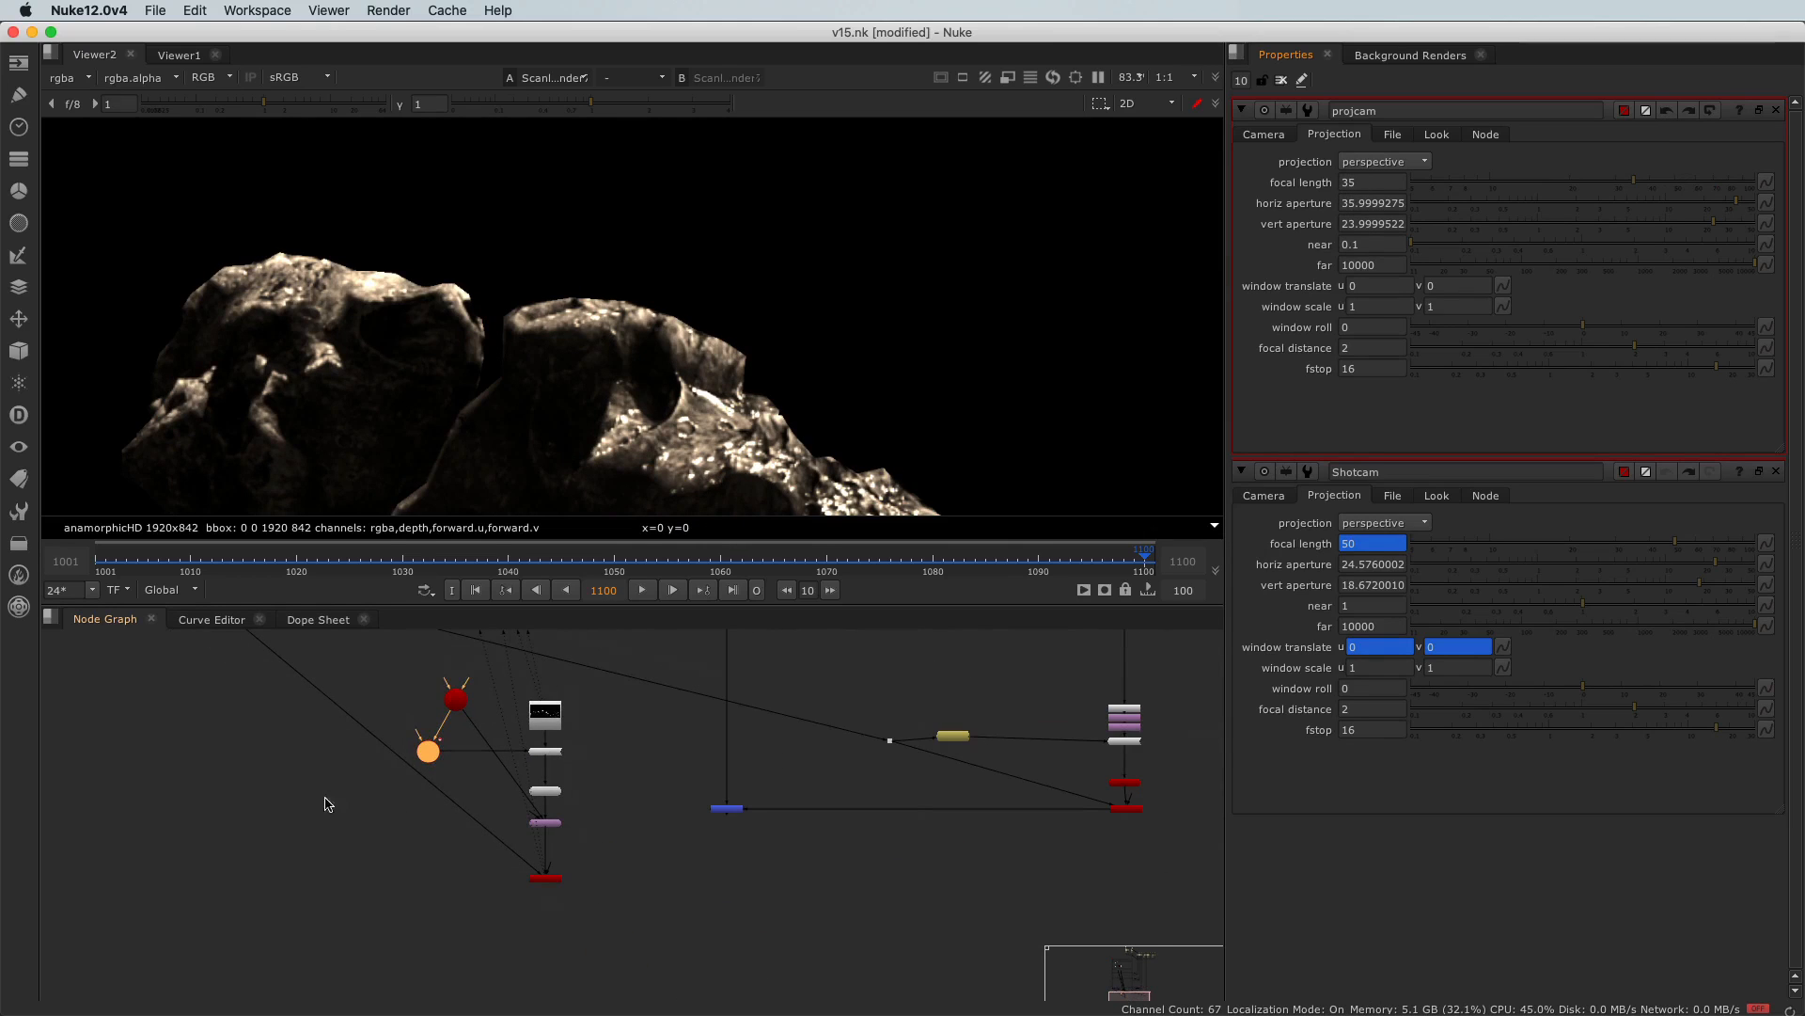
{"action": "left_click", "coordinate": [720, 808]}
{"action": "key", "text": "1"}
{"action": "left_click", "coordinate": [834, 770]}
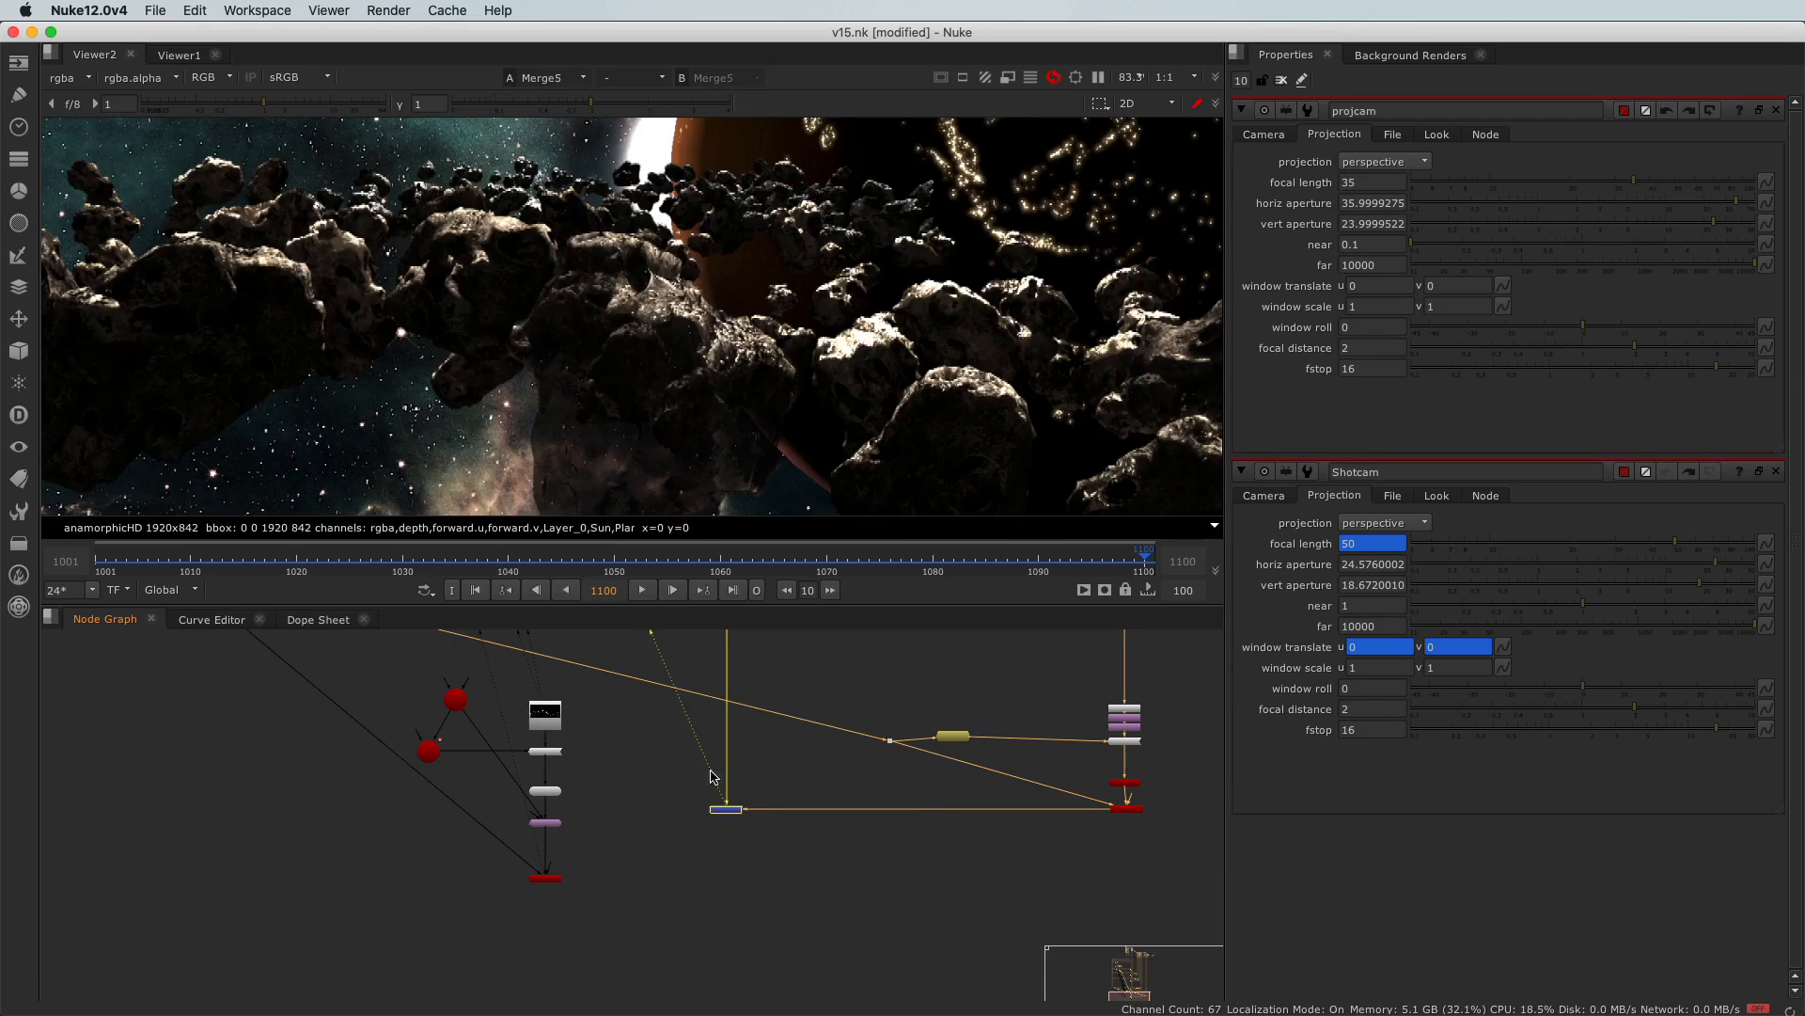
{"action": "scroll", "coordinate": [649, 246], "scroll_direction": "down", "scroll_amount": 1}
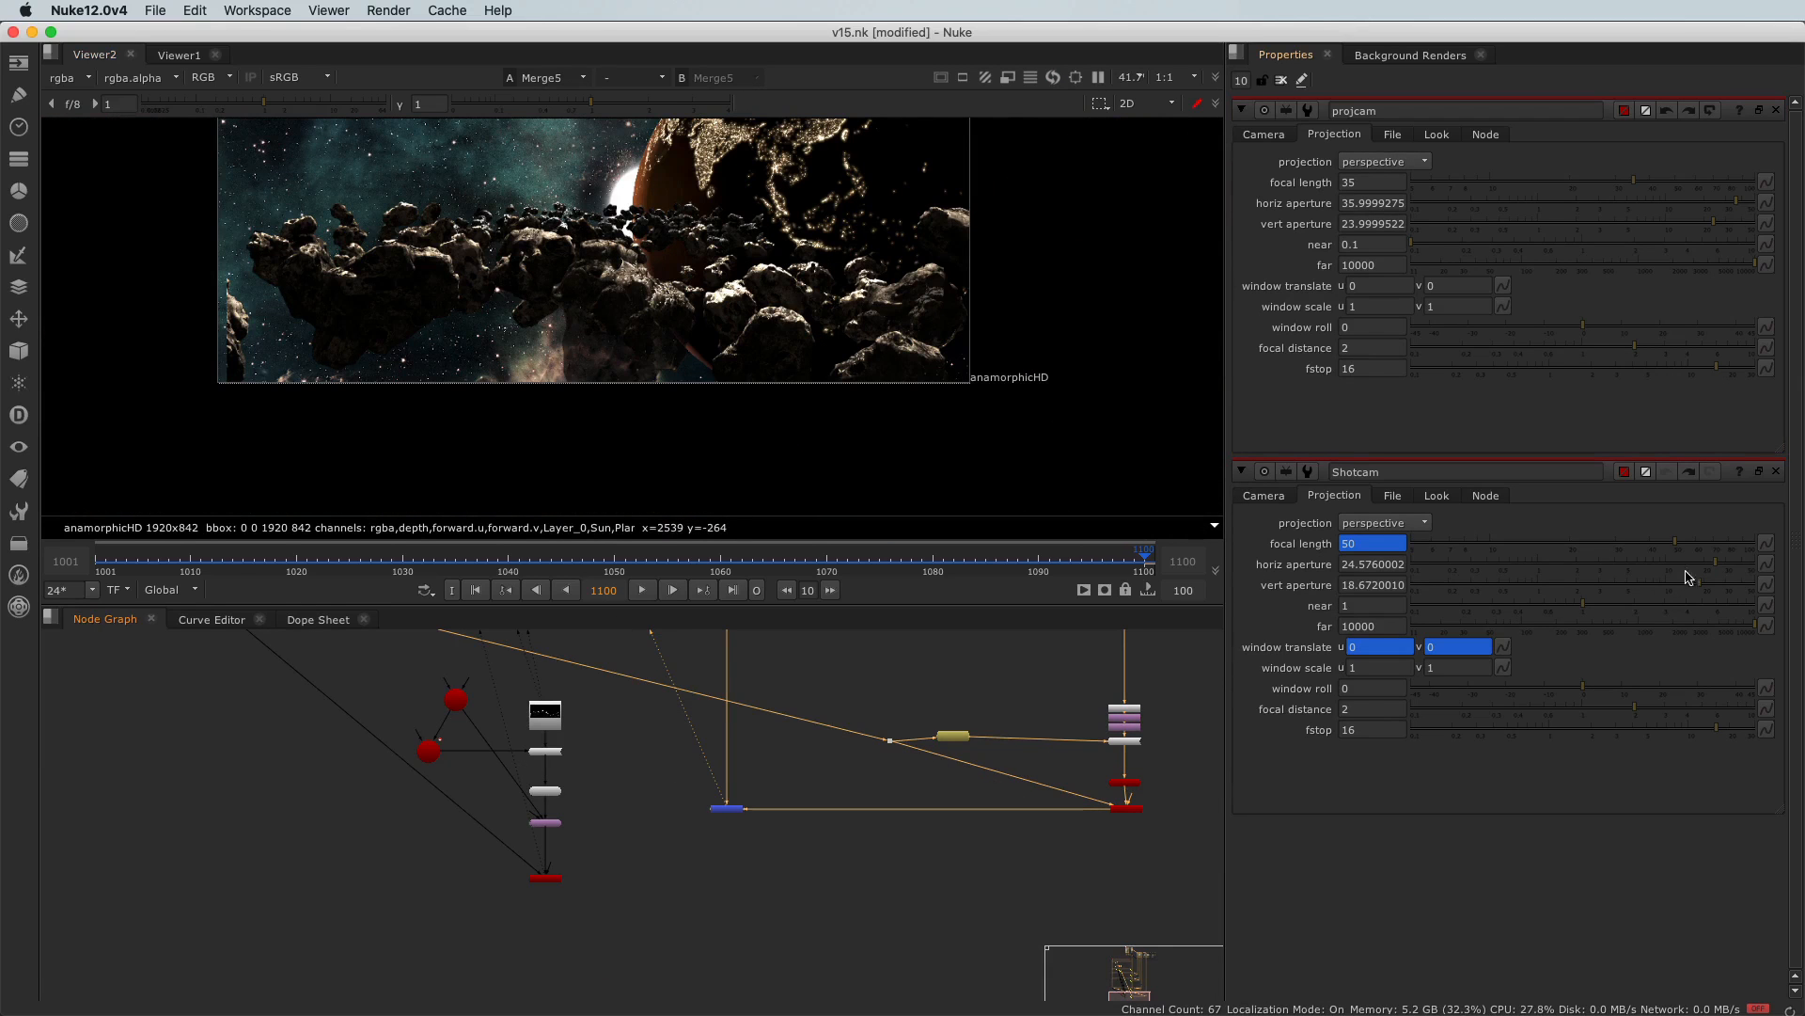
Try a horizontal aperture of 8.4 on Shotcam and undo the change
{"action": "left_click", "coordinate": [1657, 561]}
{"action": "scroll", "coordinate": [771, 263], "scroll_direction": "down", "scroll_amount": 1}
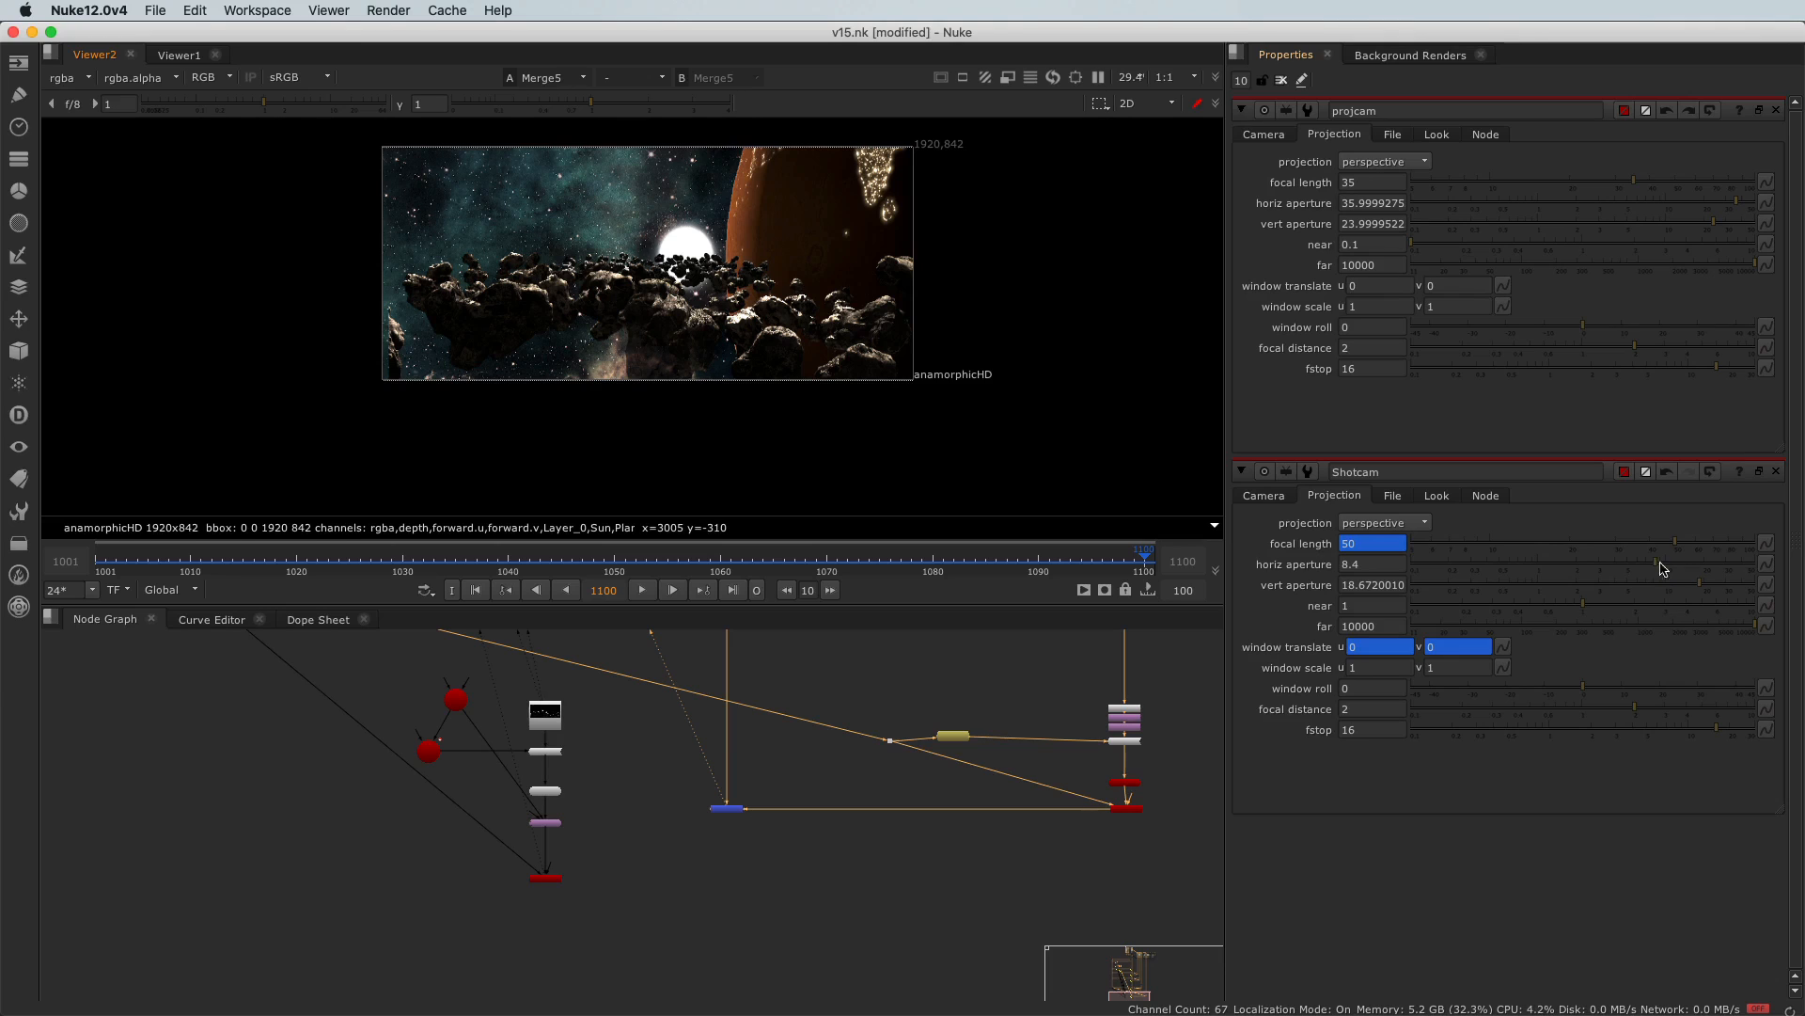
{"action": "left_click", "coordinate": [1668, 472]}
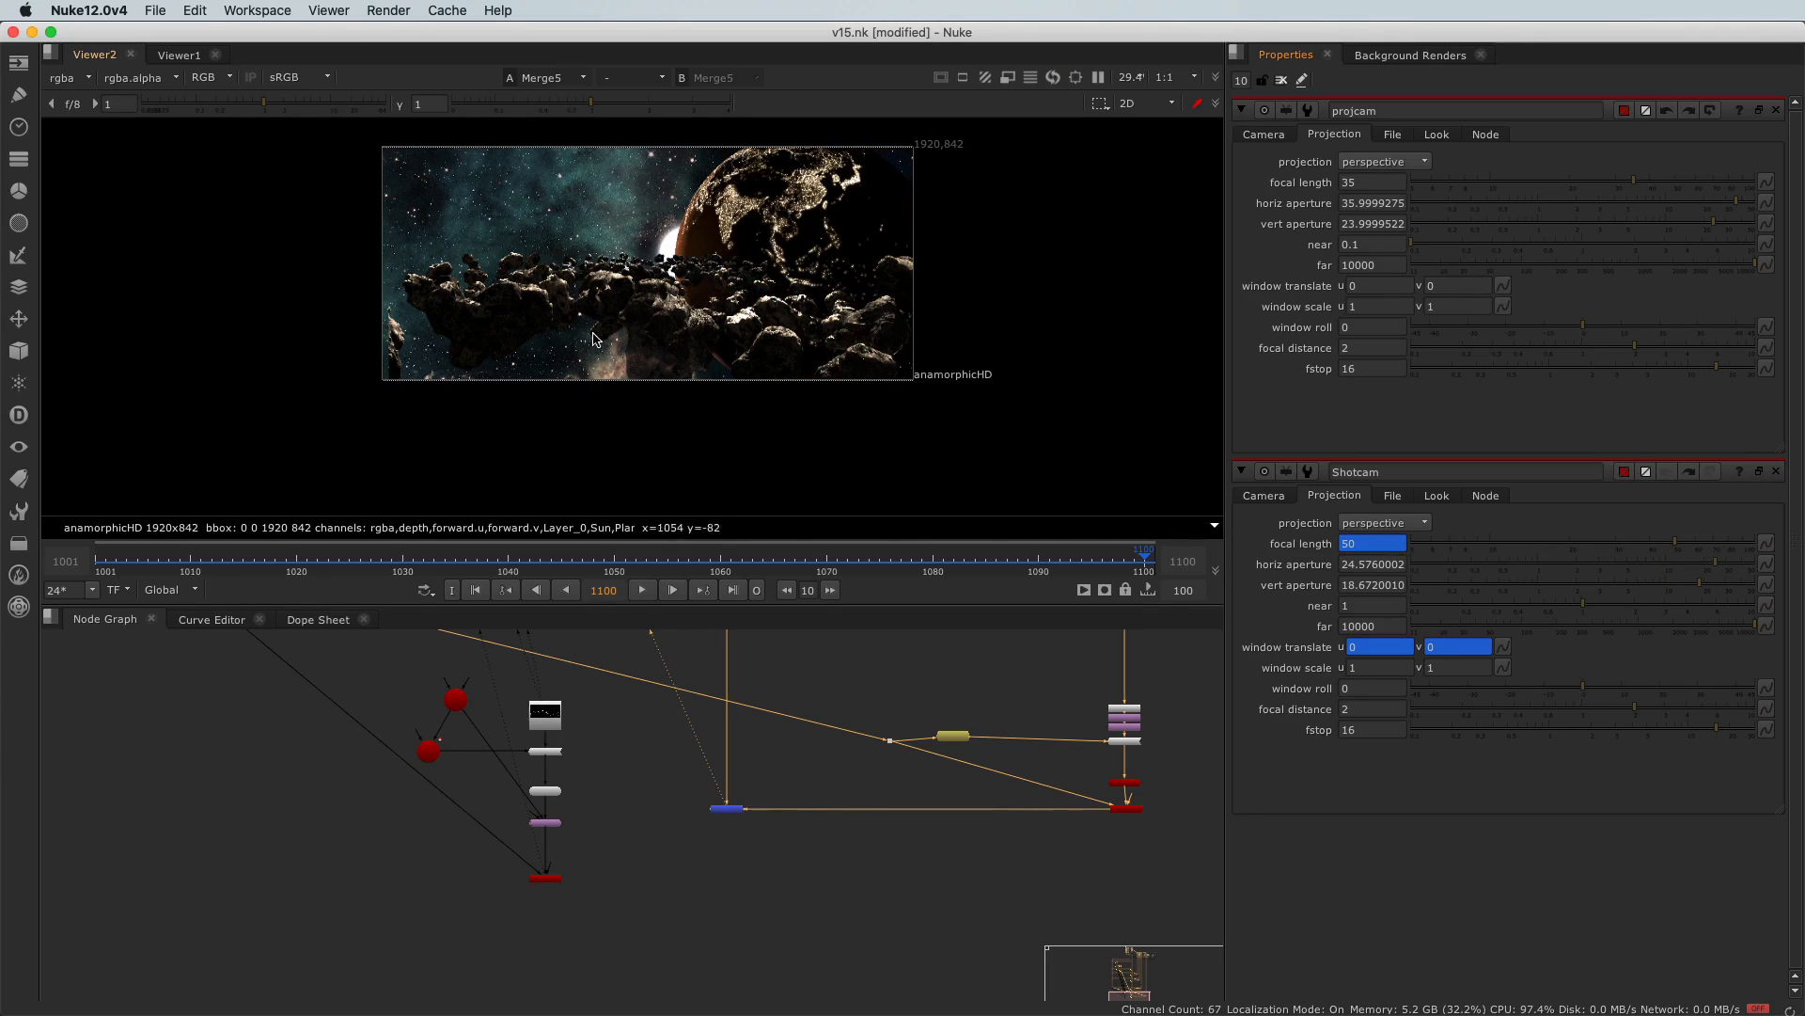
Copy the Shotcam node, paste it beside the foreground asteroid setup, and connect the copy to the cam input of ScanlineRender7
{"action": "scroll", "coordinate": [401, 757], "scroll_direction": "down", "scroll_amount": 5}
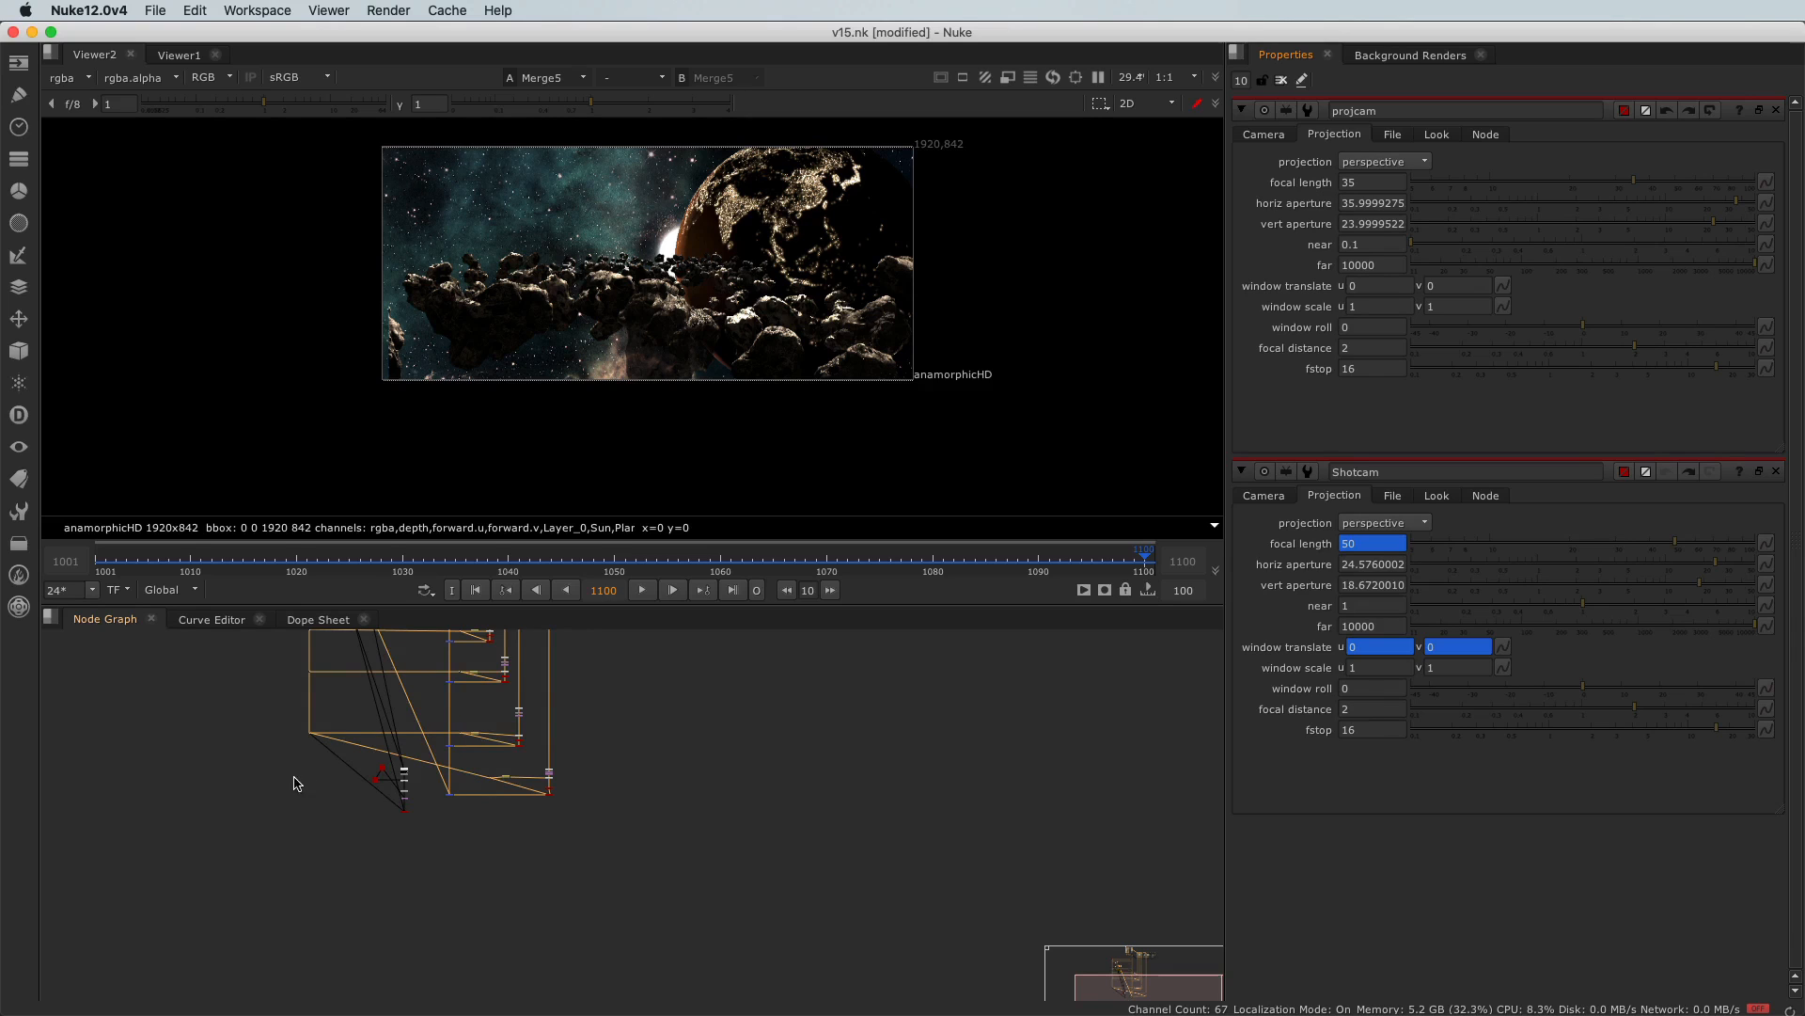
{"action": "middle_click_drag", "start_coordinate": [299, 790], "coordinate": [357, 898]}
{"action": "scroll", "coordinate": [349, 667], "scroll_direction": "up", "scroll_amount": 5}
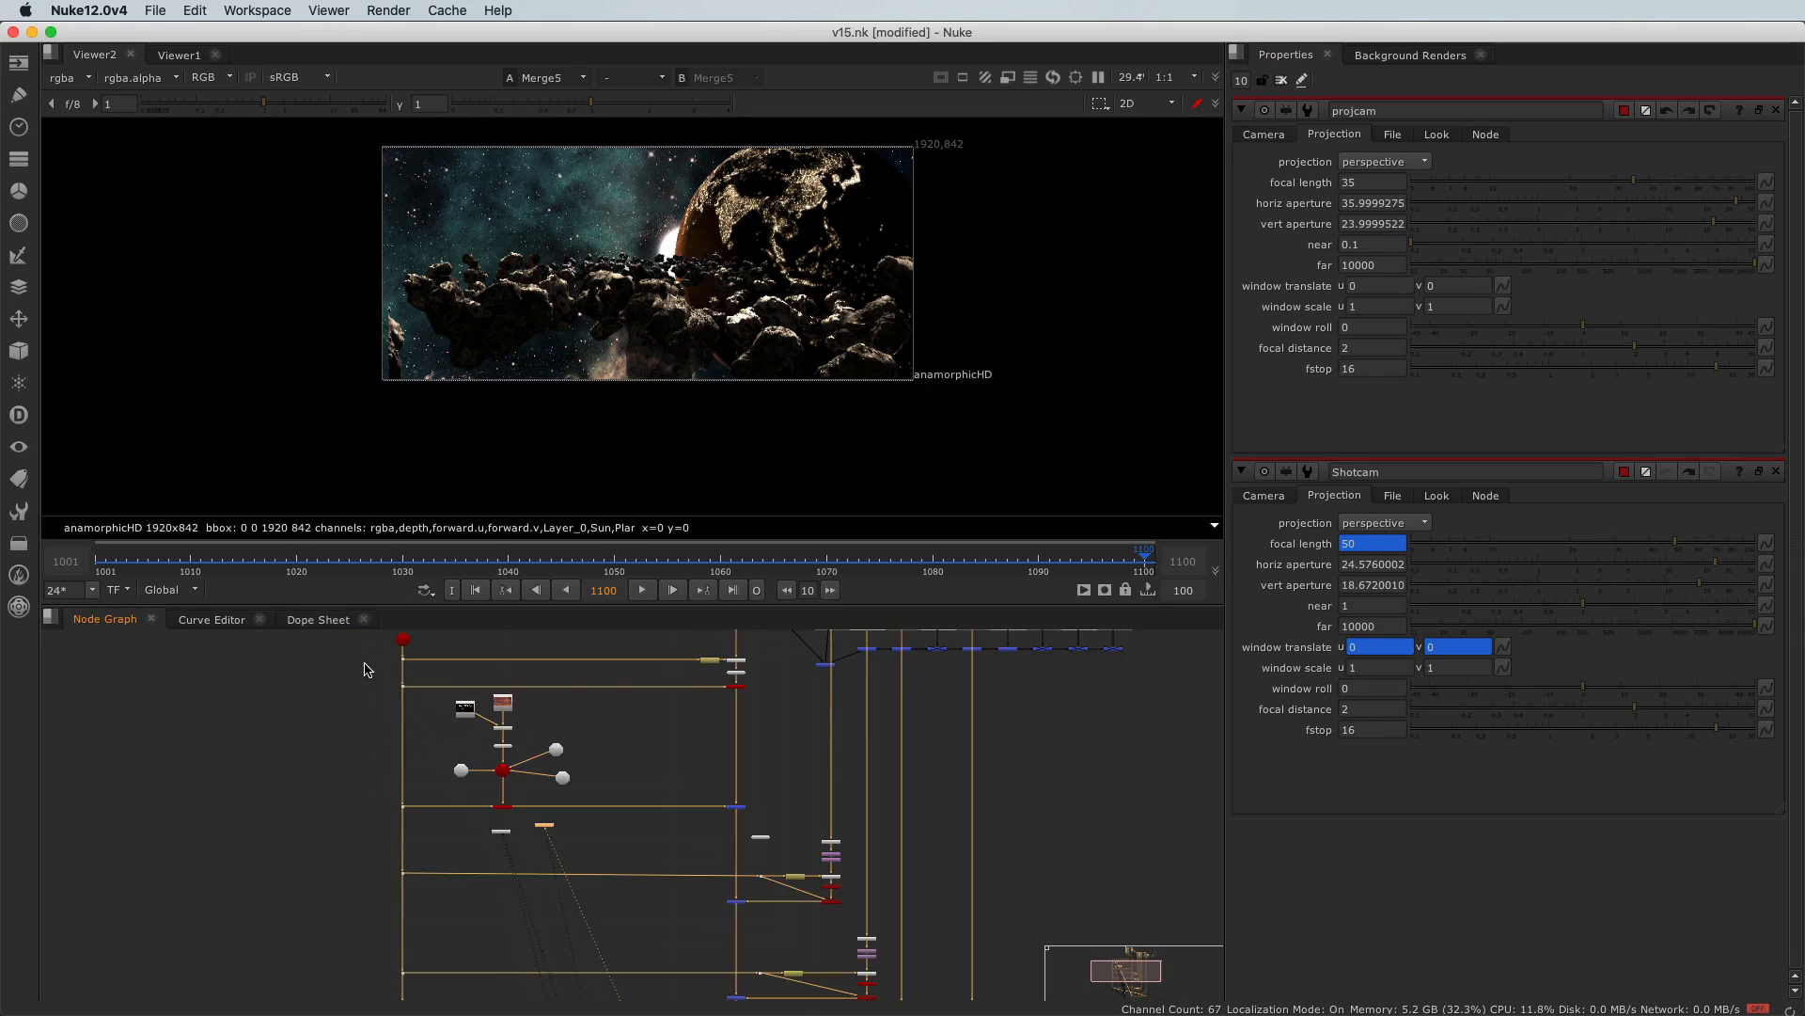
{"action": "middle_click_drag", "start_coordinate": [365, 719], "coordinate": [365, 740]}
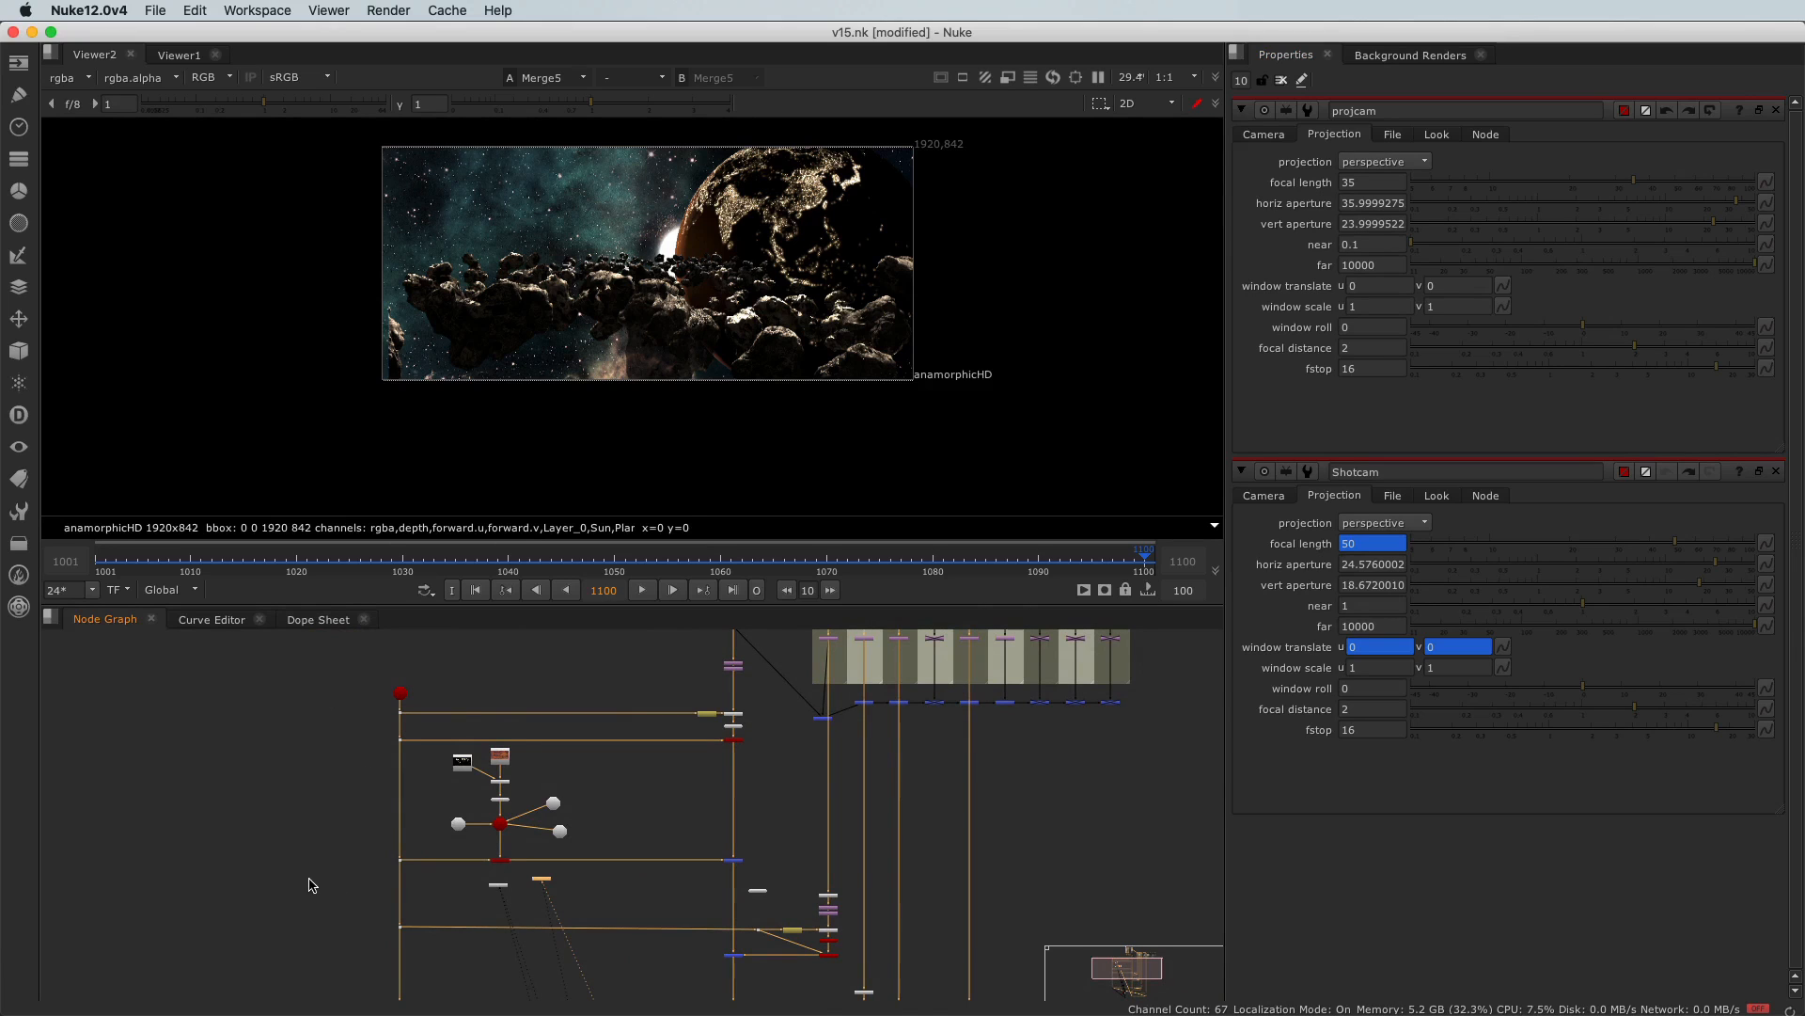
{"action": "scroll", "coordinate": [376, 700], "scroll_direction": "up", "scroll_amount": 6}
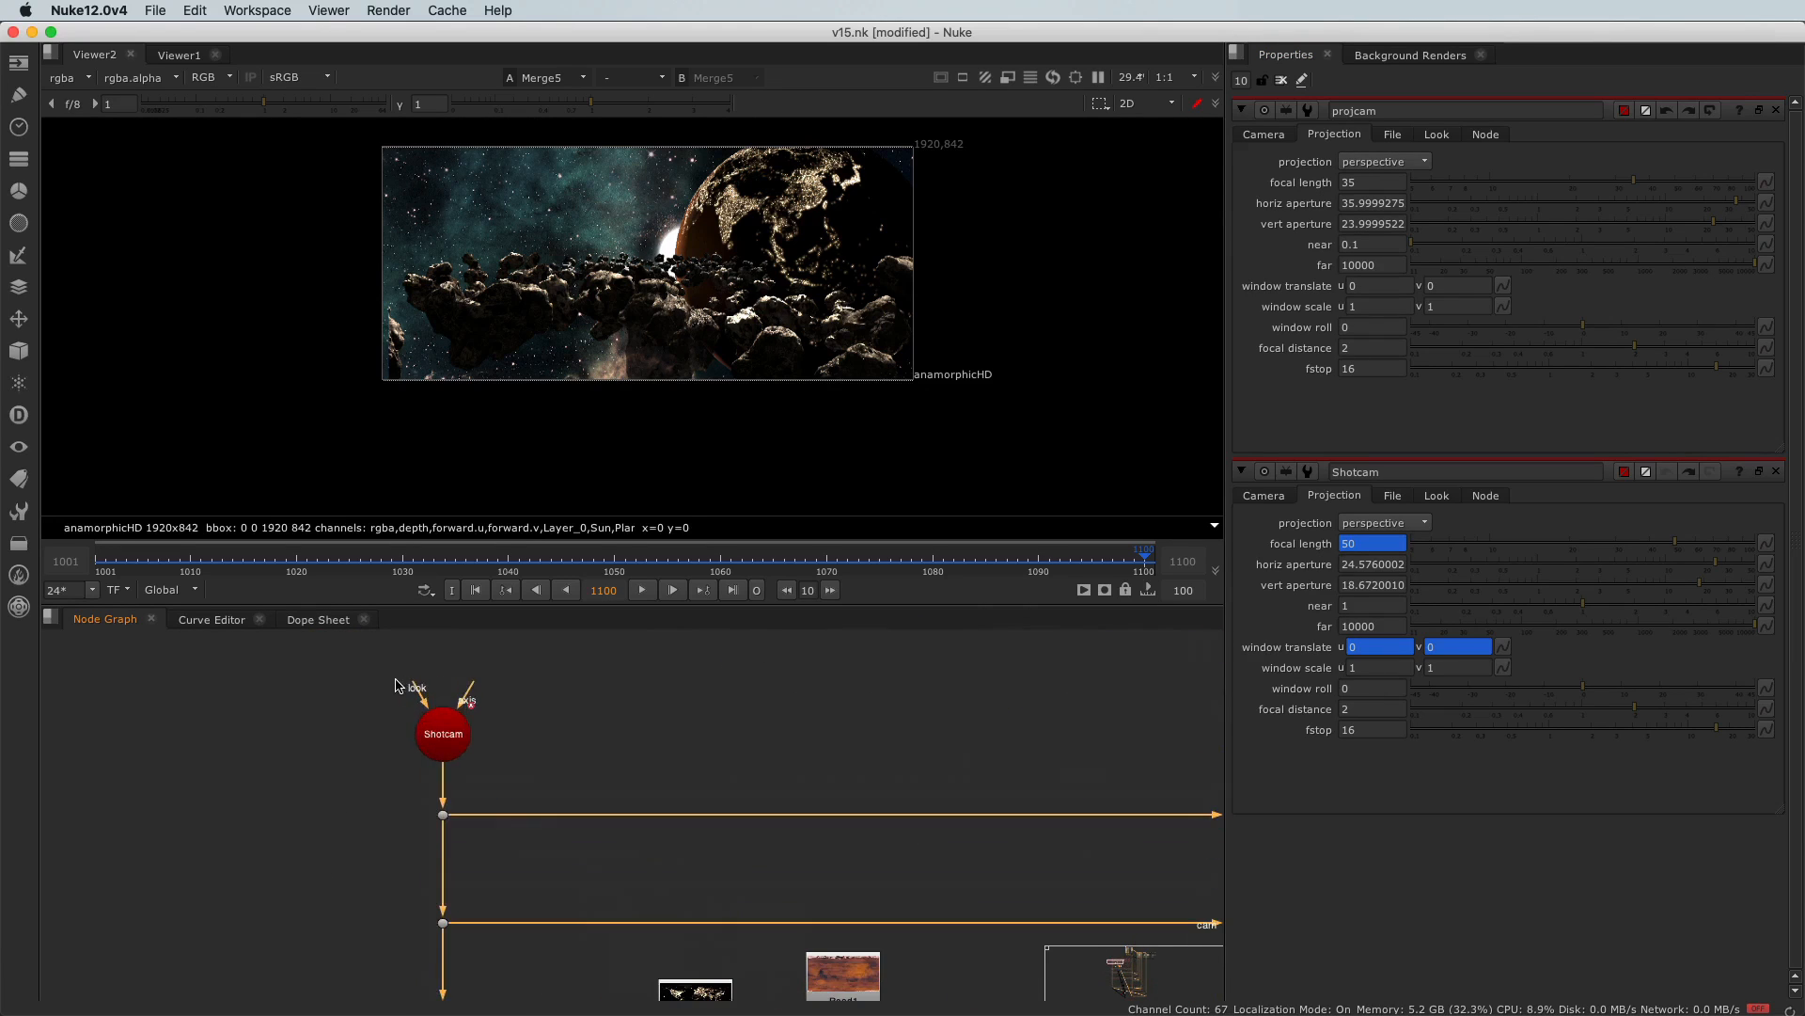
{"action": "left_click_drag", "start_coordinate": [352, 674], "coordinate": [530, 781]}
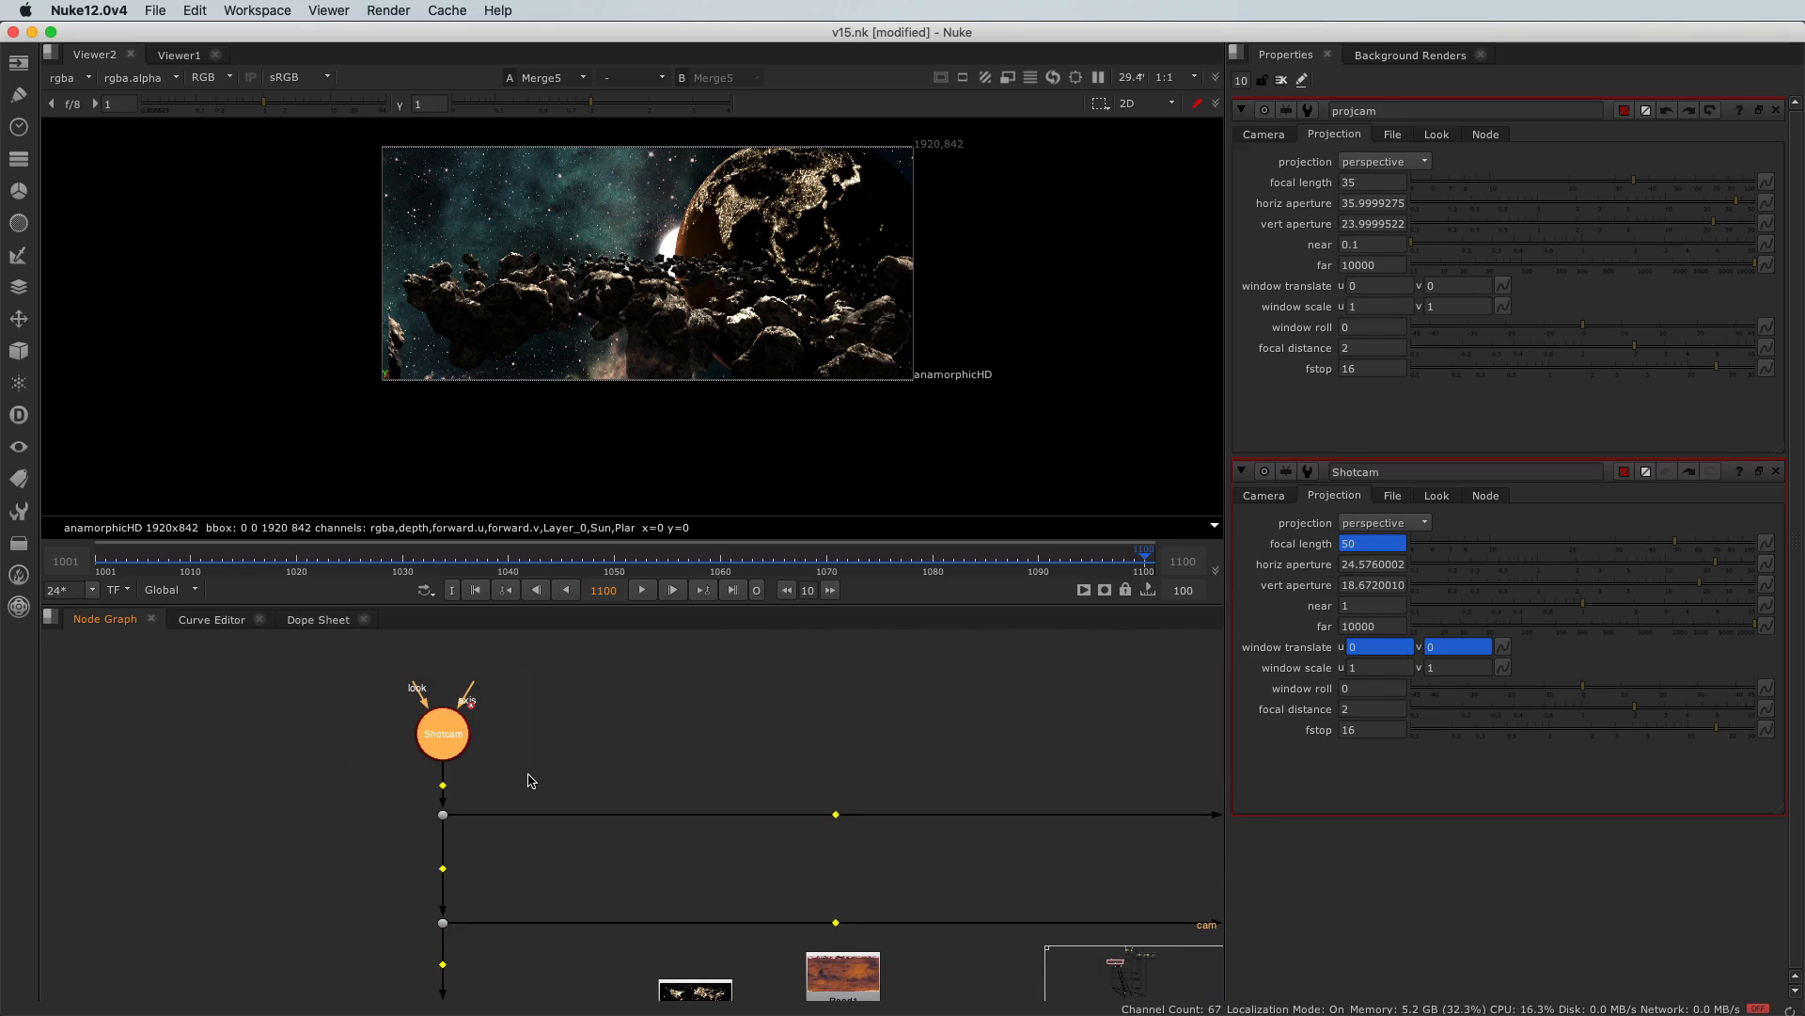
{"action": "scroll", "coordinate": [512, 797], "scroll_direction": "down", "scroll_amount": 8}
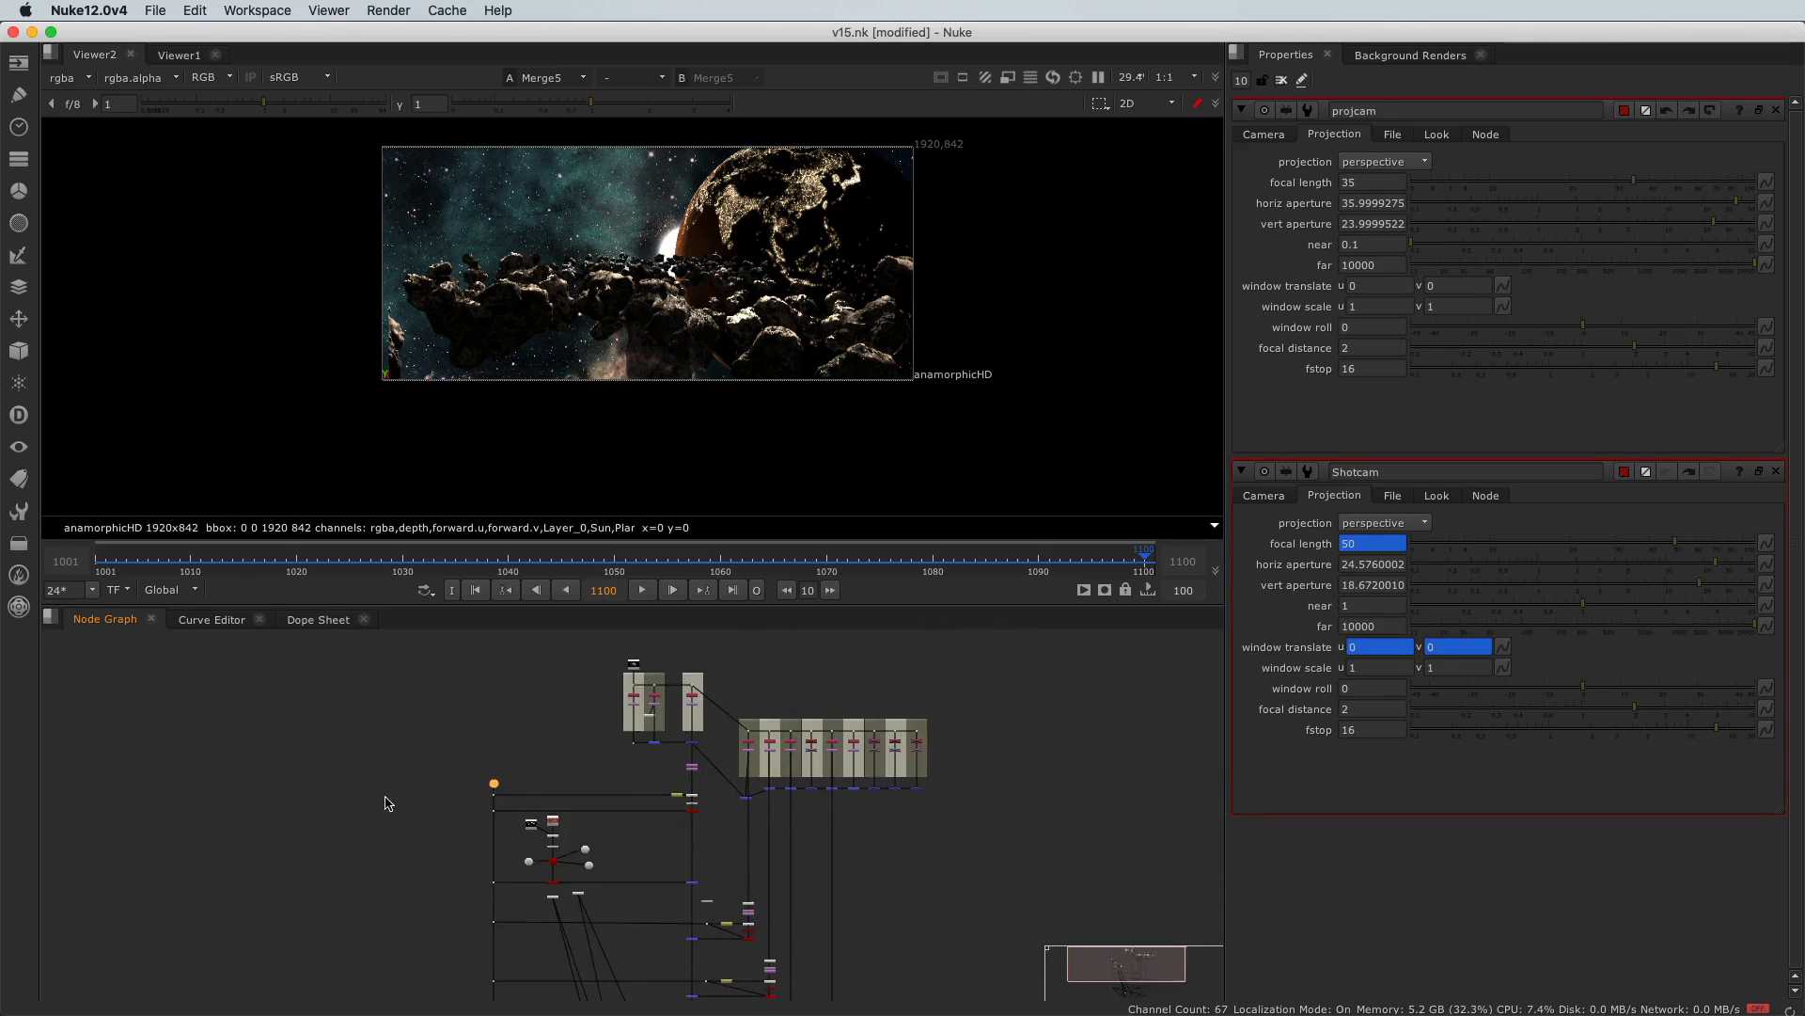
{"action": "scroll", "coordinate": [480, 793], "scroll_direction": "up", "scroll_amount": 8}
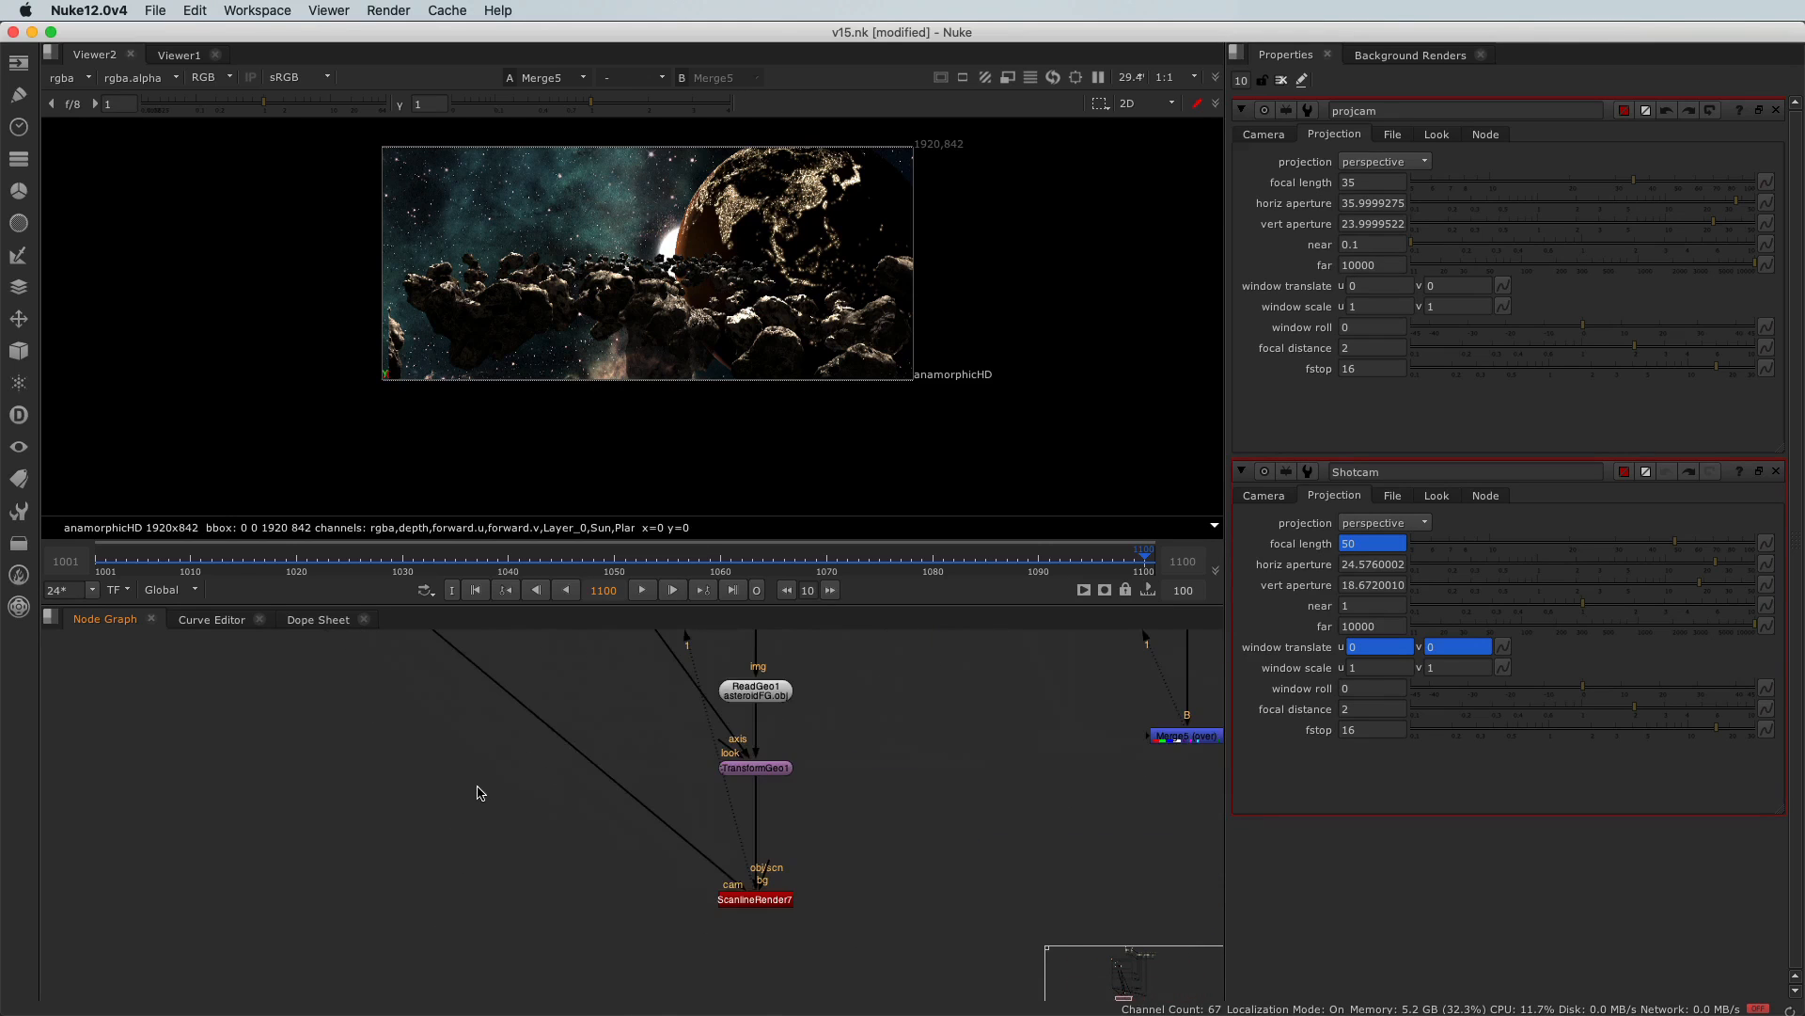
{"action": "scroll", "coordinate": [483, 821], "scroll_direction": "down", "scroll_amount": 6}
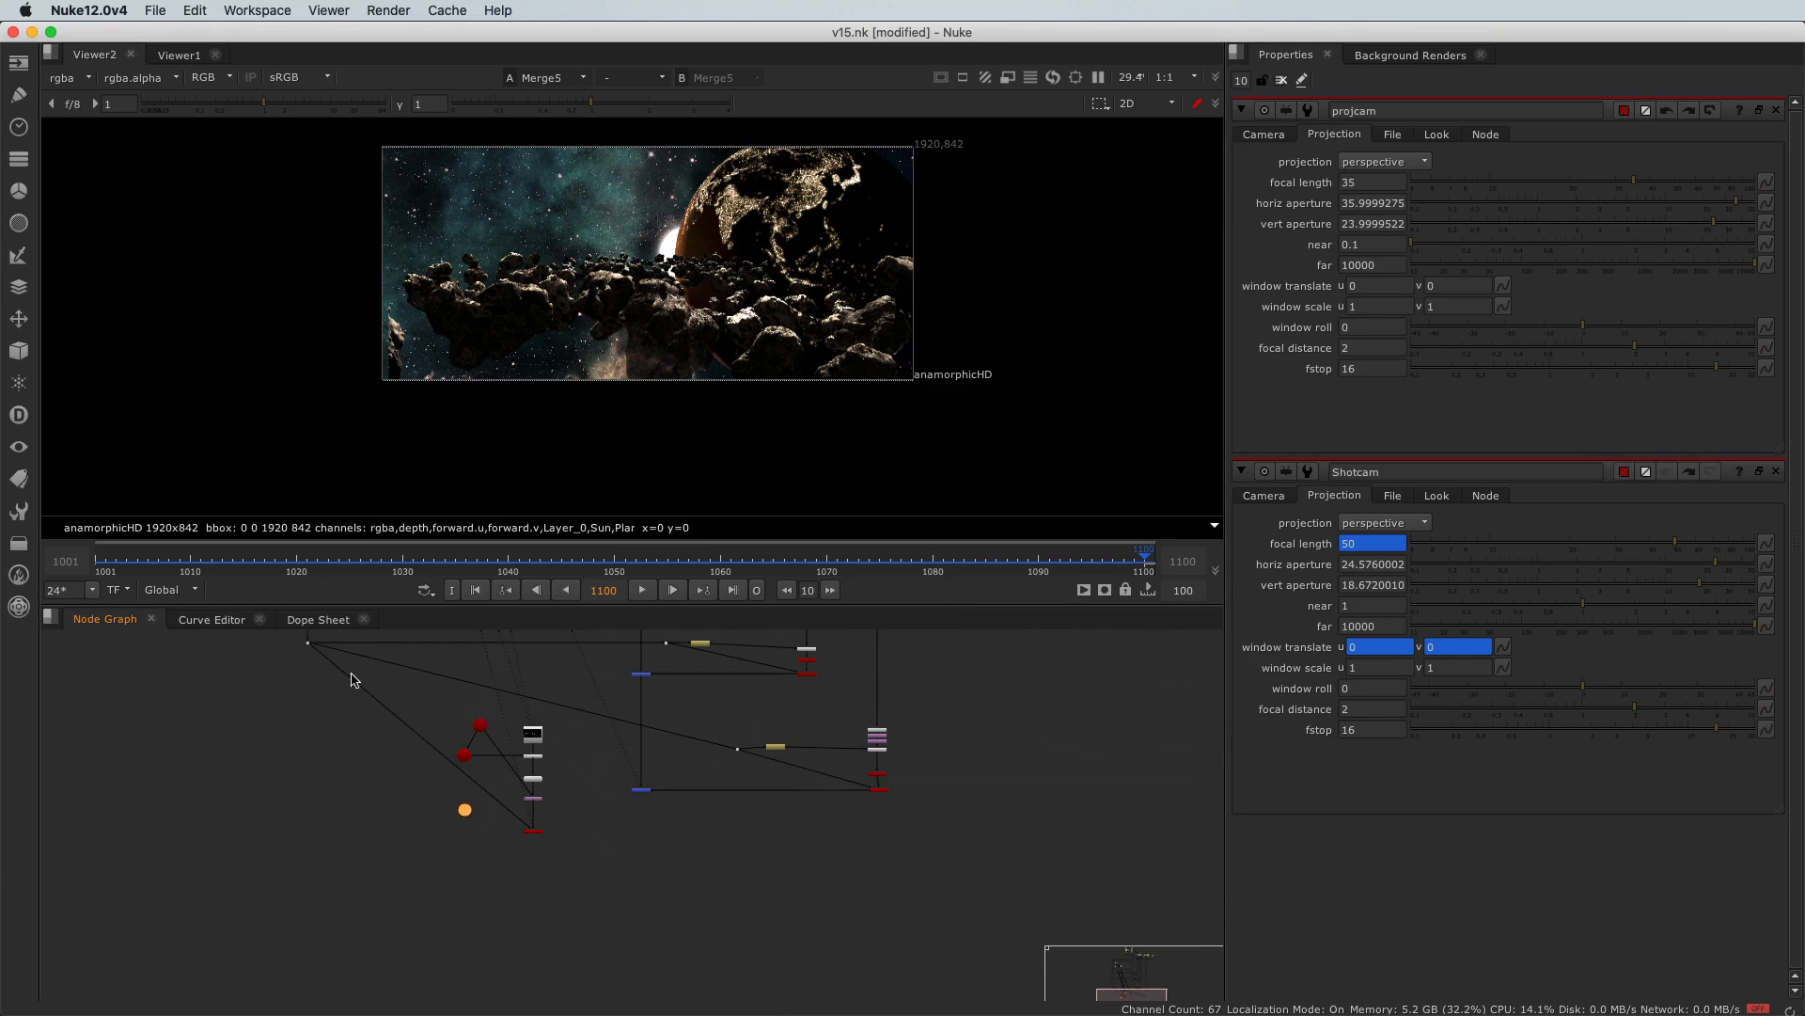
{"action": "scroll", "coordinate": [471, 820], "scroll_direction": "up", "scroll_amount": 6}
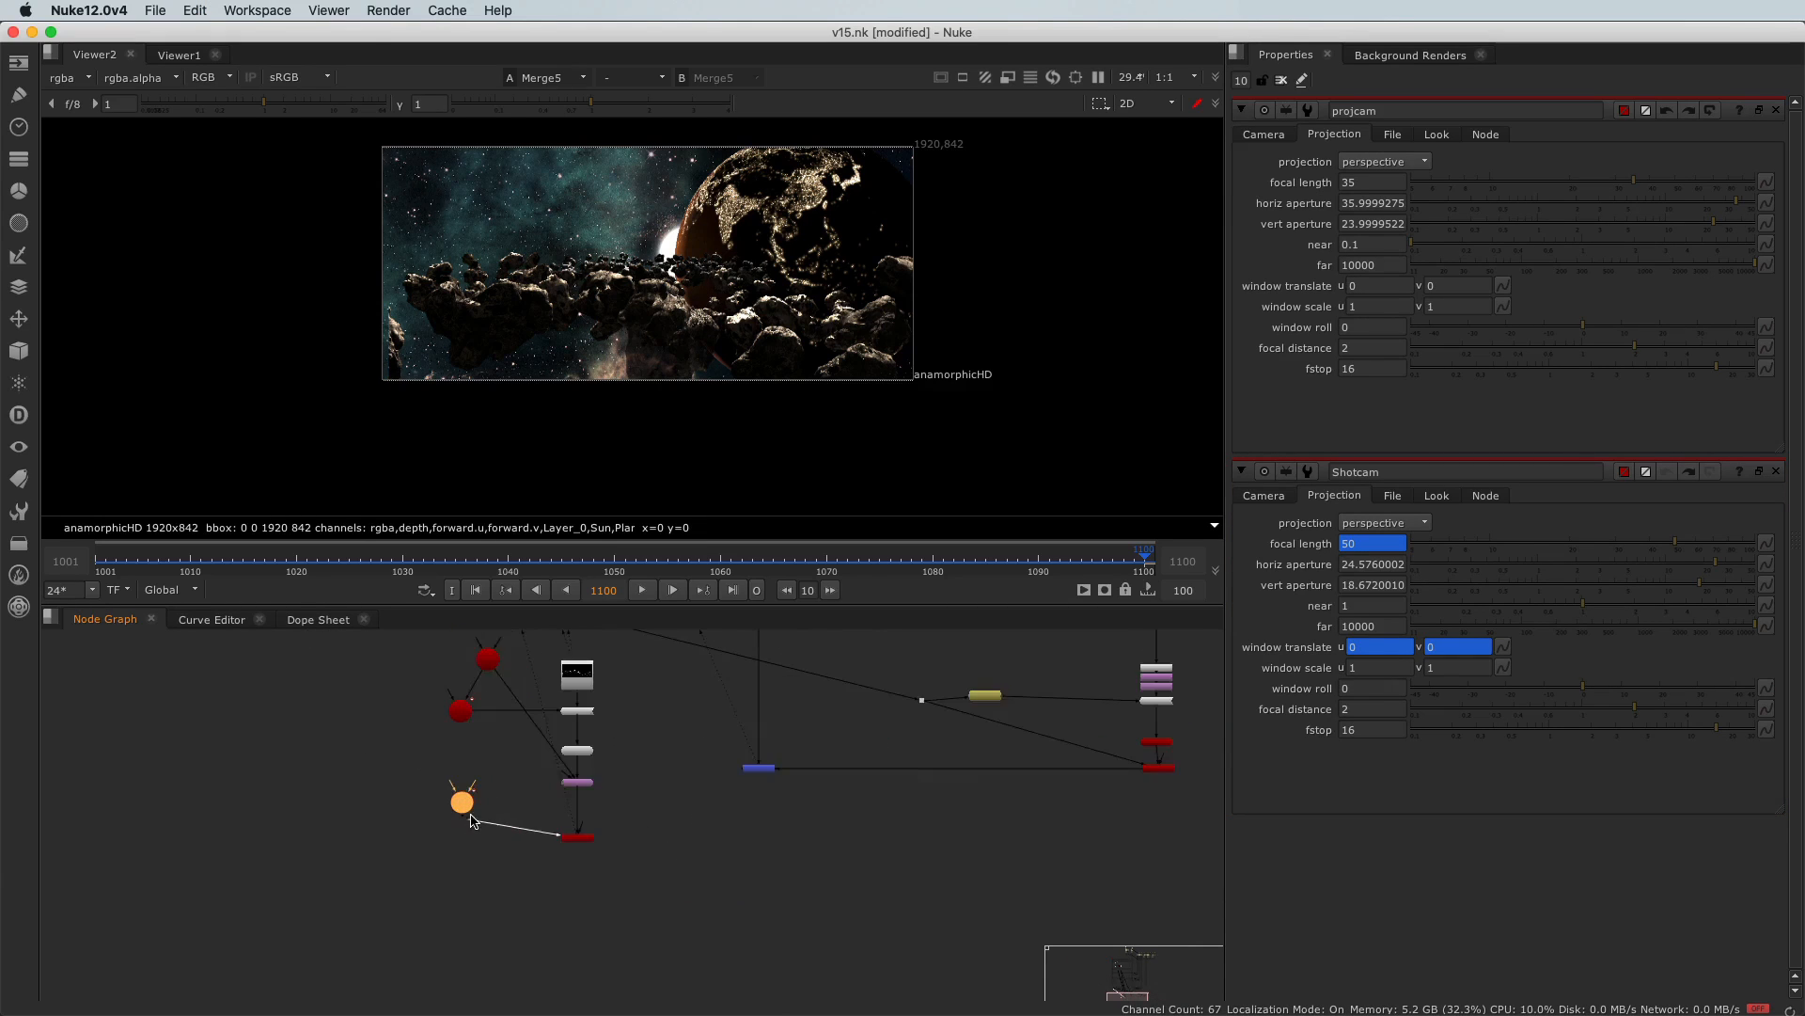
{"action": "scroll", "coordinate": [480, 811], "scroll_direction": "up", "scroll_amount": 2}
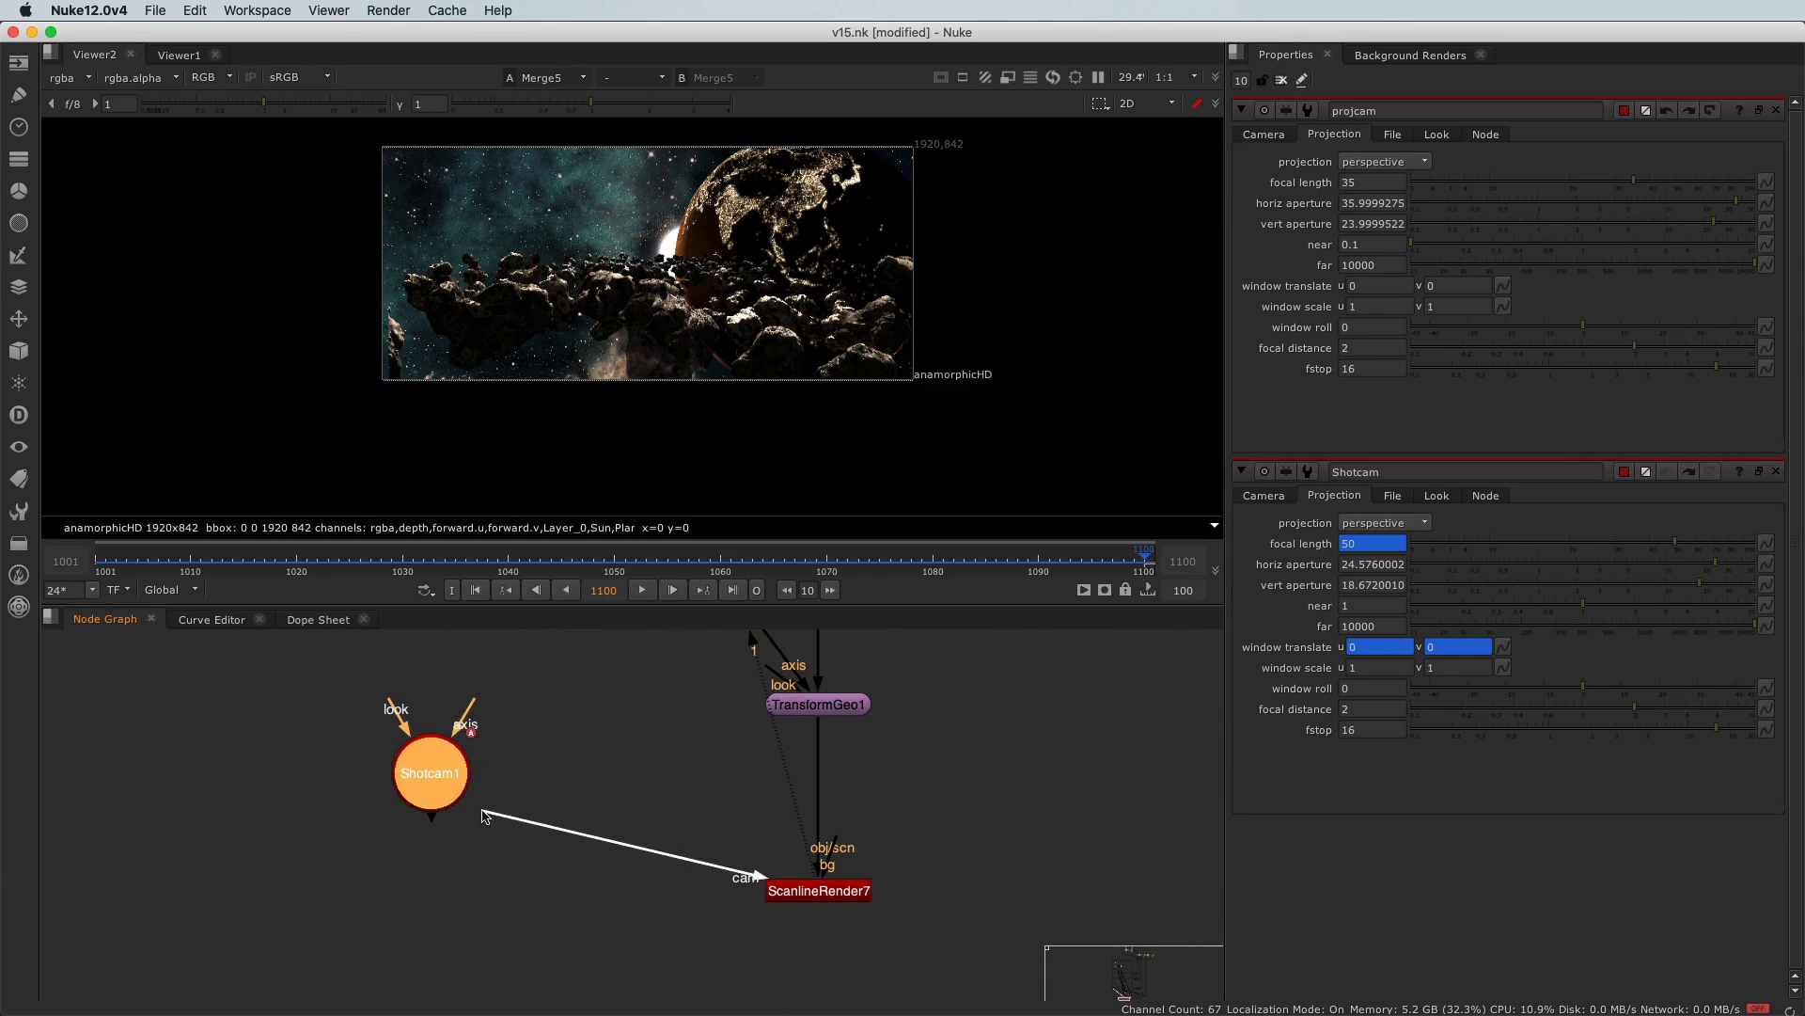
{"action": "scroll", "coordinate": [432, 781], "scroll_direction": "up", "scroll_amount": 1}
Rename the copied shot camera as Shotcam_for_proj
{"action": "double_click", "coordinate": [433, 780]}
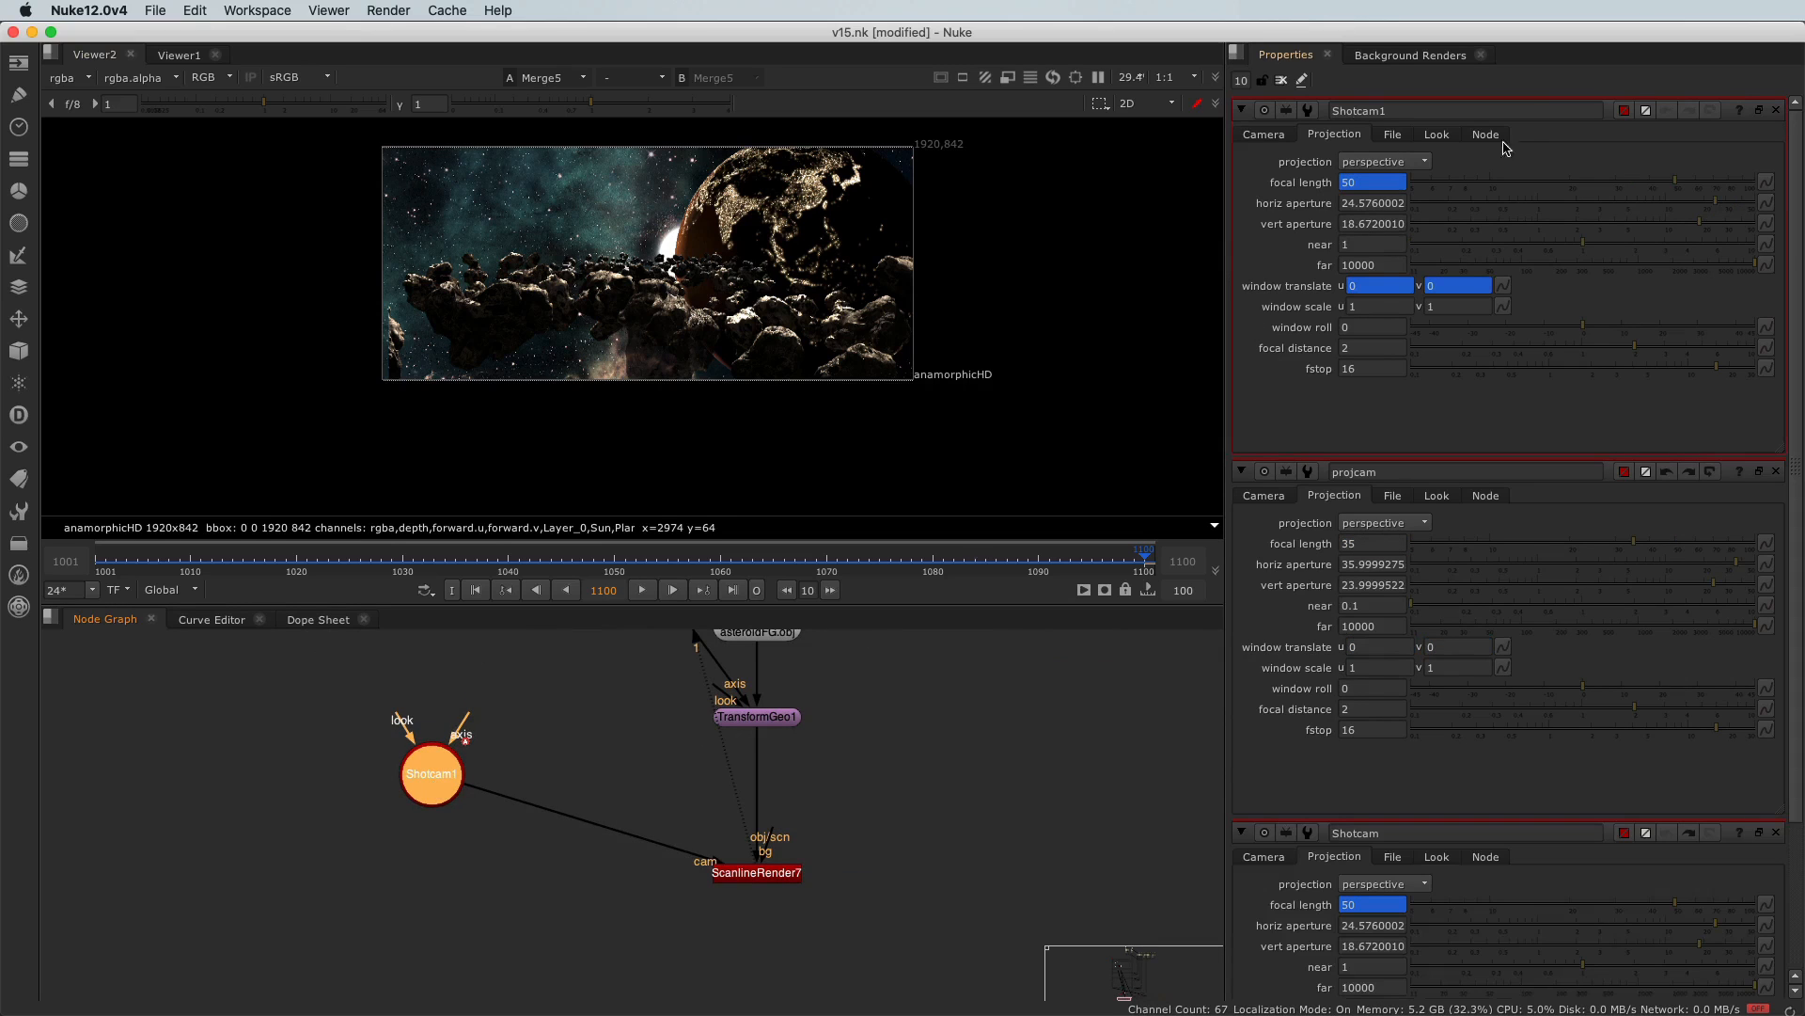
{"action": "left_click", "coordinate": [1428, 112]}
{"action": "key", "text": "BackSpace"}
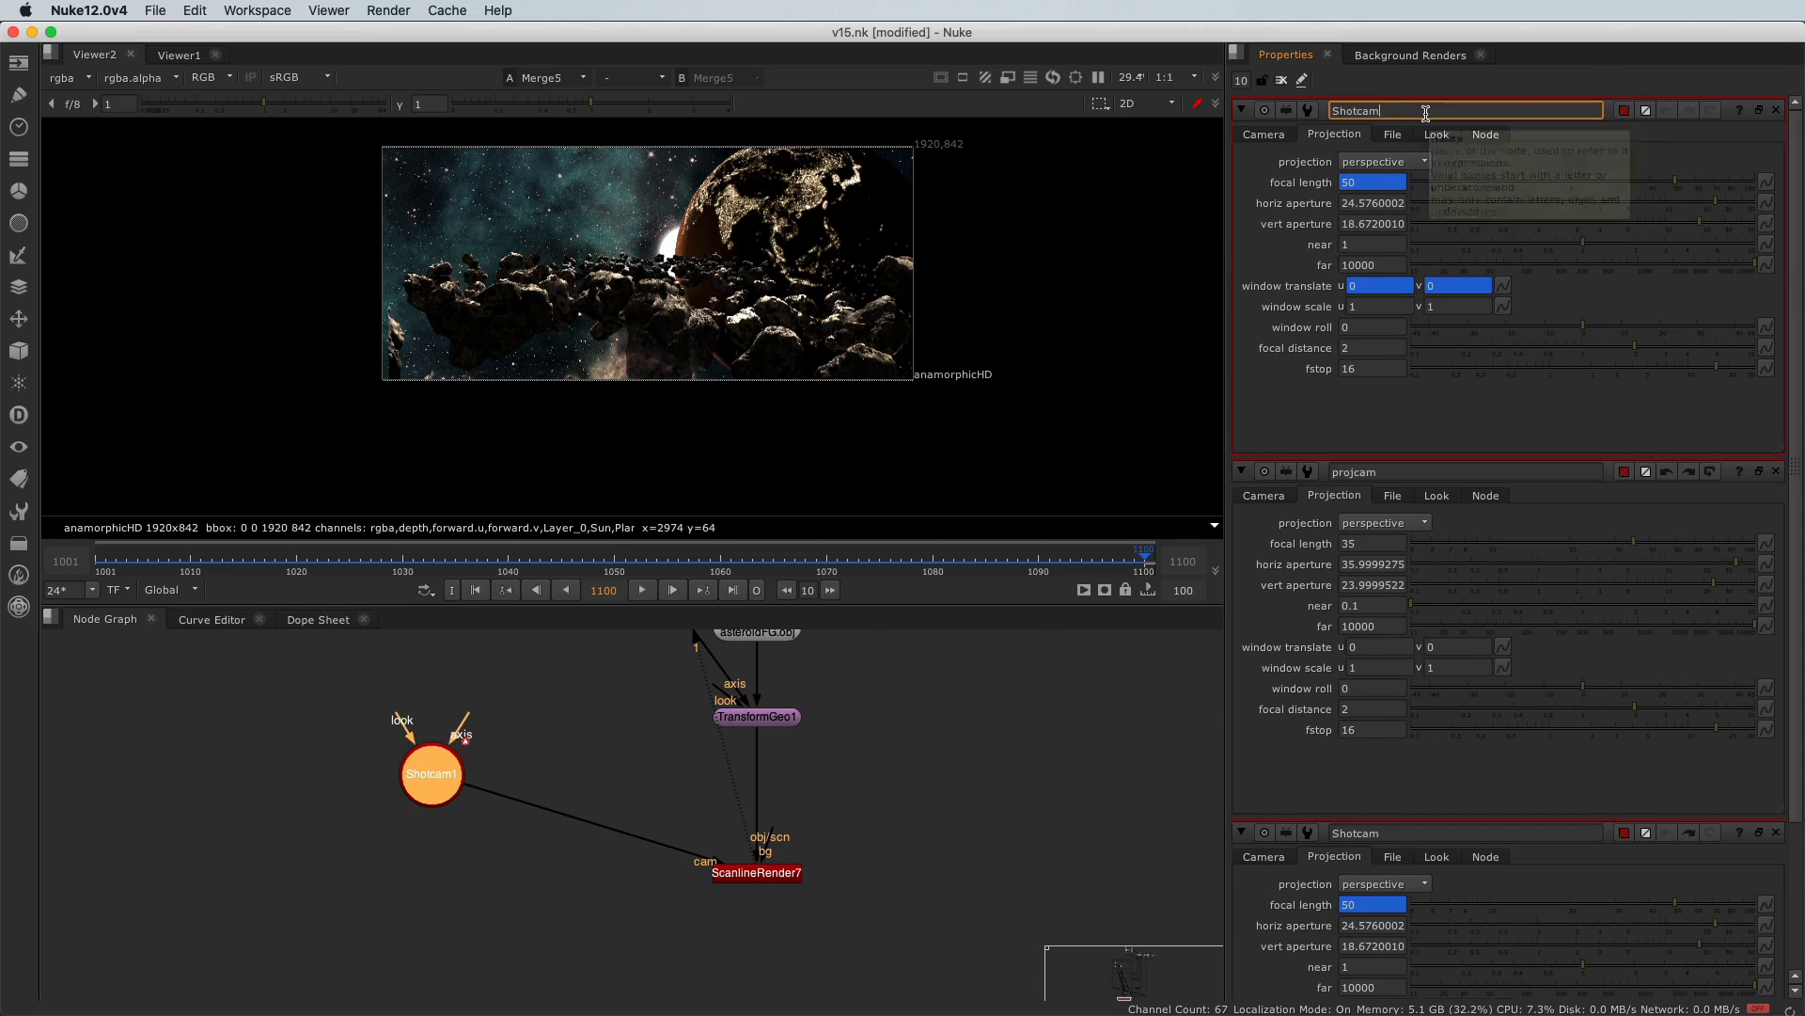
{"action": "type", "text": "_for_proj"}
{"action": "key", "text": "Return"}
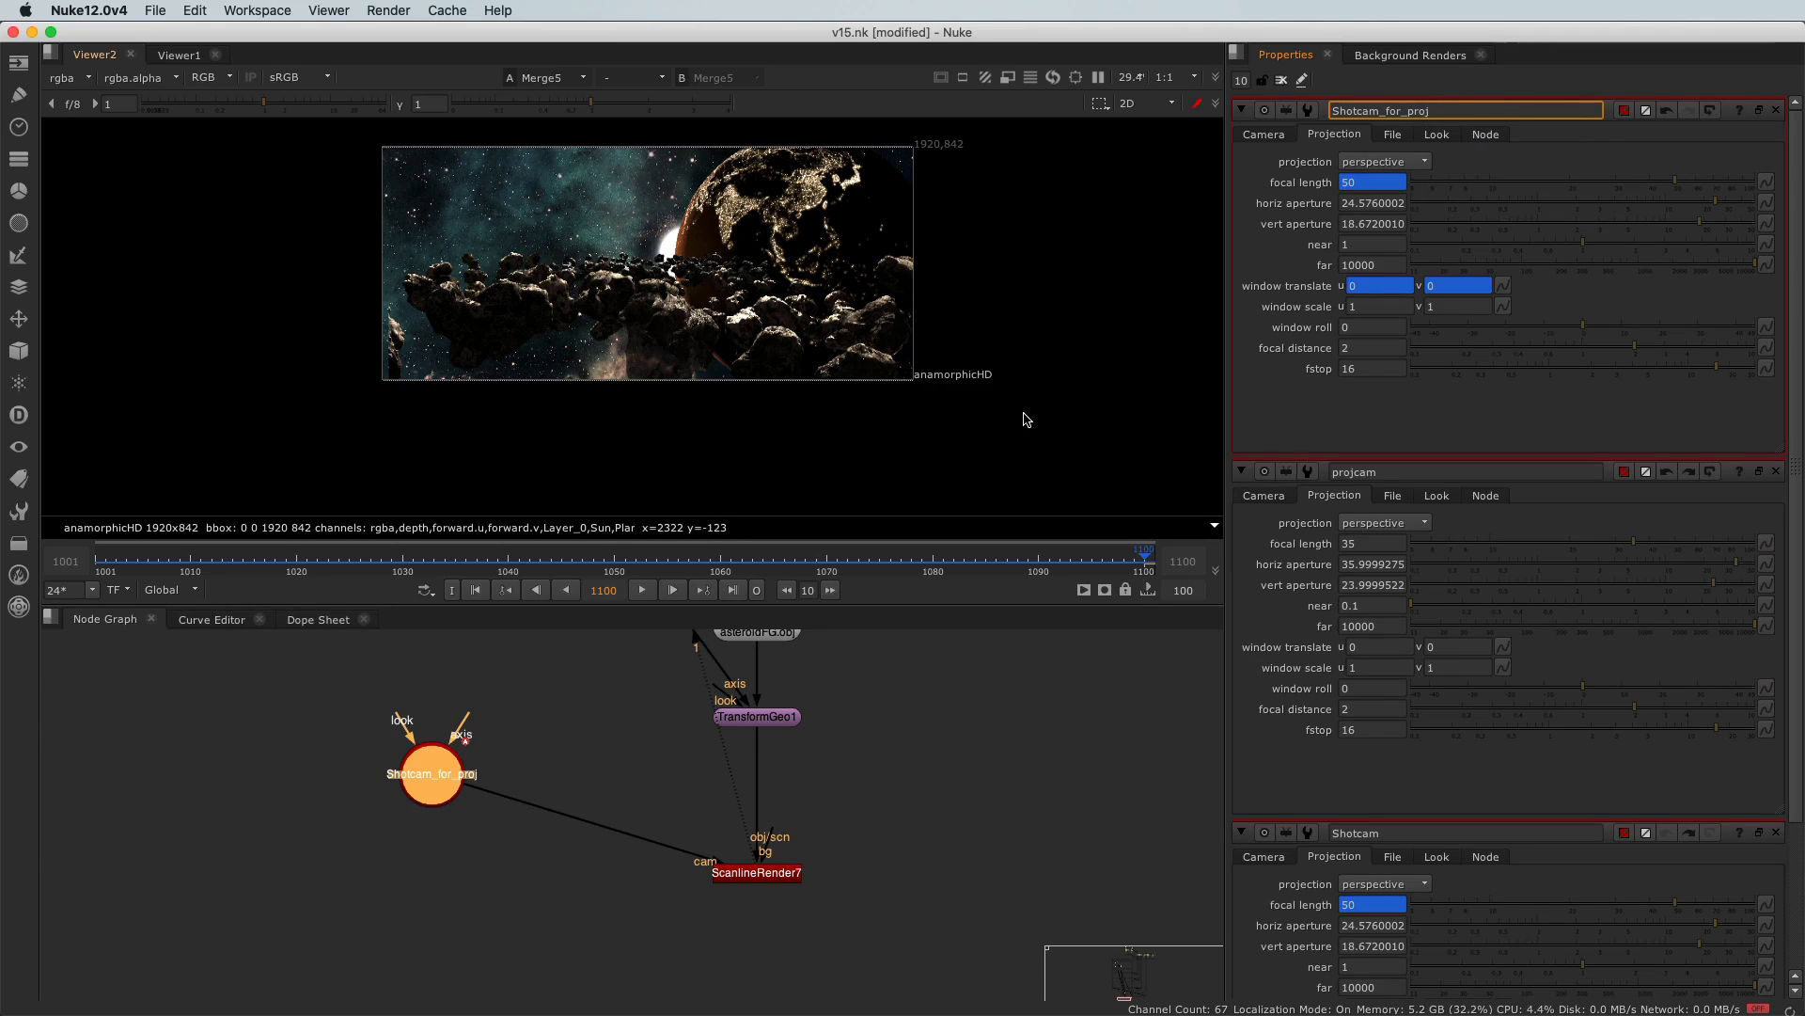
{"action": "left_click", "coordinate": [554, 853]}
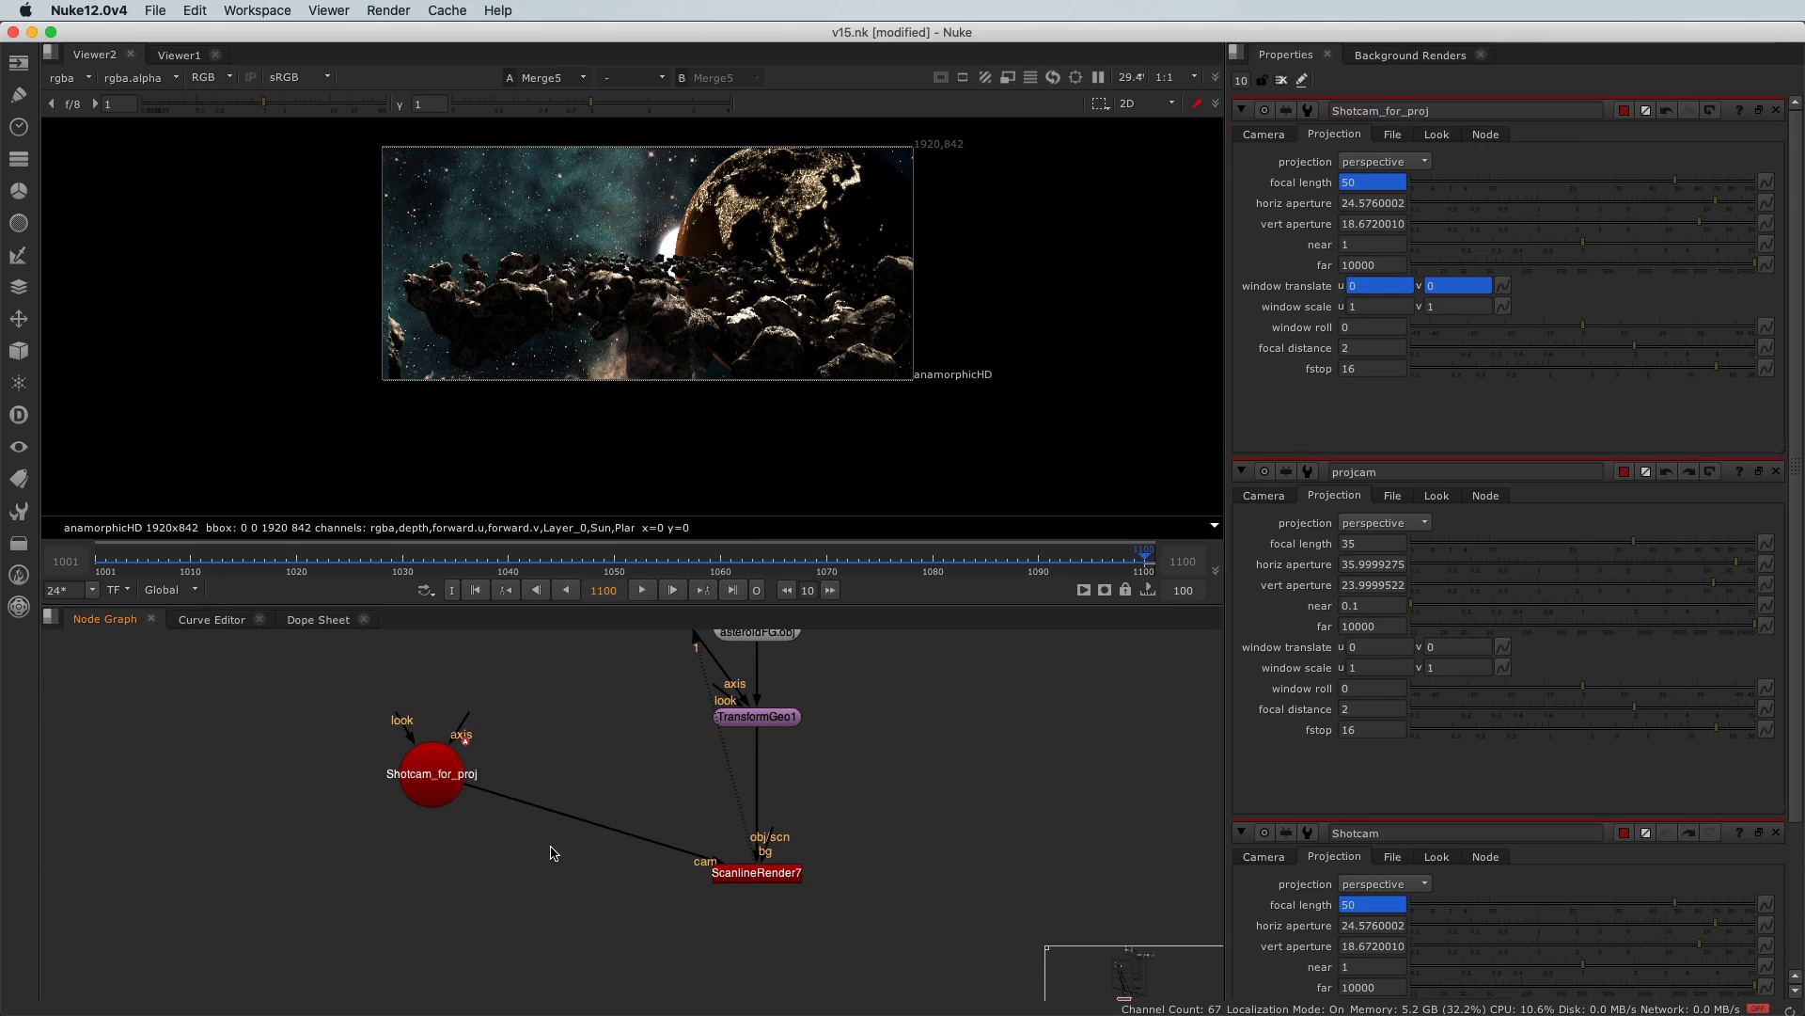
Select Shotcam_for_proj in the foreground asteroid setup and close the original Shotcam's properties
{"action": "left_click", "coordinate": [421, 783]}
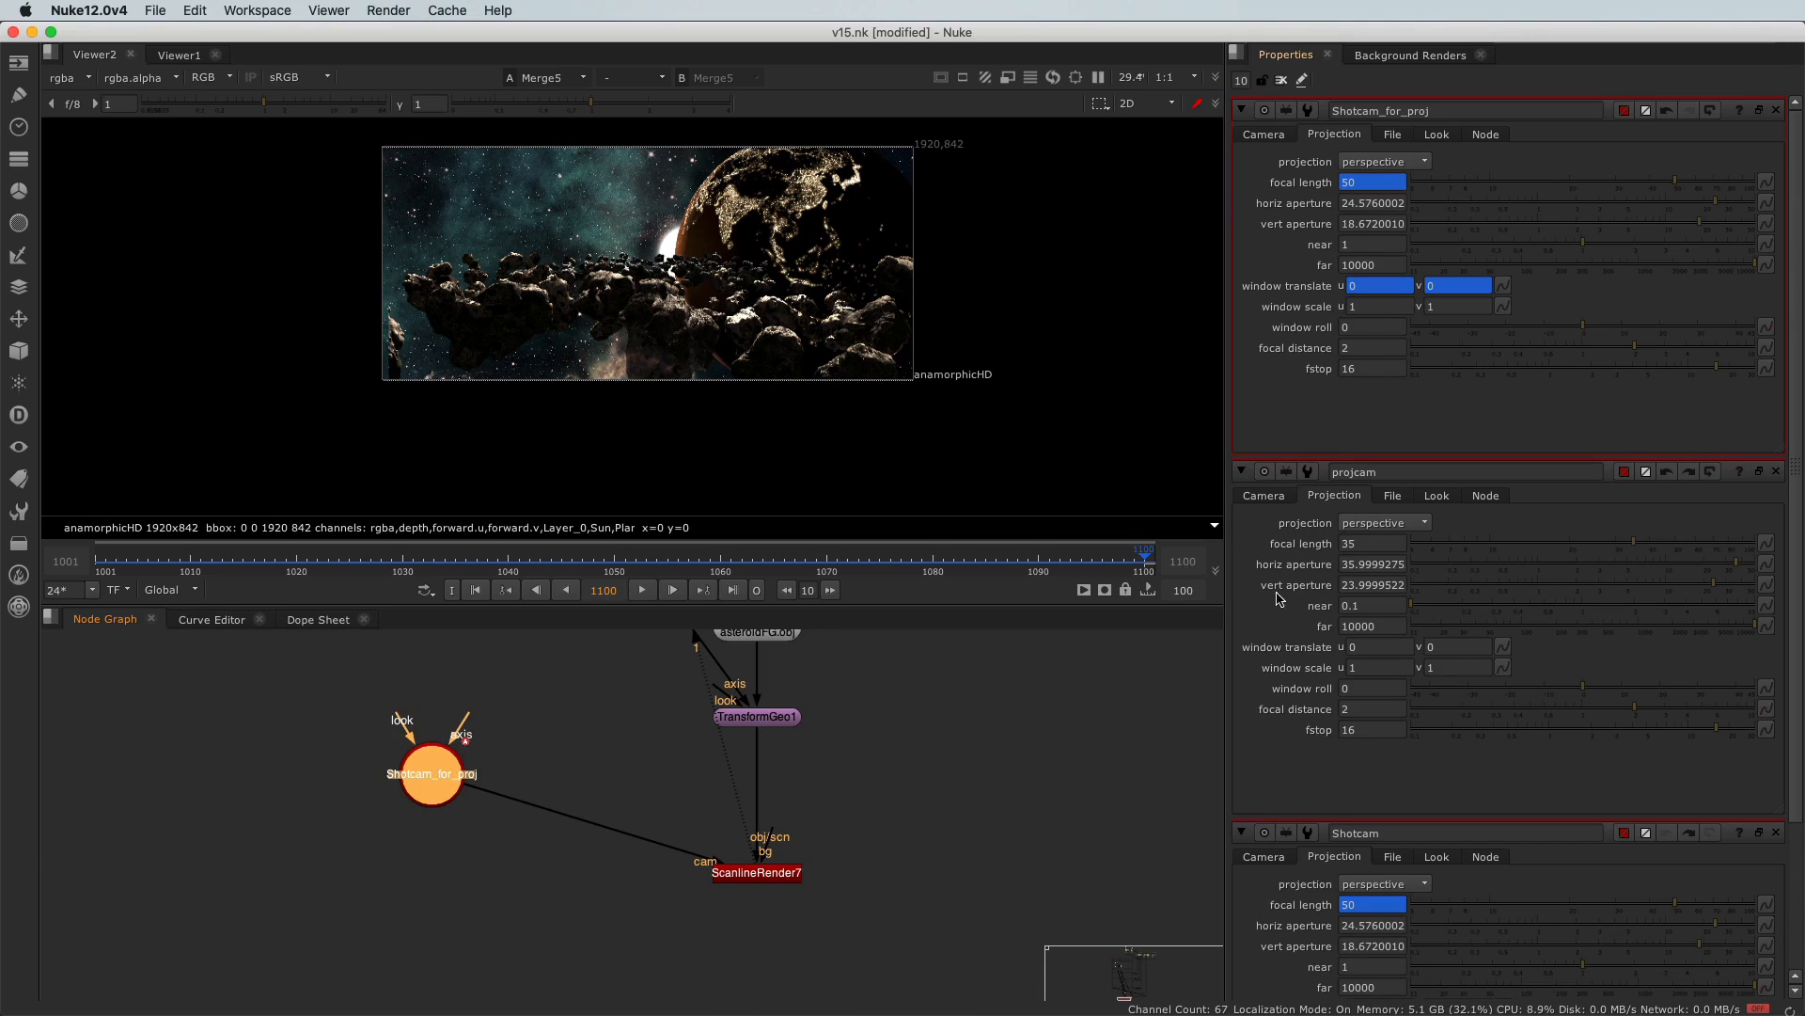
{"action": "scroll", "coordinate": [598, 871], "scroll_direction": "down", "scroll_amount": 4}
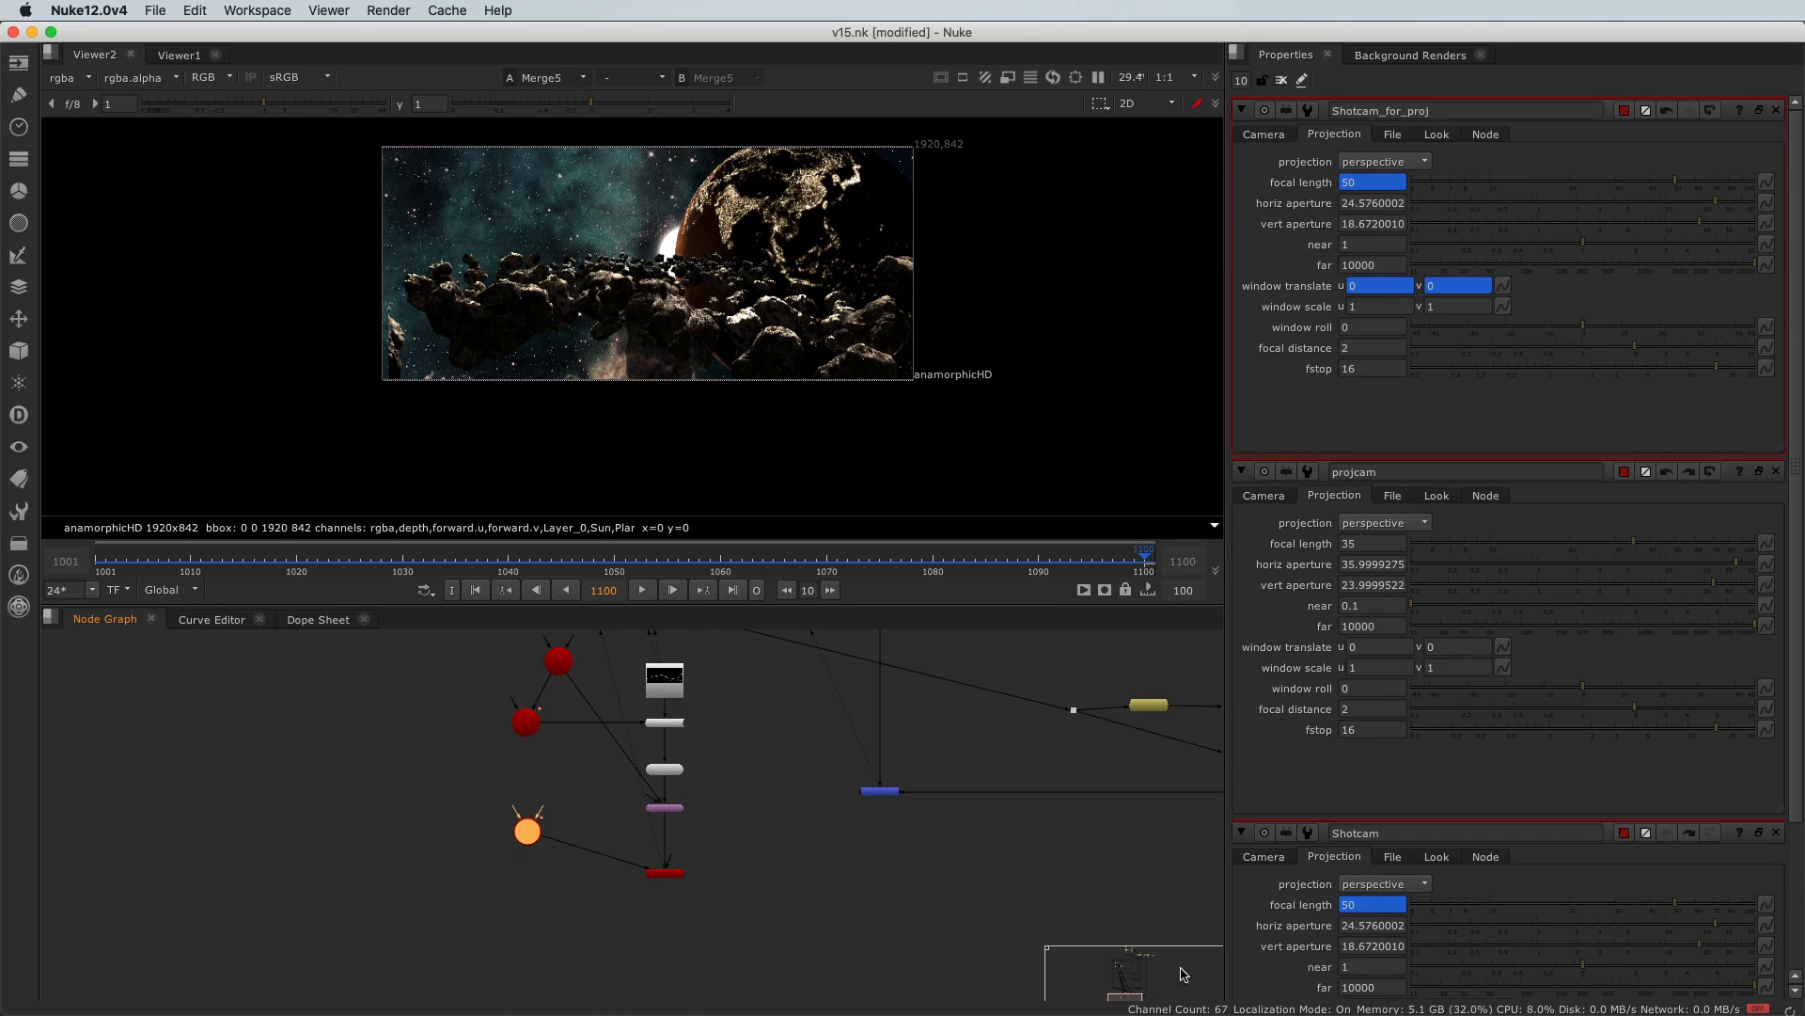
{"action": "scroll", "coordinate": [814, 851], "scroll_direction": "down", "scroll_amount": 2}
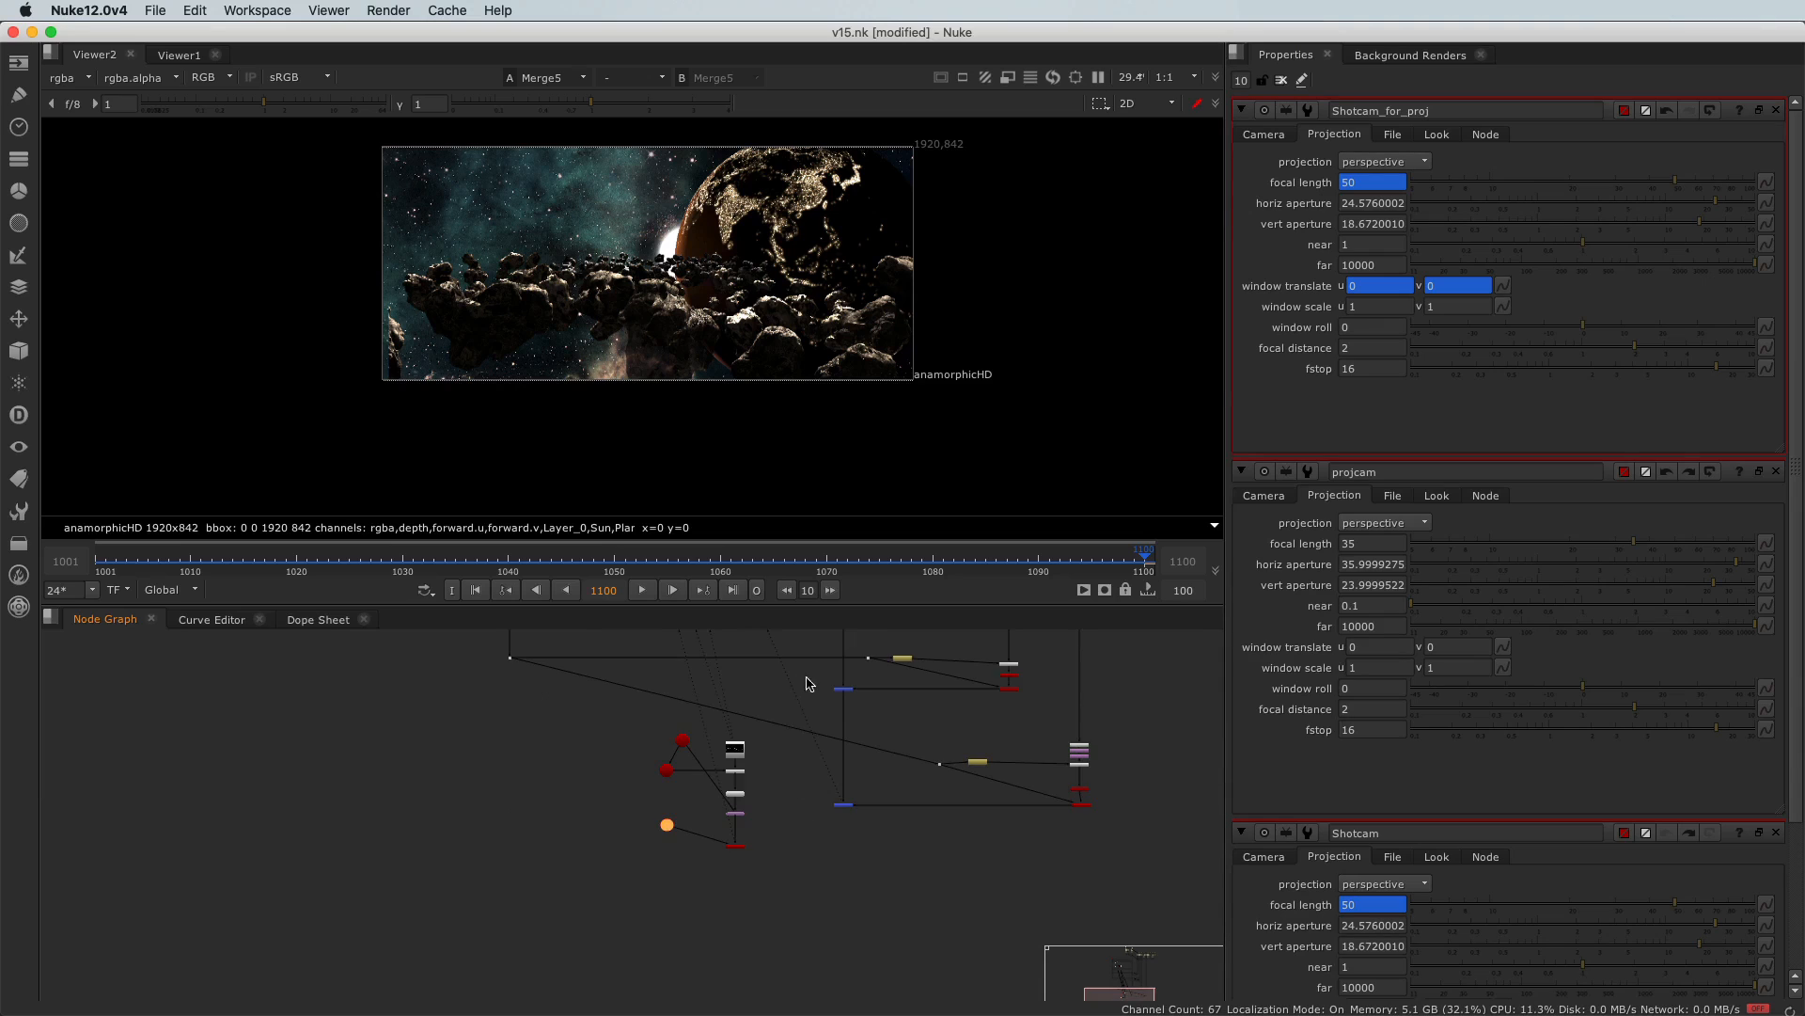
{"action": "scroll", "coordinate": [832, 721], "scroll_direction": "down", "scroll_amount": 2}
{"action": "middle_click_drag", "start_coordinate": [831, 721], "coordinate": [817, 818]}
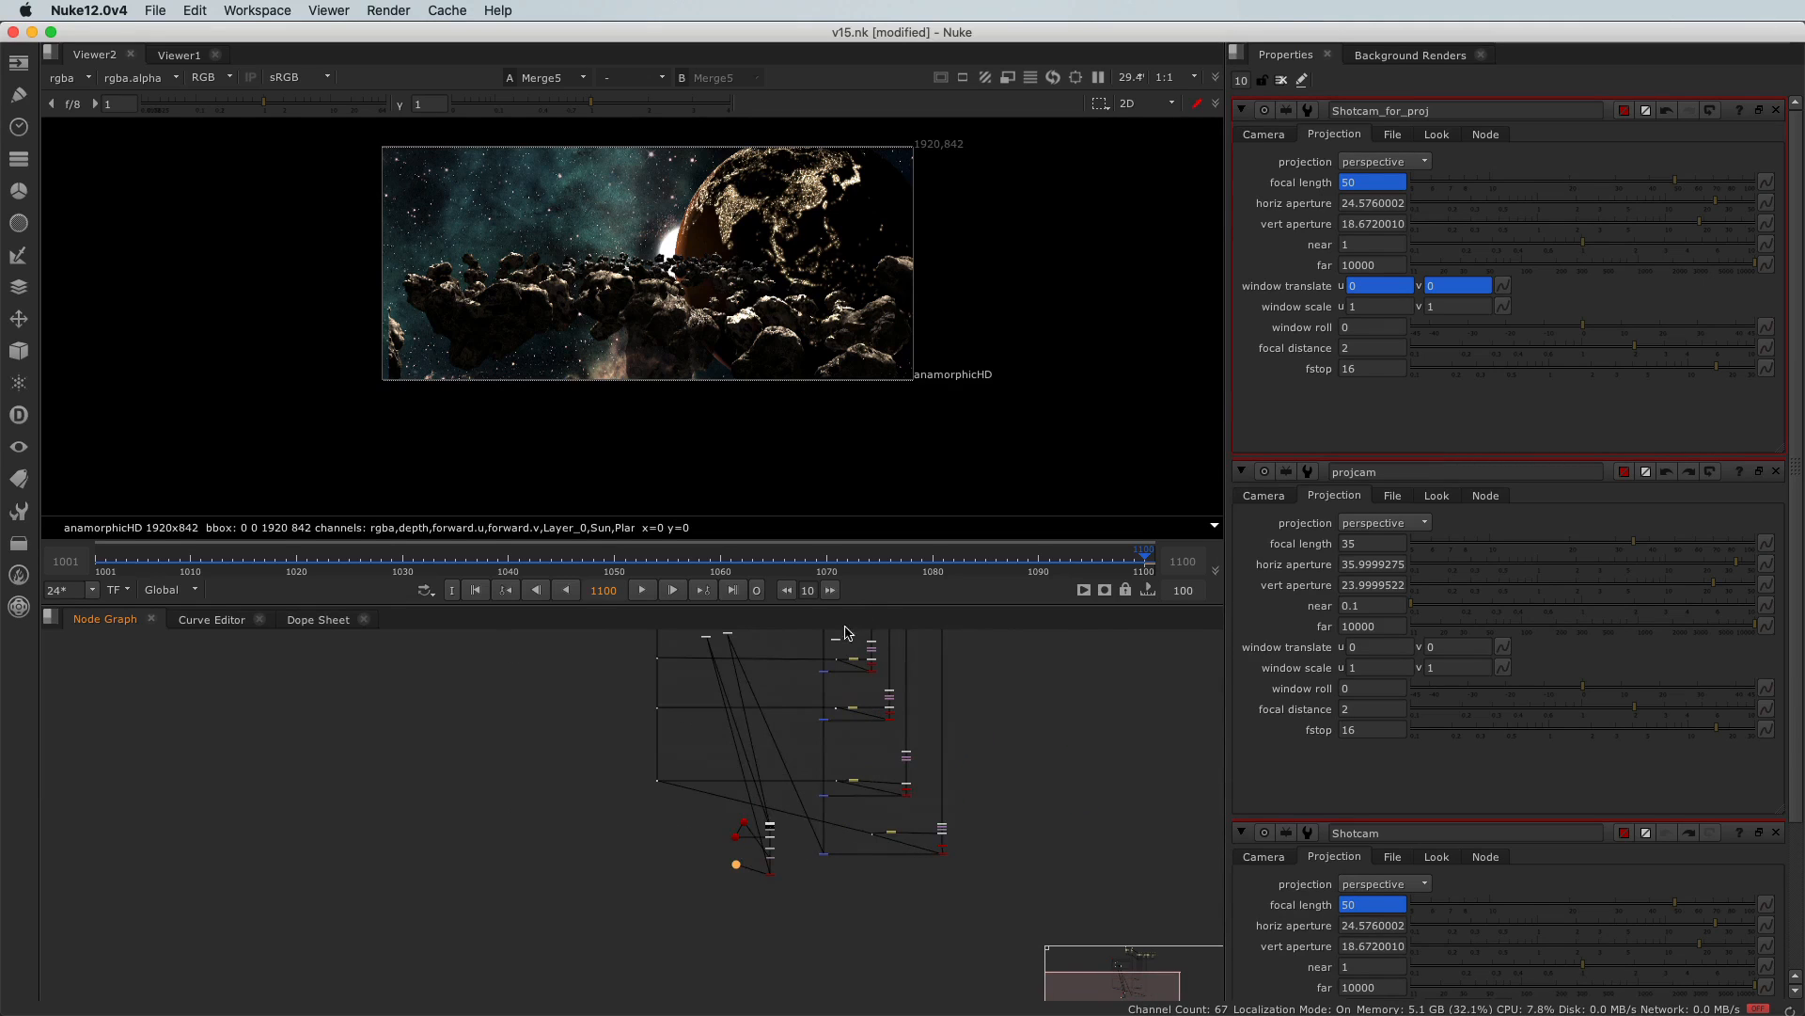
{"action": "scroll", "coordinate": [747, 846], "scroll_direction": "up", "scroll_amount": 6}
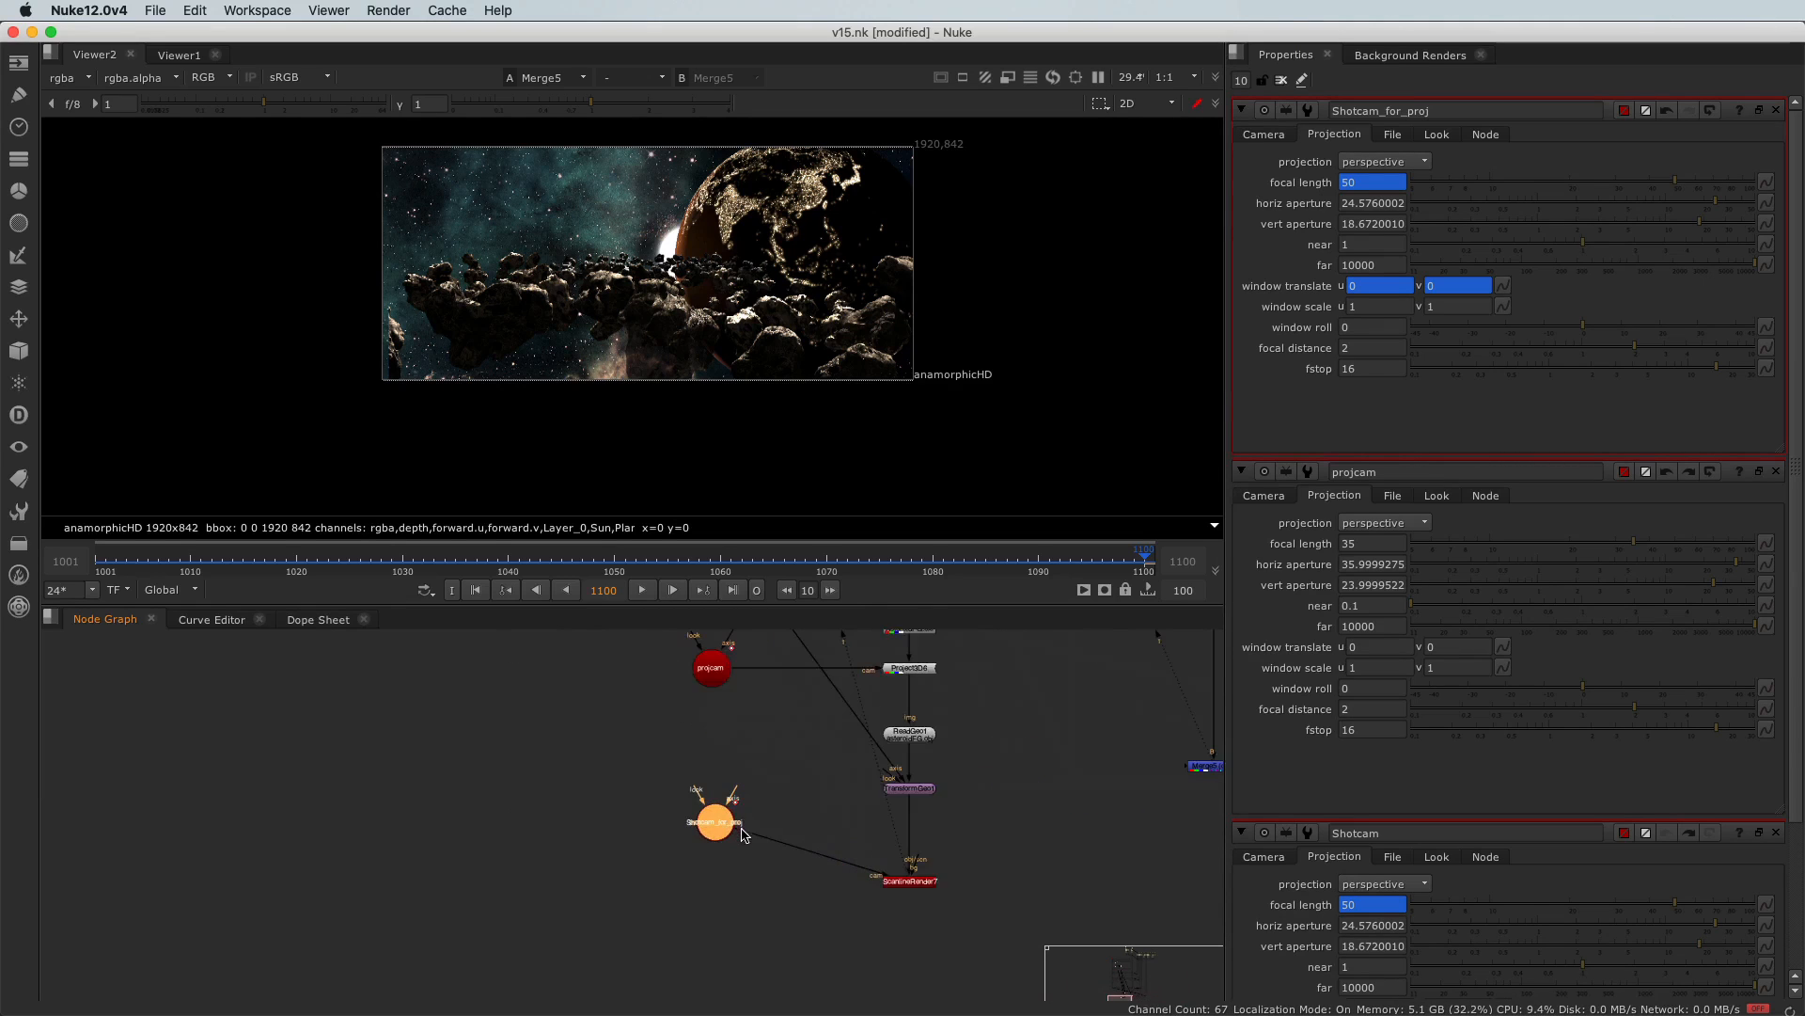
{"action": "scroll", "coordinate": [752, 842], "scroll_direction": "up", "scroll_amount": 2}
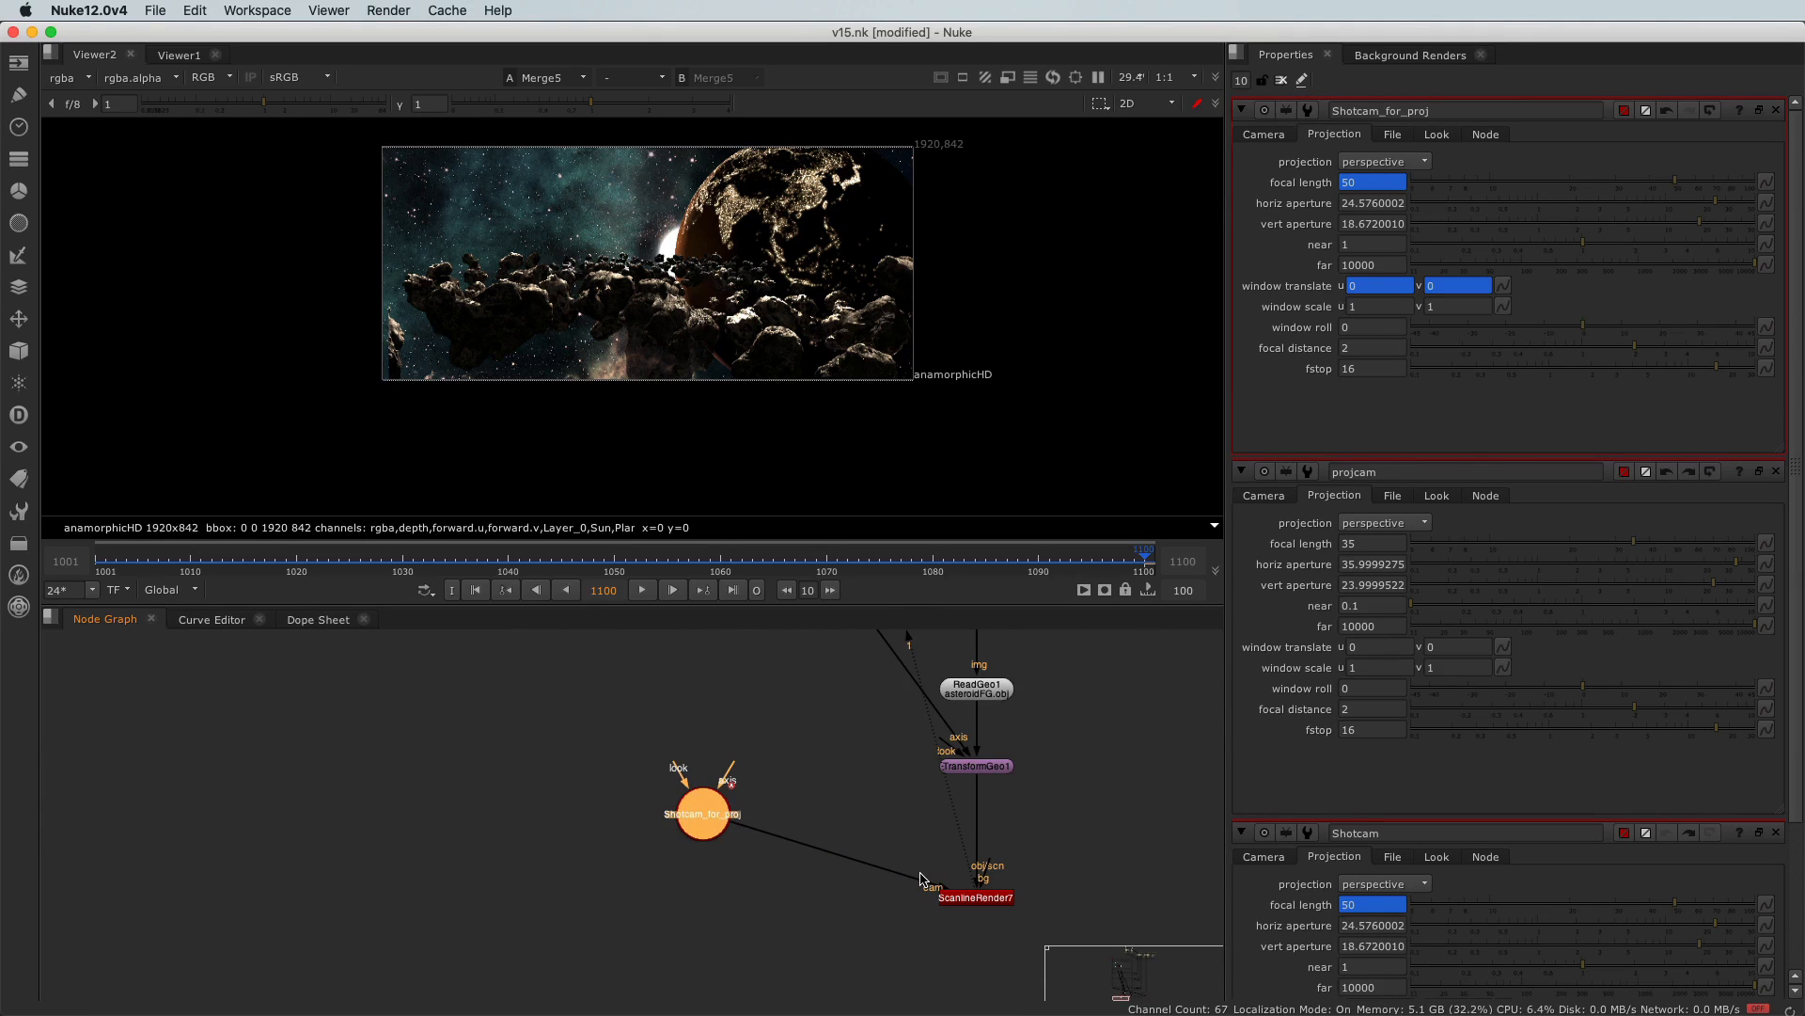
{"action": "left_click", "coordinate": [1776, 832]}
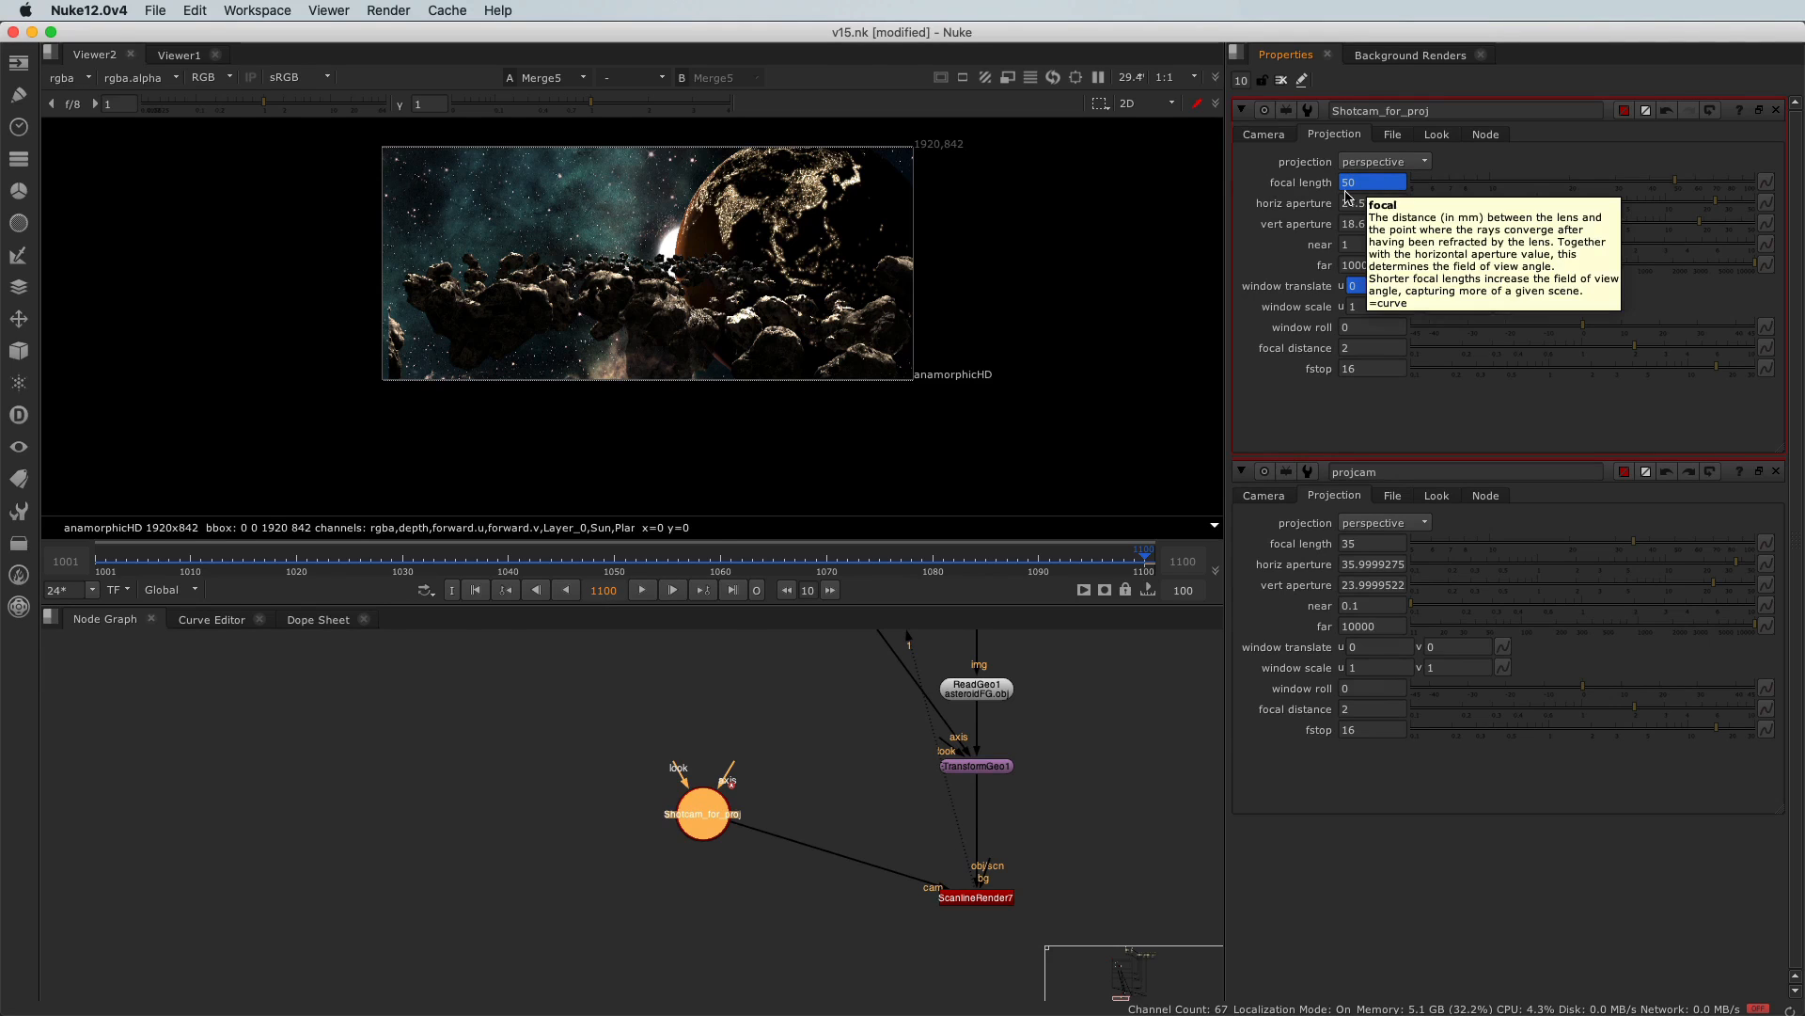
Scrub the timeline and inspect the keyframes of Shotcam_for_proj and projcam in the Curve Editor and Dope Sheet
{"action": "left_click_drag", "start_coordinate": [1127, 564], "coordinate": [829, 583]}
{"action": "left_click_drag", "start_coordinate": [698, 551], "coordinate": [1133, 559]}
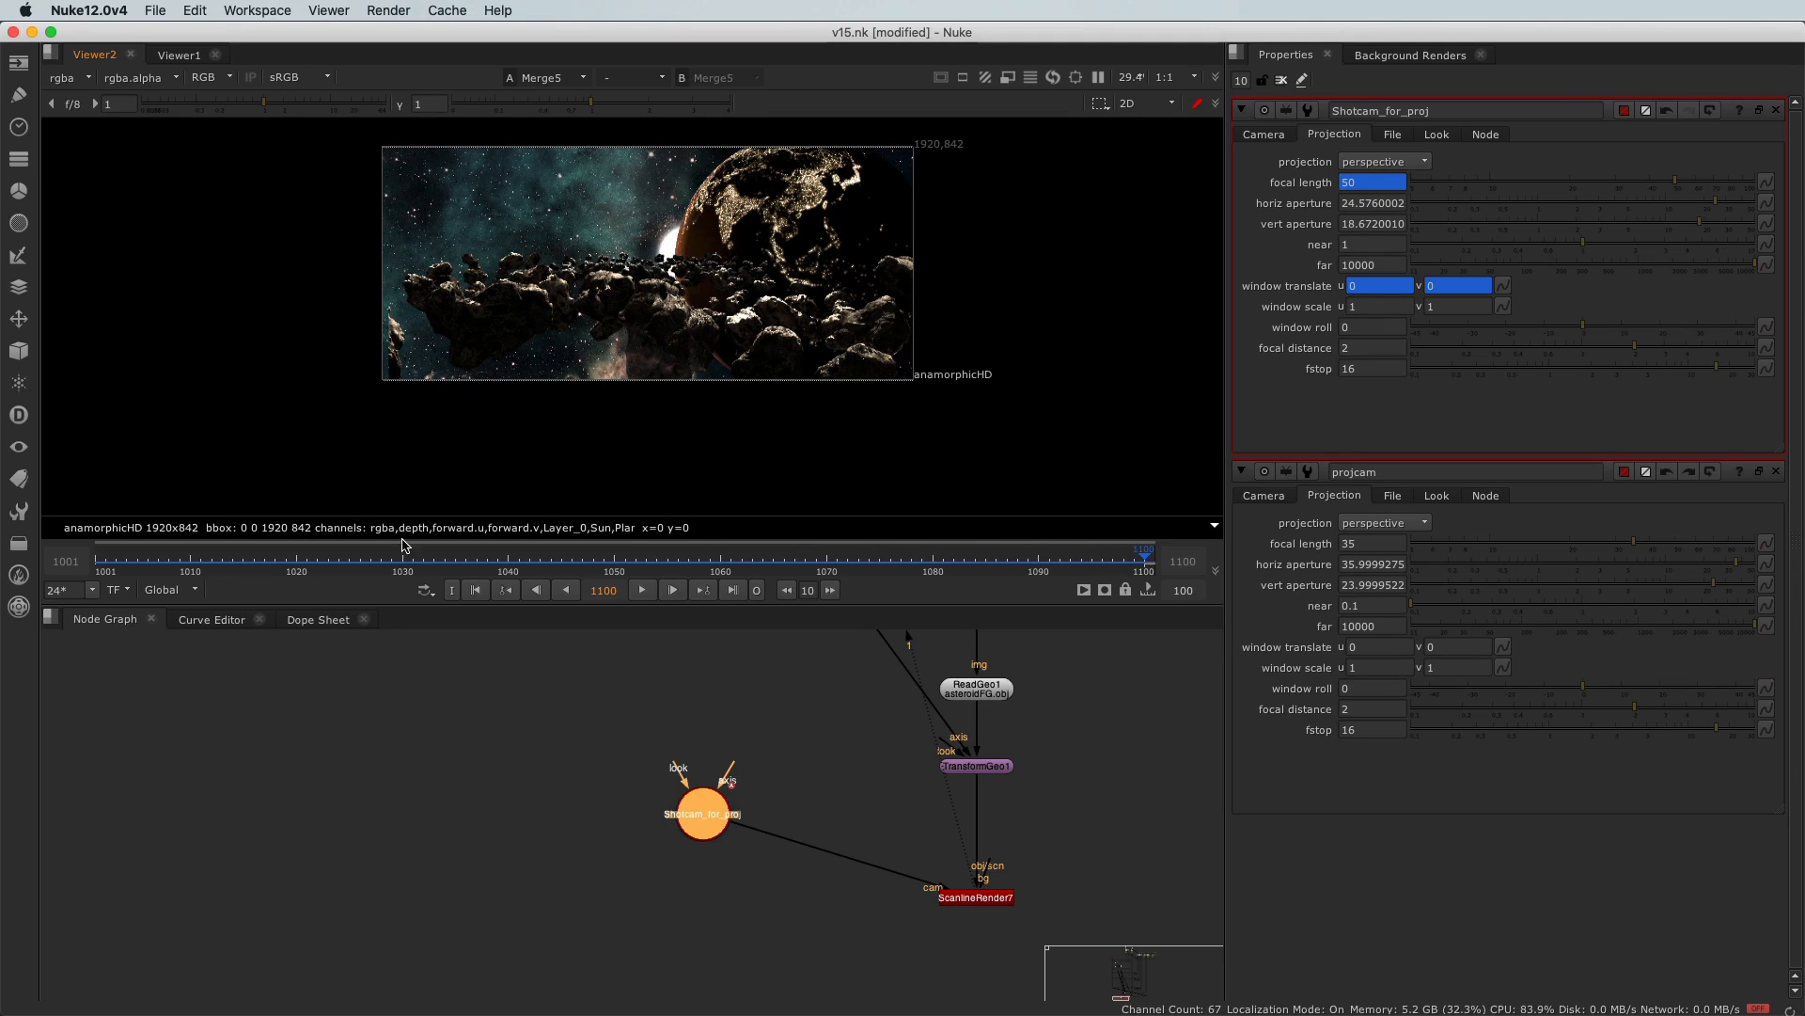
{"action": "left_click", "coordinate": [212, 619]}
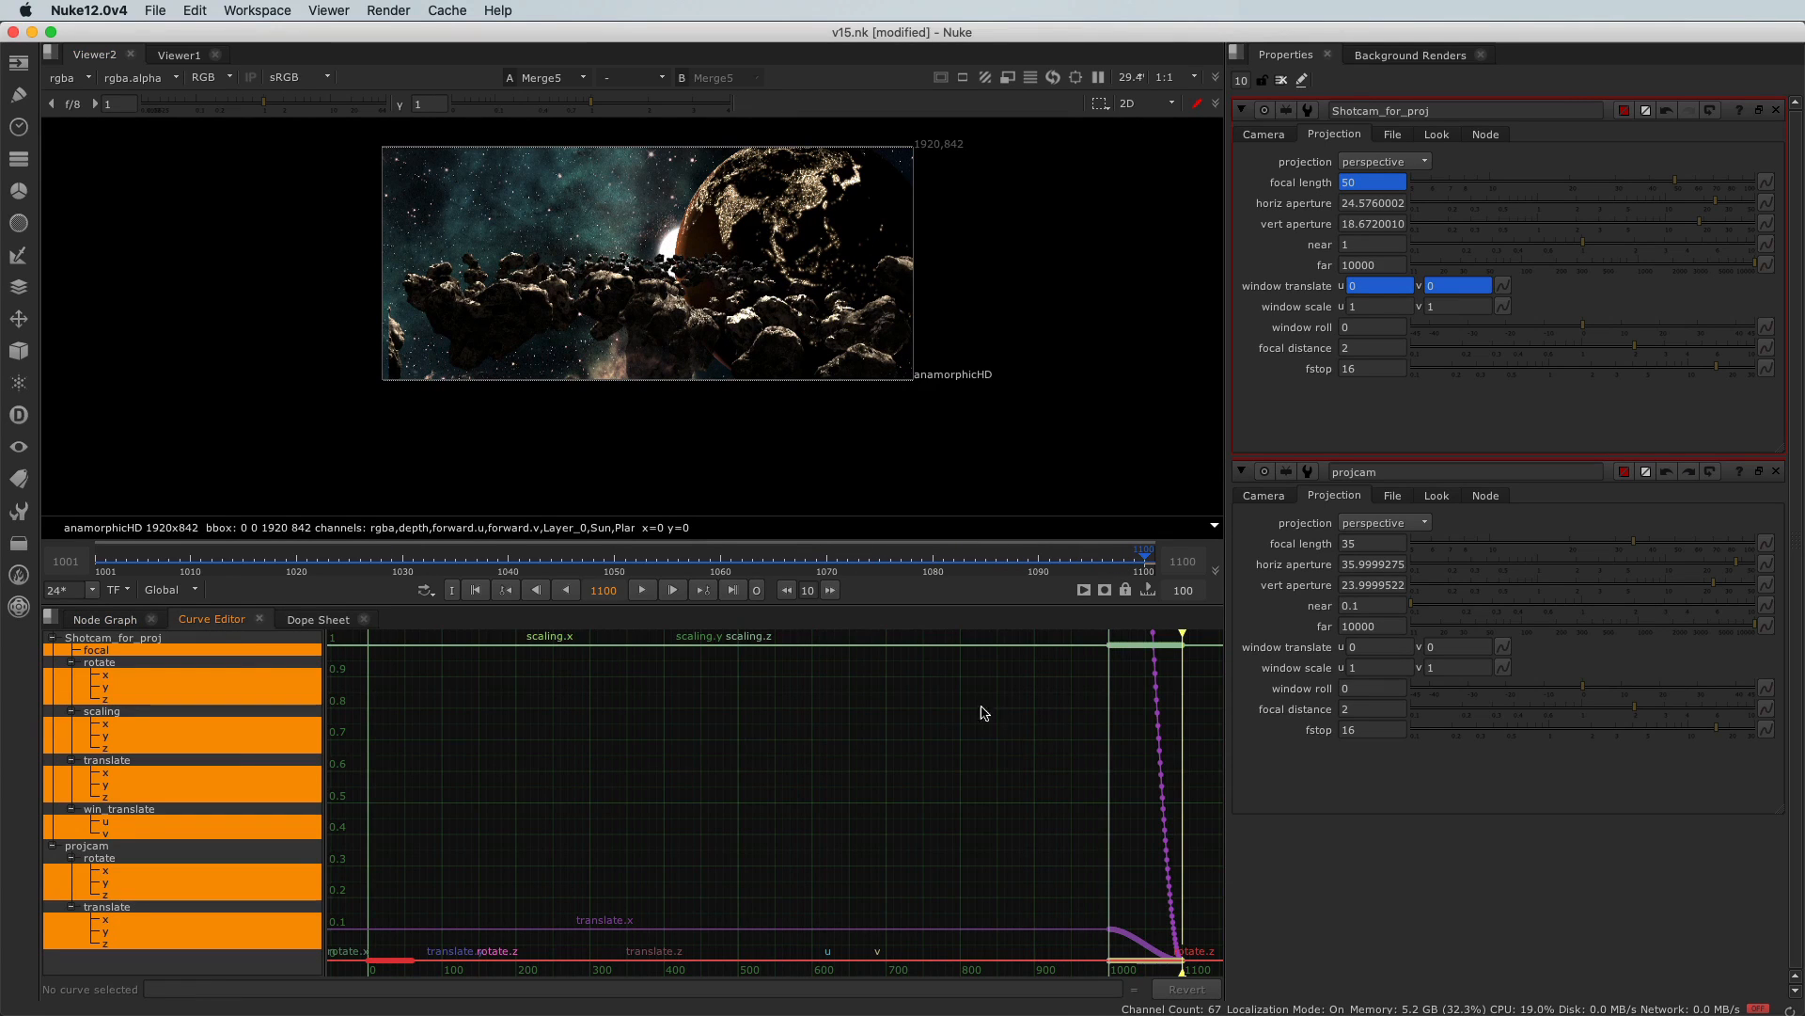
{"action": "left_click", "coordinate": [325, 623]}
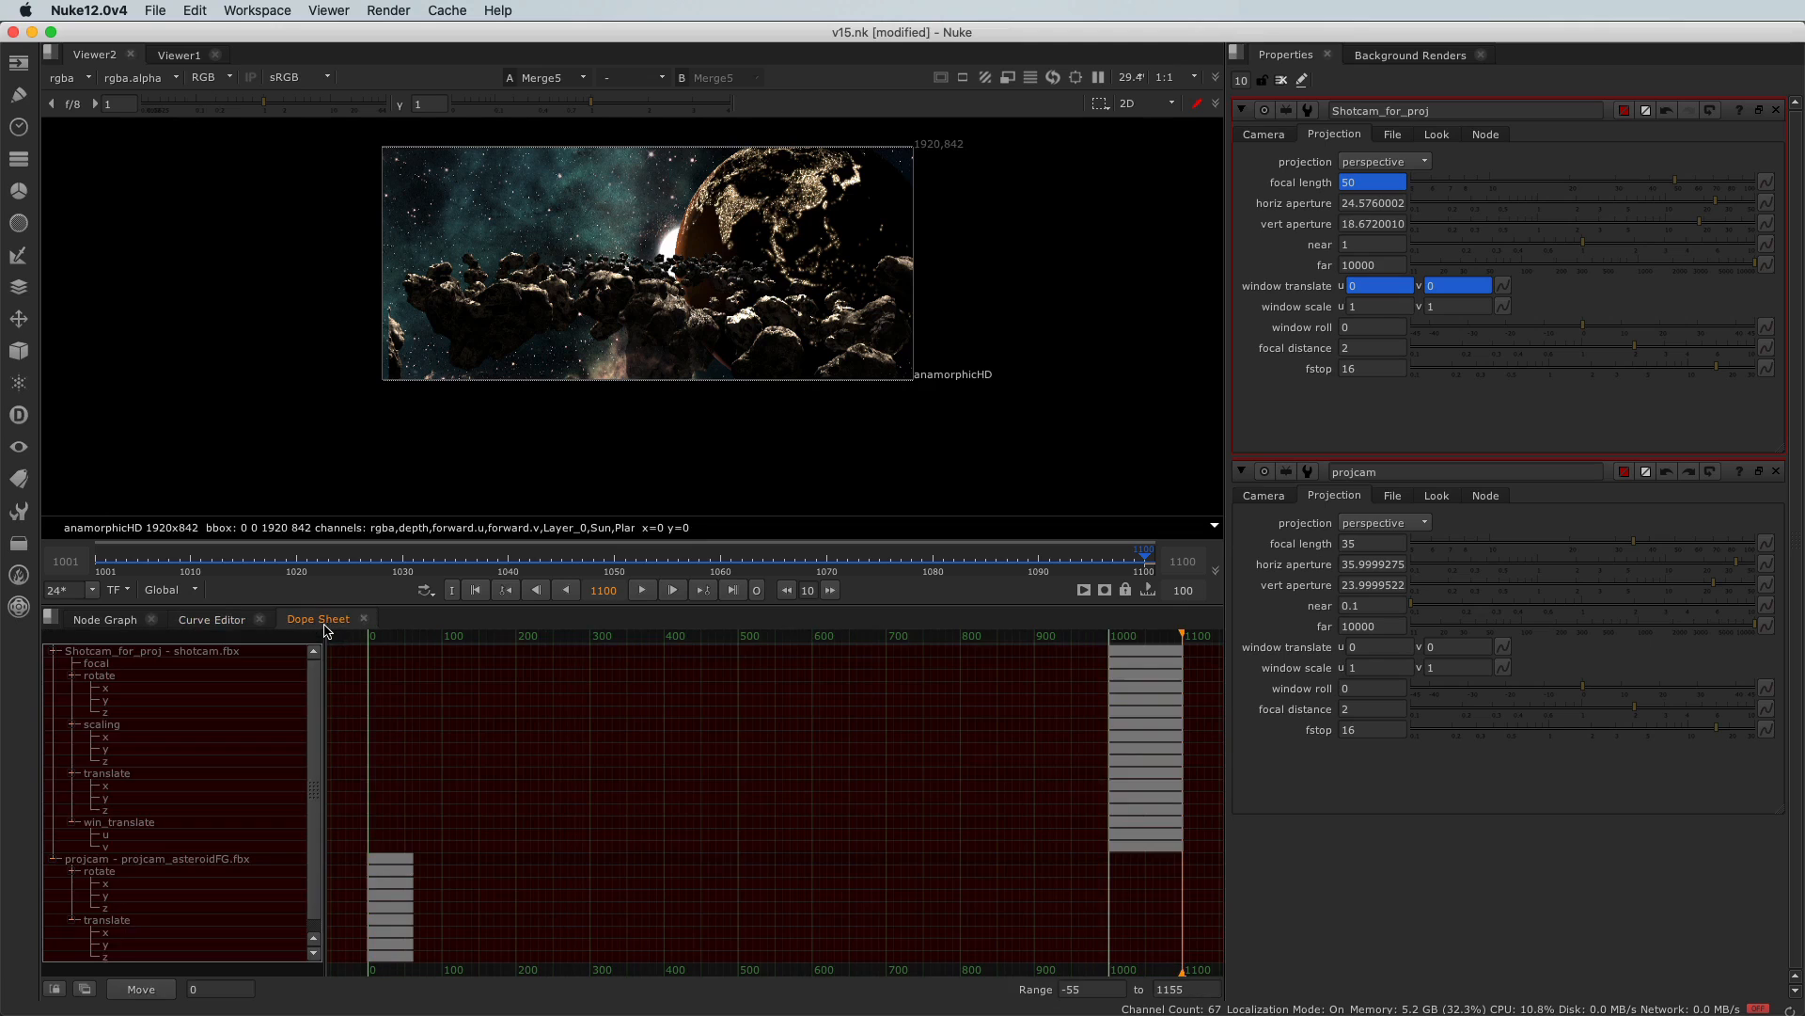
{"action": "left_click", "coordinate": [105, 620]}
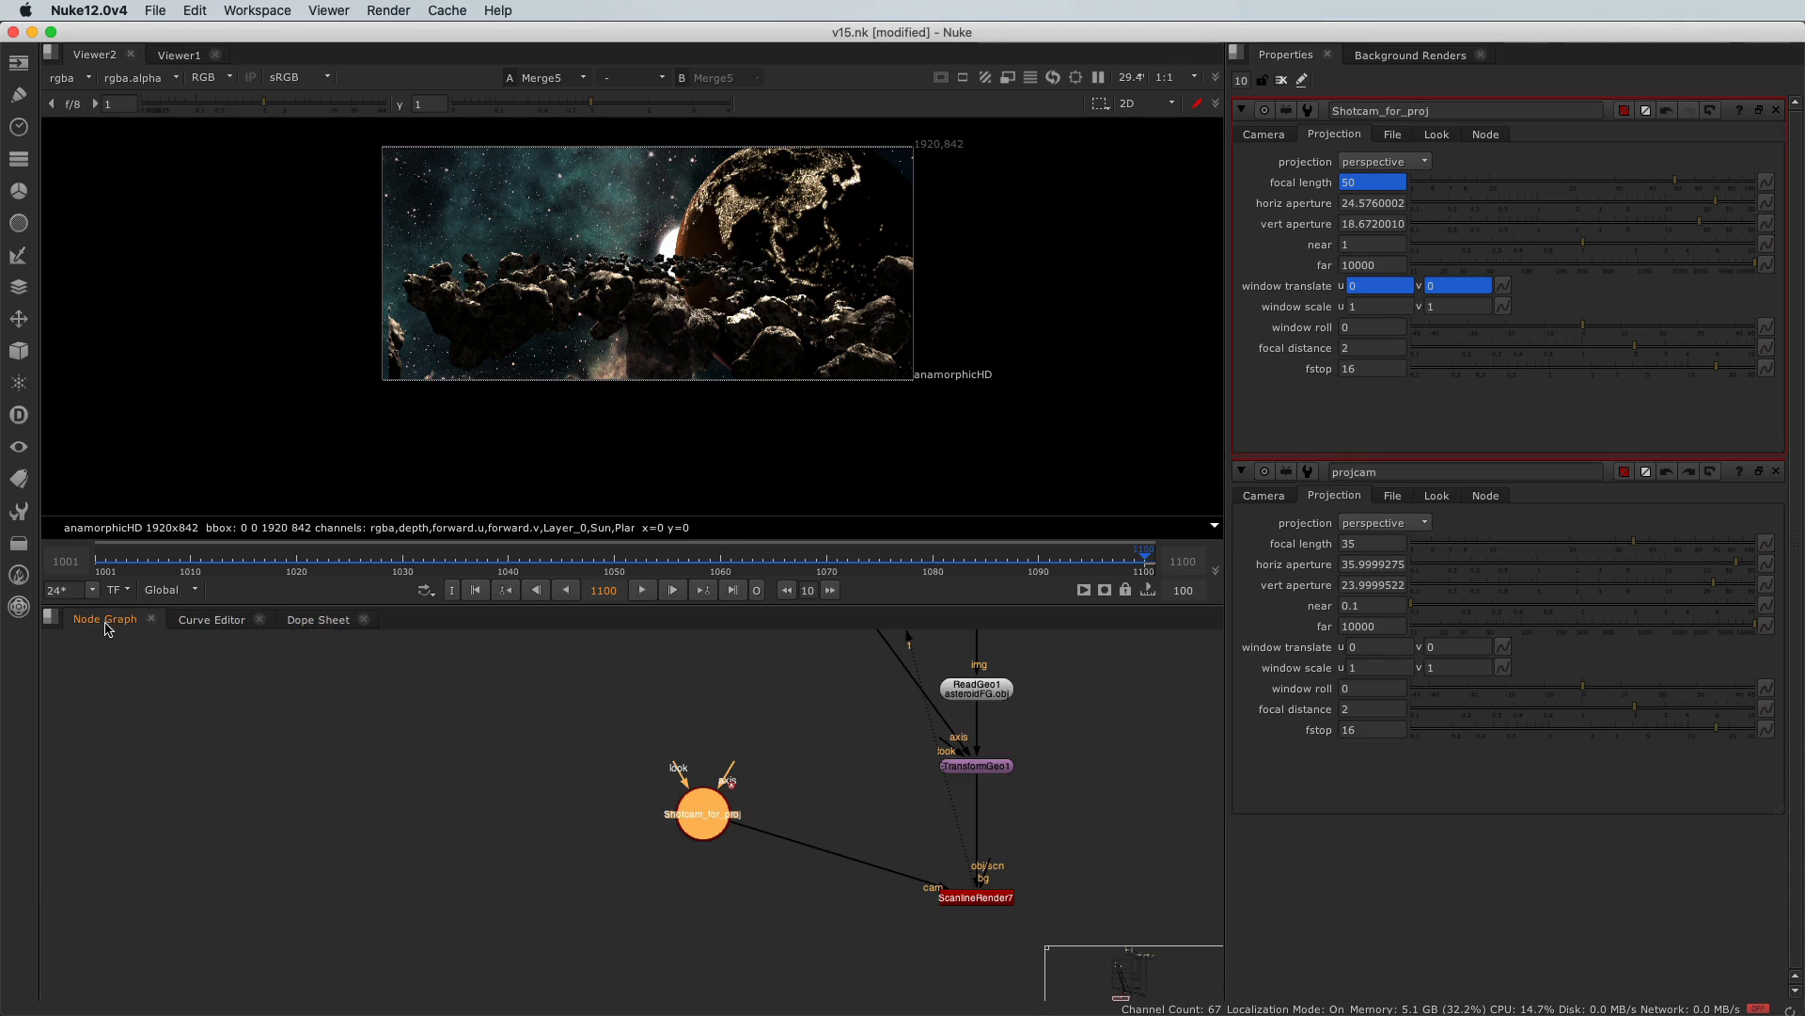
Remove the animation from Shotcam_for_proj's focal length and set the focal length to 35
{"action": "right_click", "coordinate": [1389, 184]}
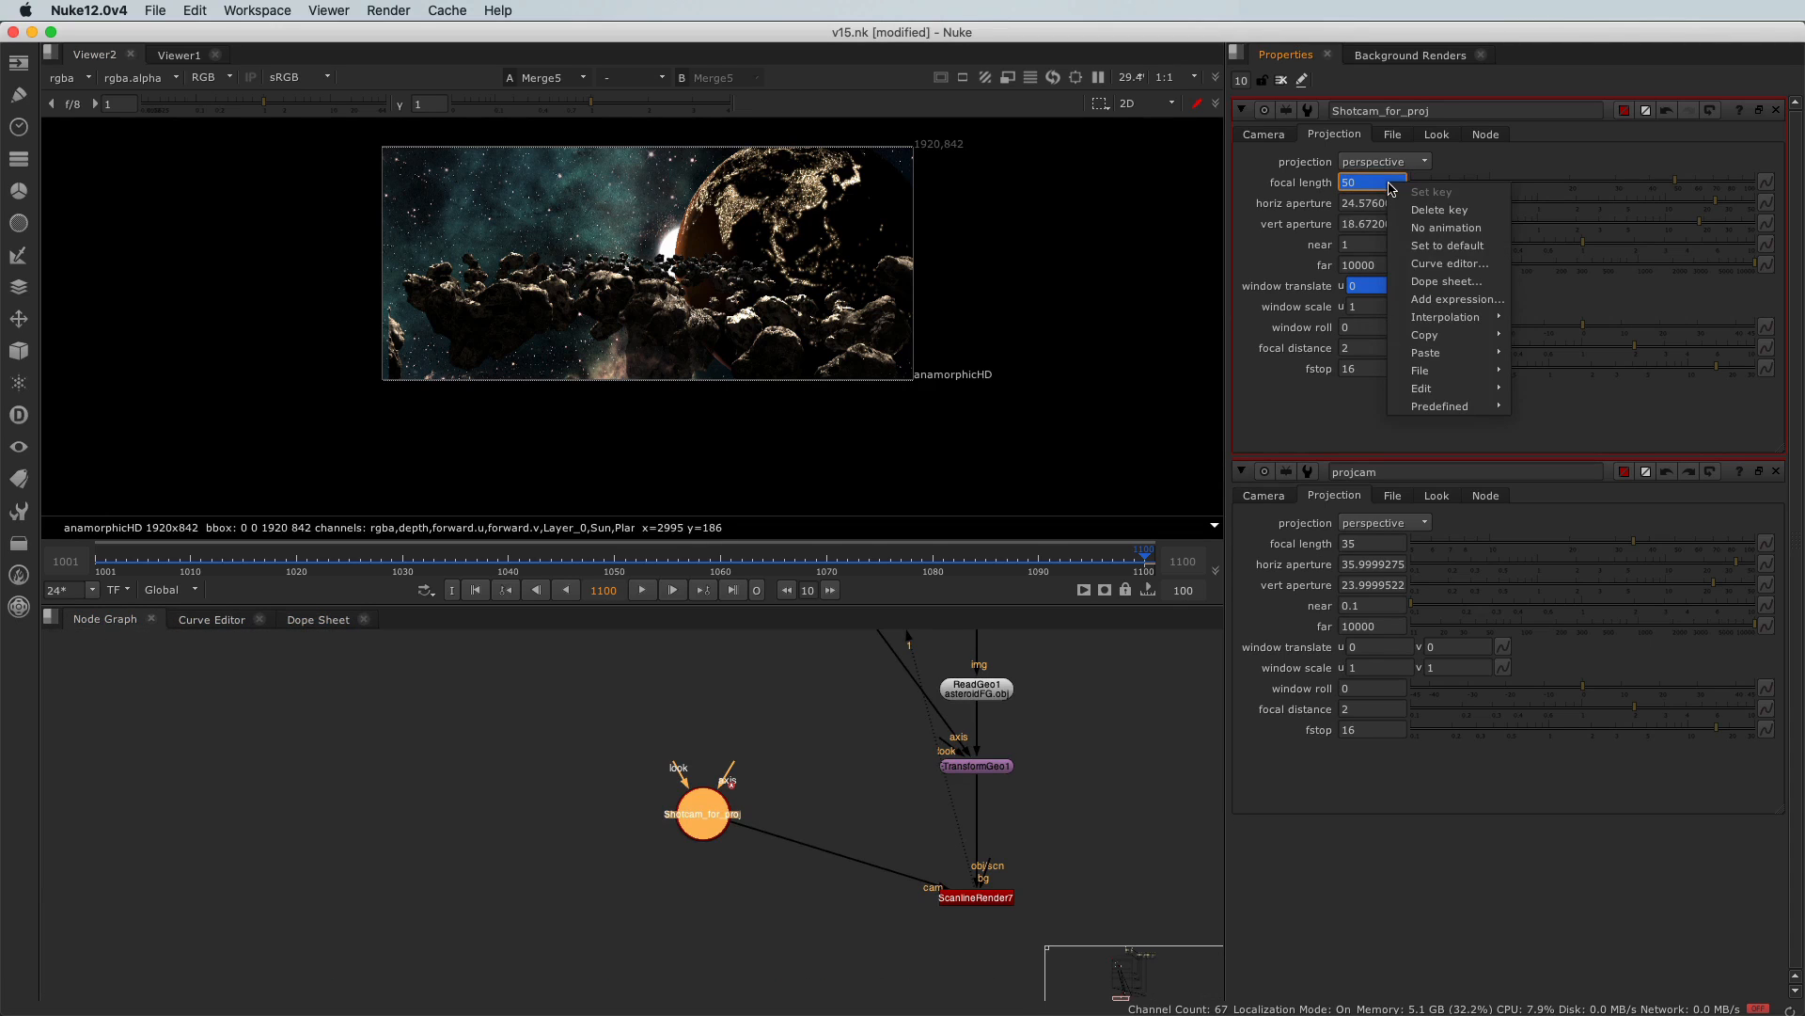
{"action": "left_click", "coordinate": [1464, 230]}
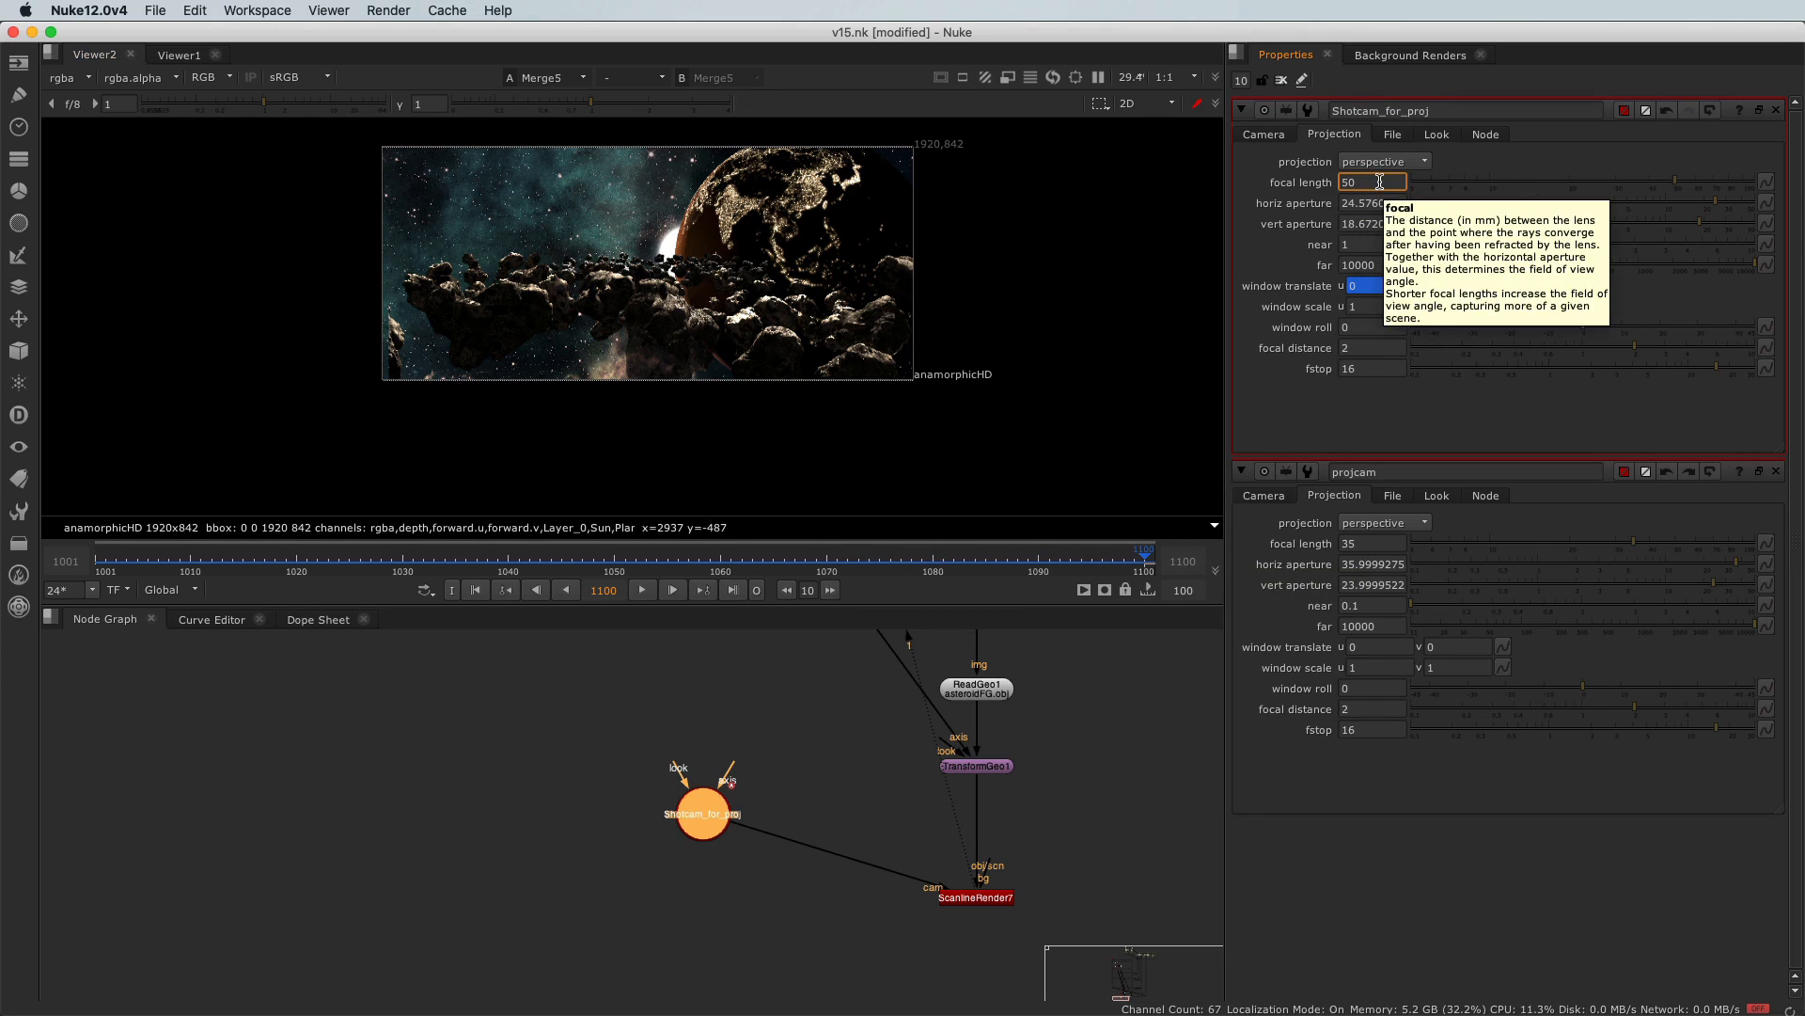
{"action": "left_click", "coordinate": [1265, 134]}
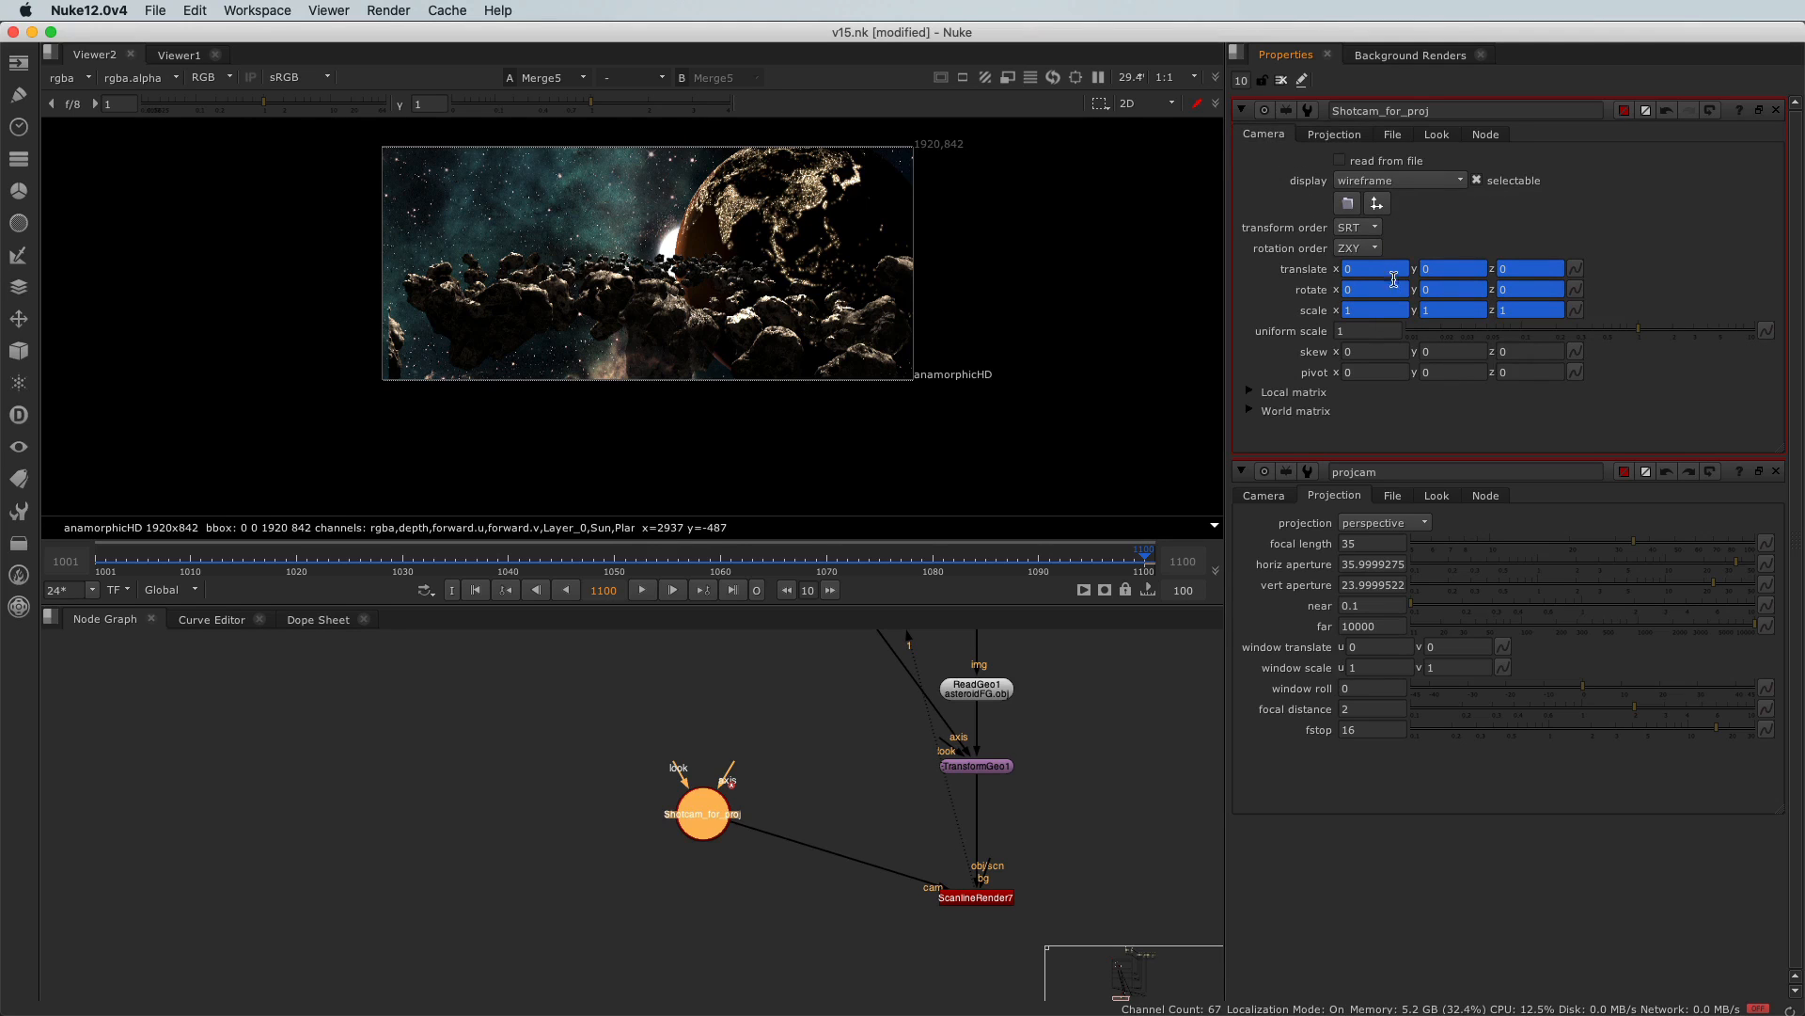
{"action": "left_click", "coordinate": [1326, 135]}
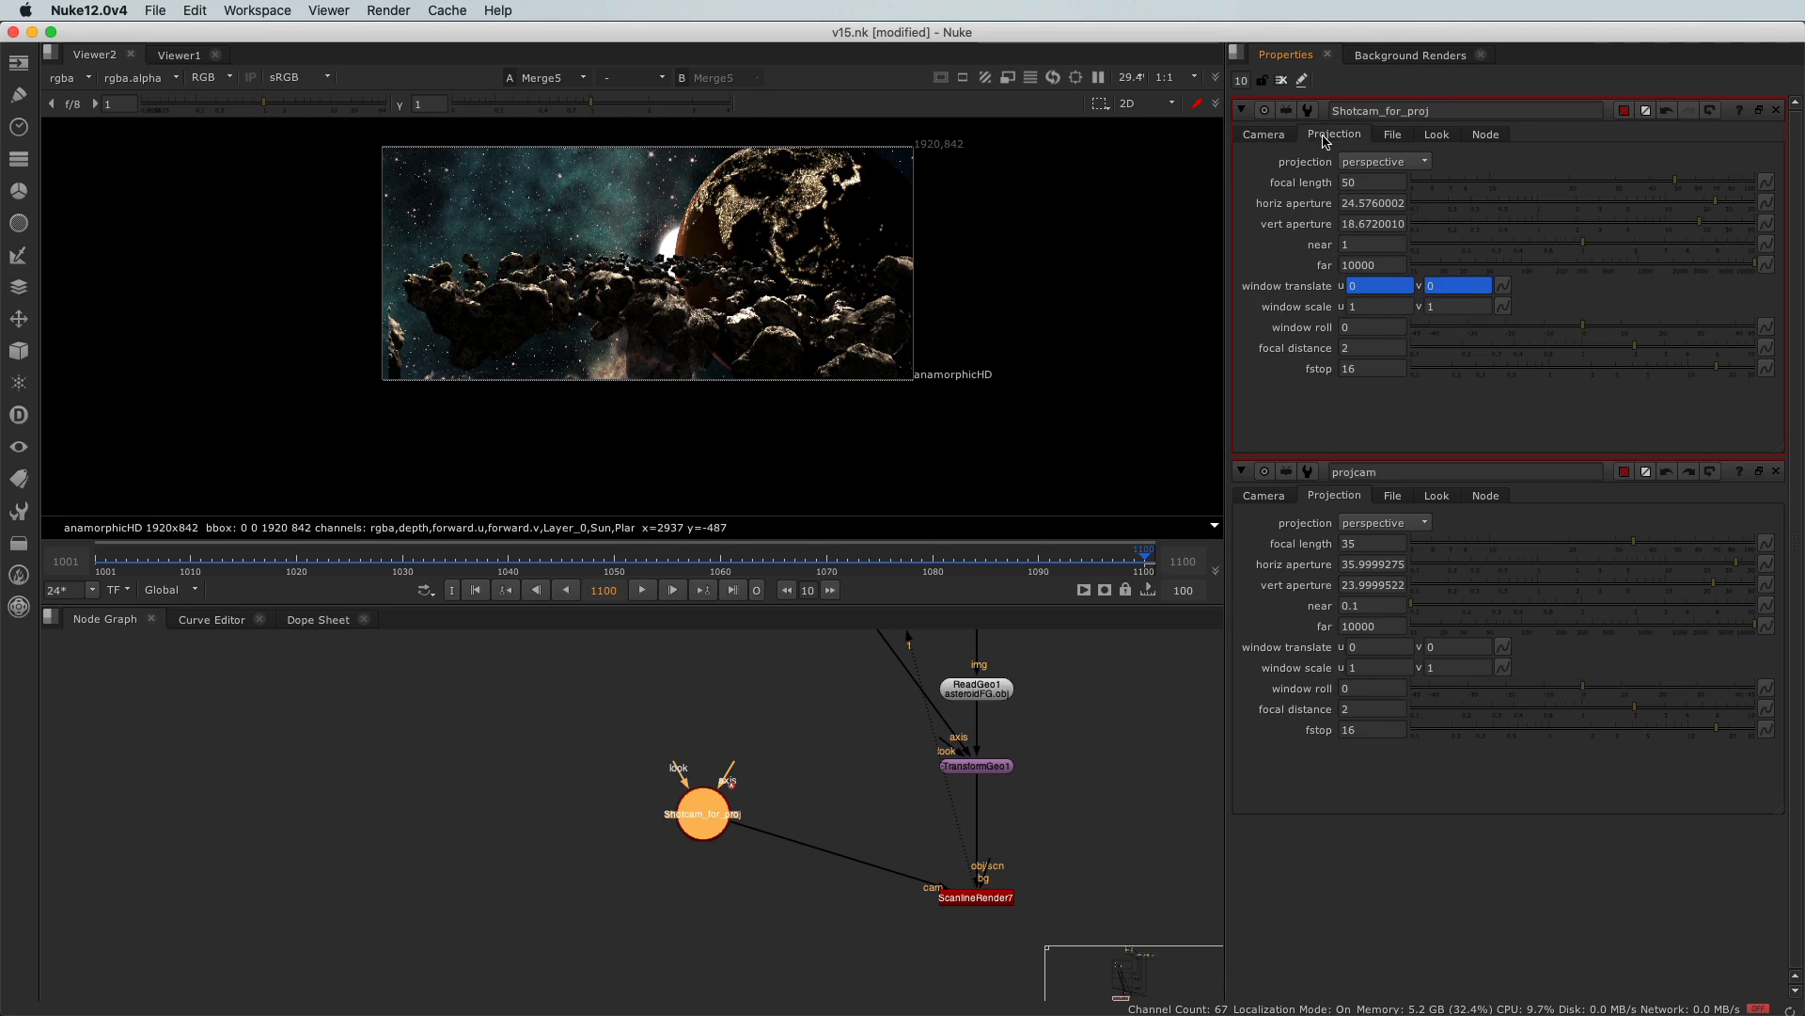
{"action": "left_click", "coordinate": [1341, 182]}
{"action": "key", "text": "Return"}
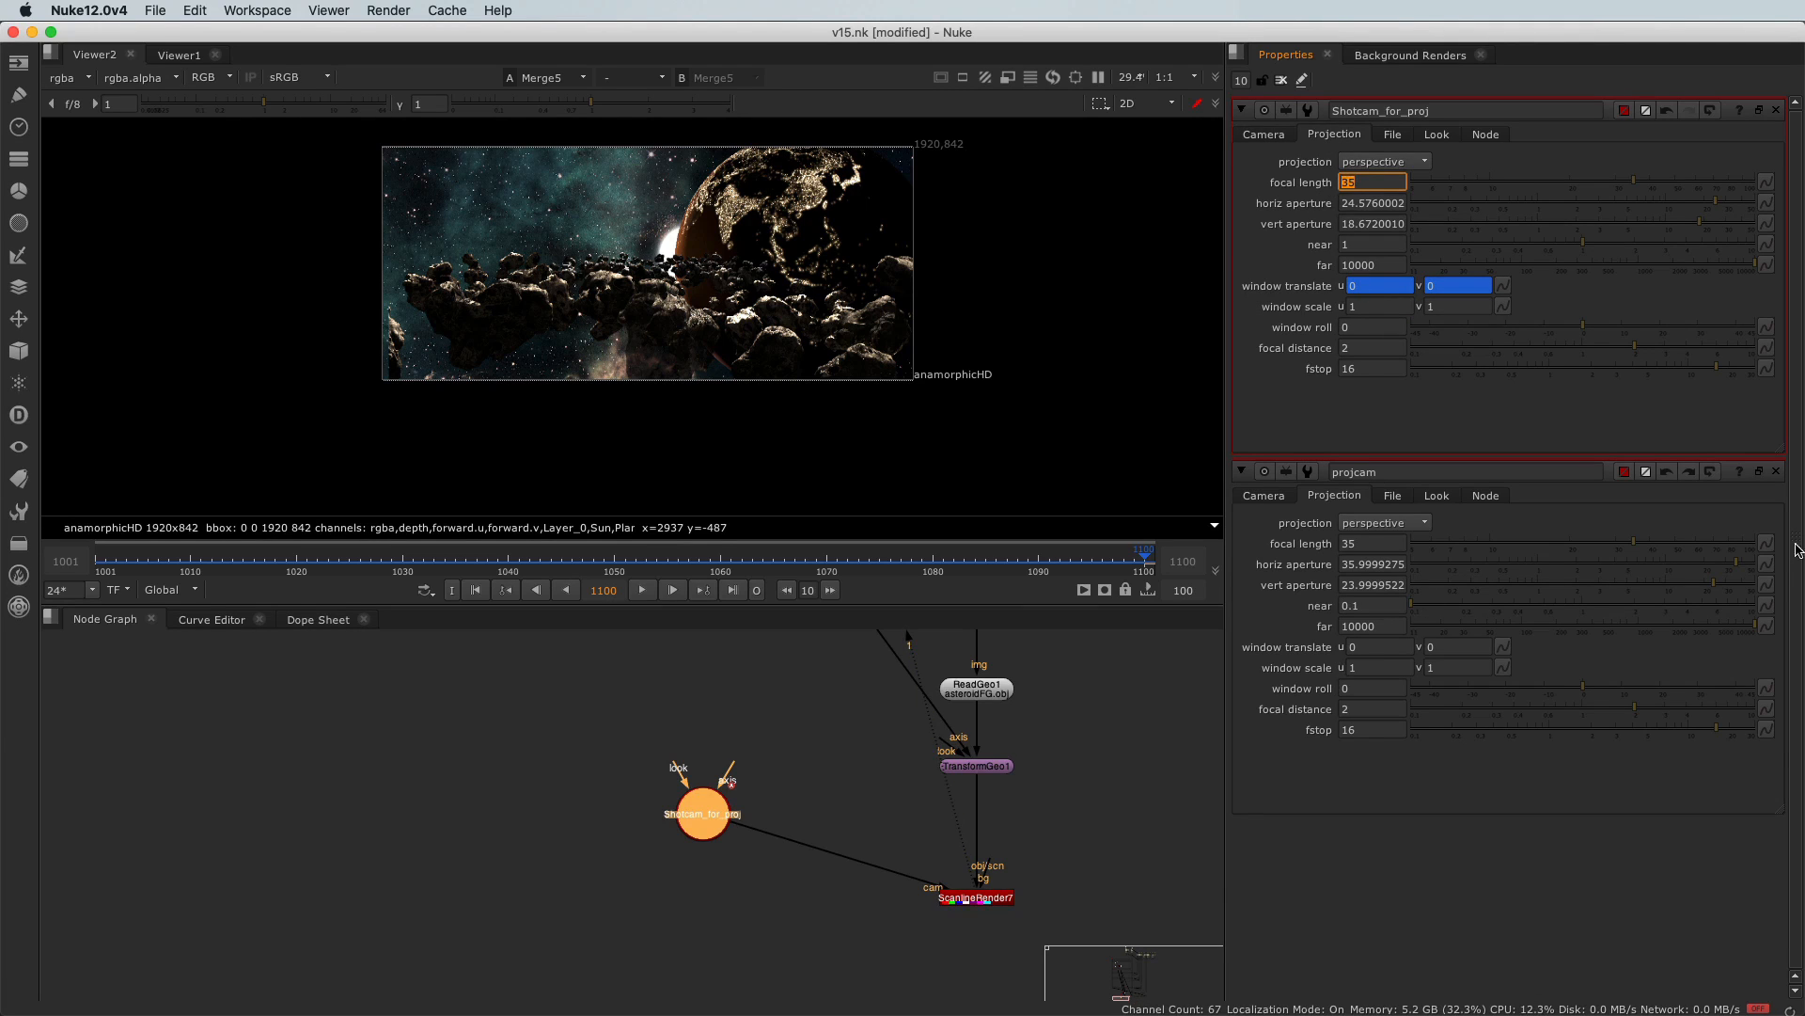
Copy projcam's horizontal and vertical aperture values onto Shotcam_for_proj, and view the output of ScanlineRender7
{"action": "left_click_drag", "start_coordinate": [1767, 565], "coordinate": [1771, 203]}
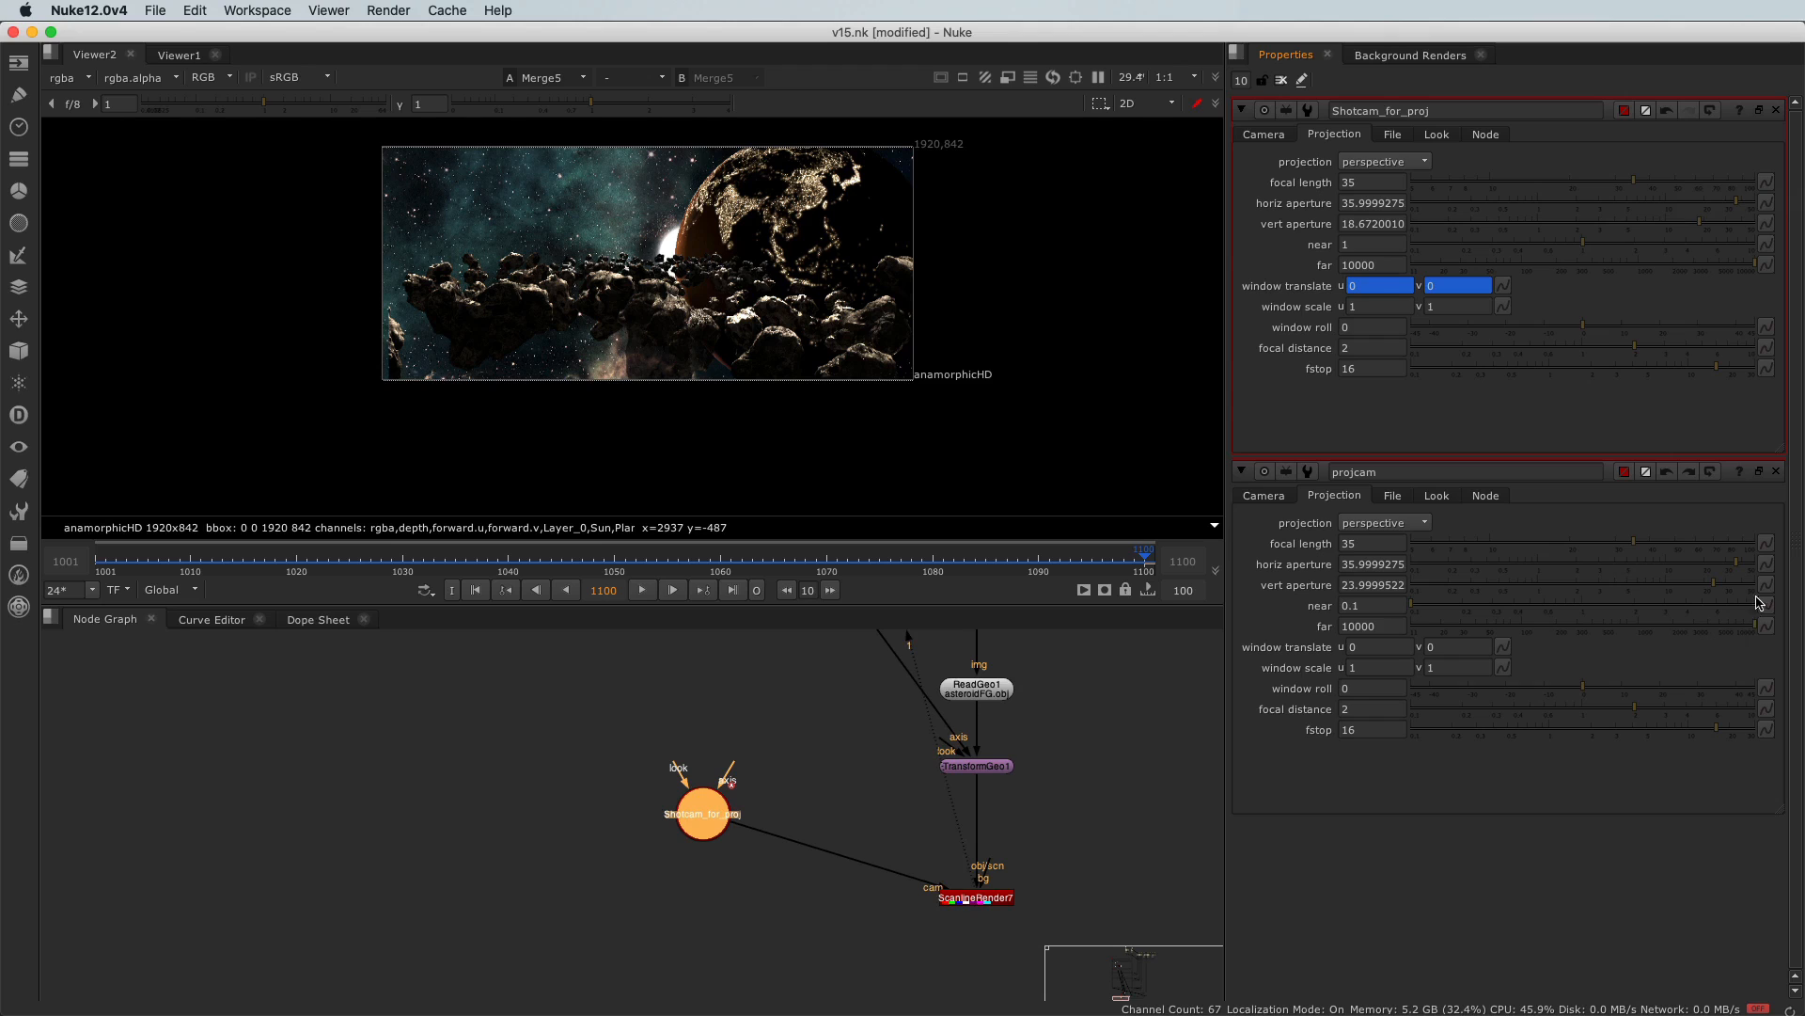
{"action": "left_click_drag", "start_coordinate": [1767, 585], "coordinate": [1768, 227]}
{"action": "left_click", "coordinate": [956, 900]}
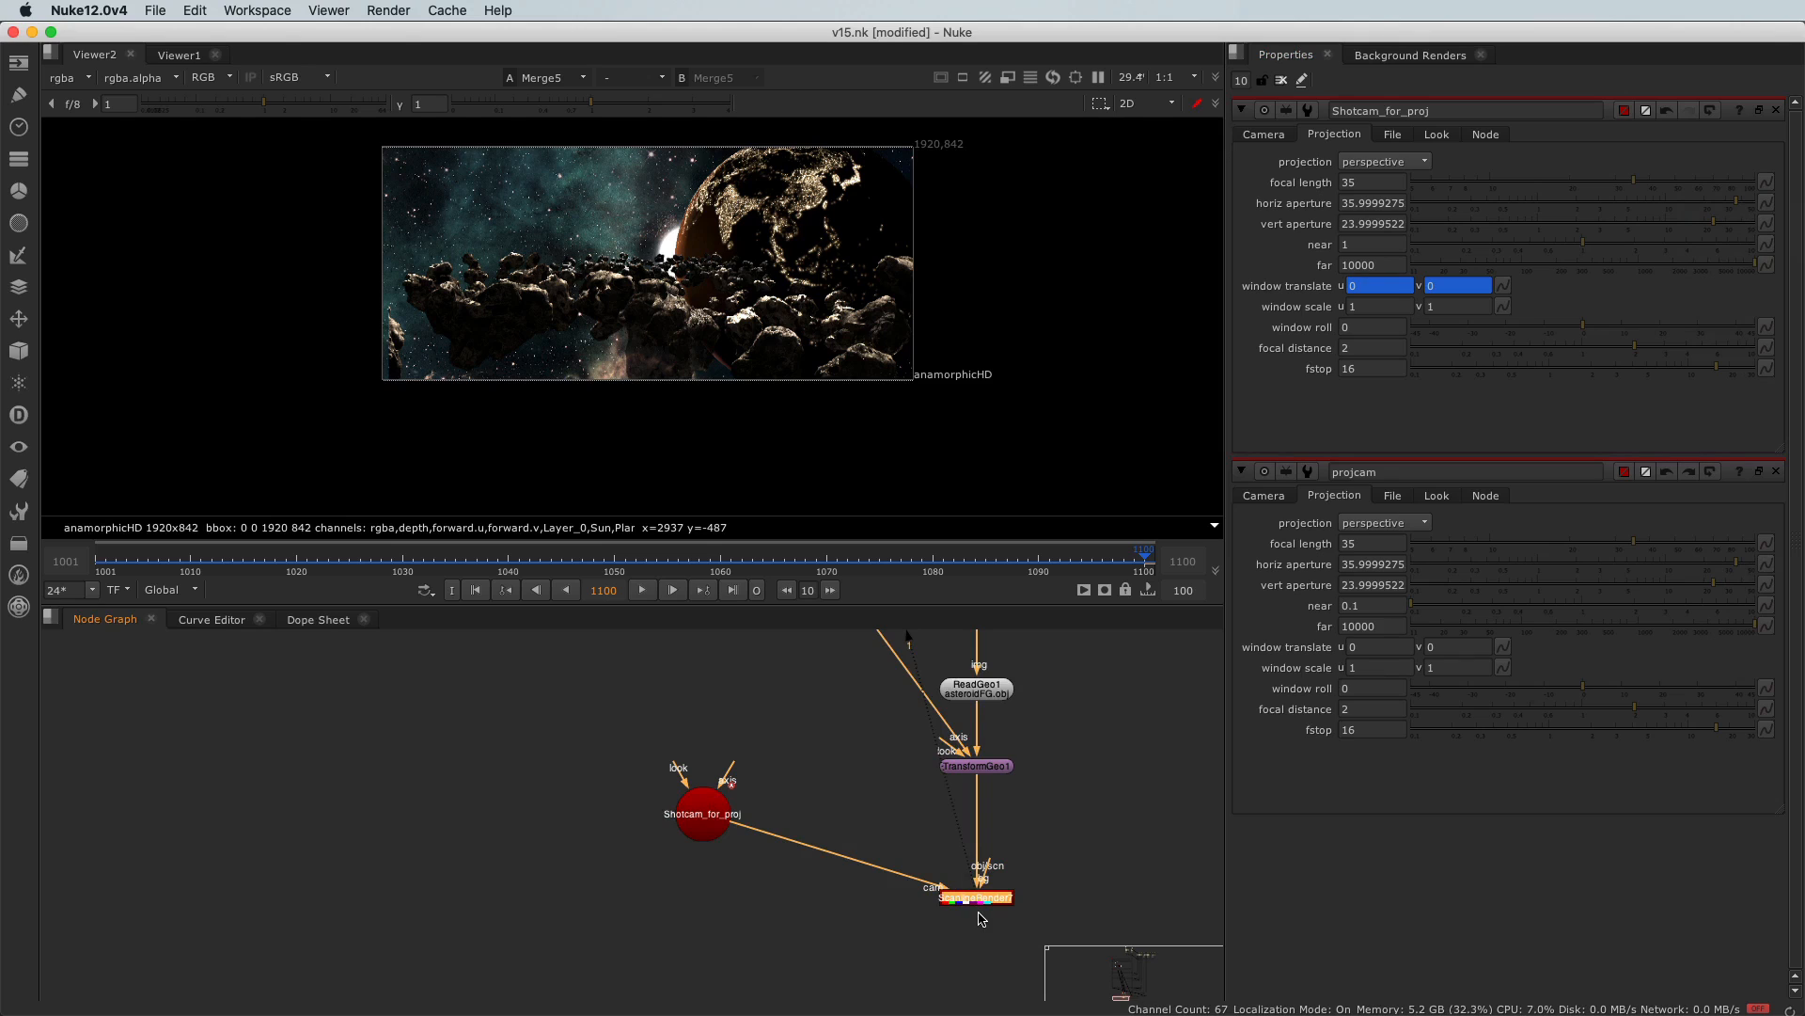
{"action": "key", "text": "1"}
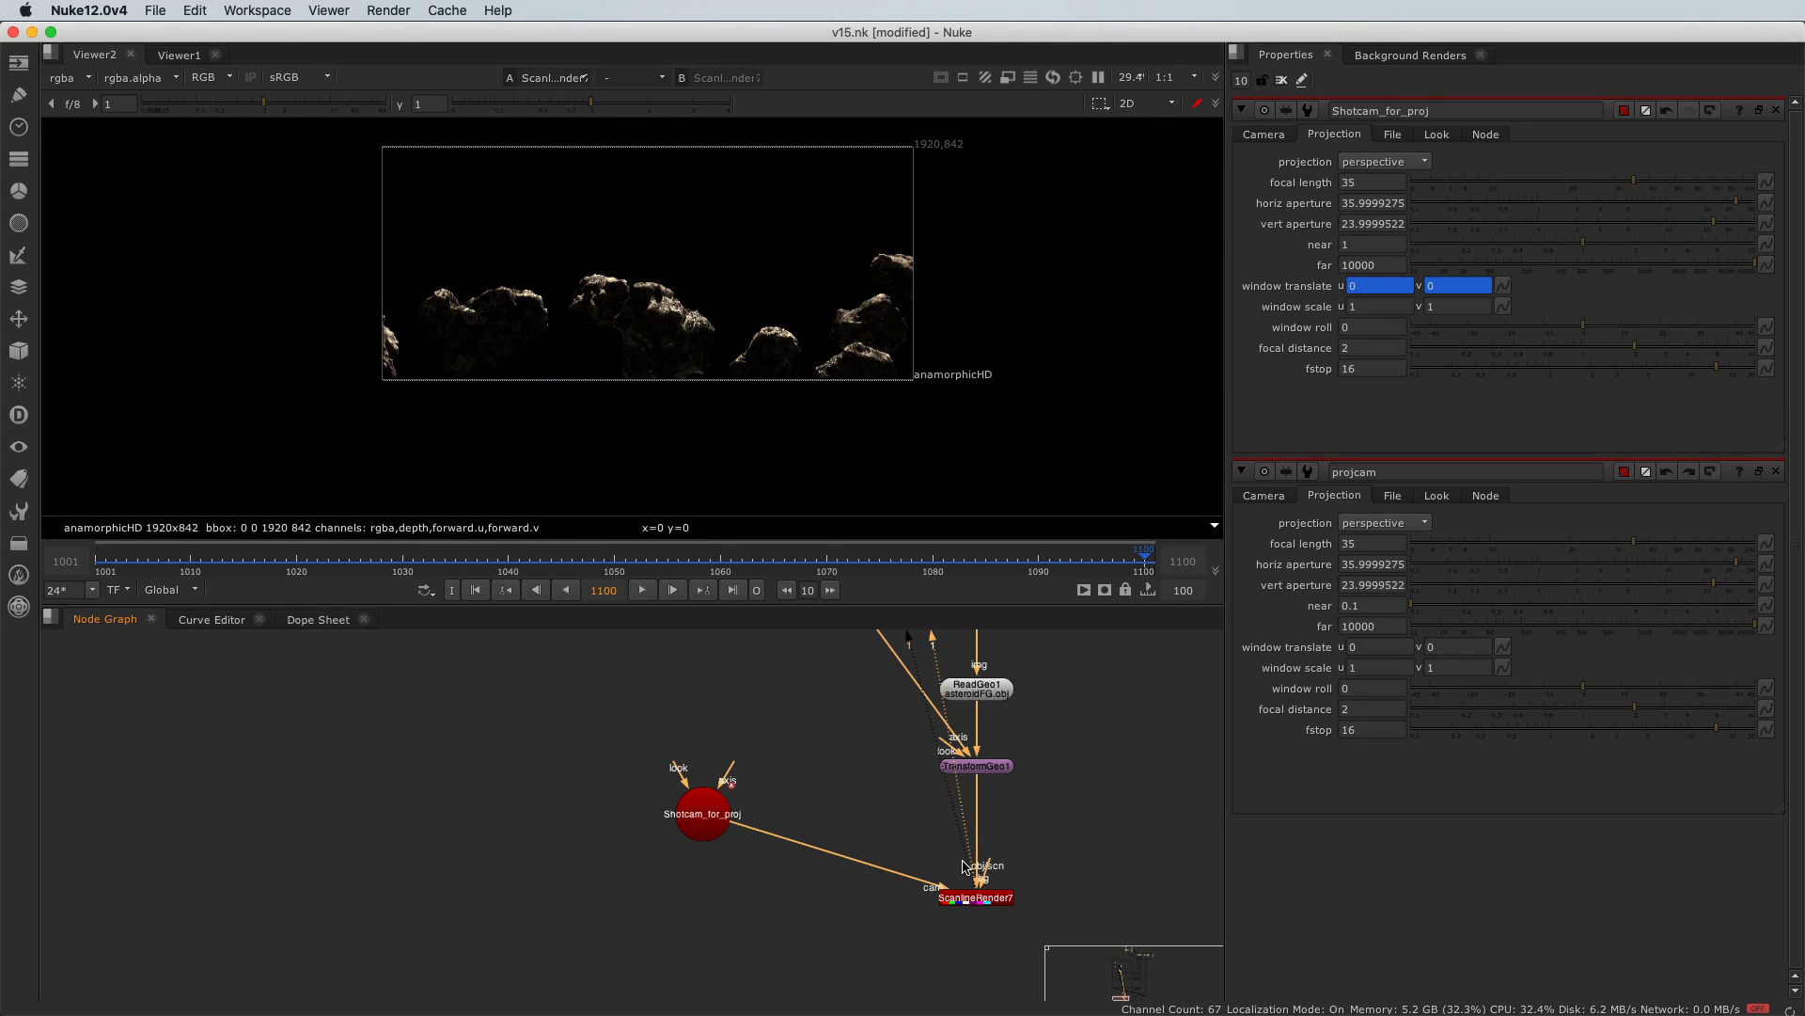
Compare the Read4 foreground asteroid image with the ScanlineRender7 output in the viewer
{"action": "scroll", "coordinate": [940, 865], "scroll_direction": "down", "scroll_amount": 3}
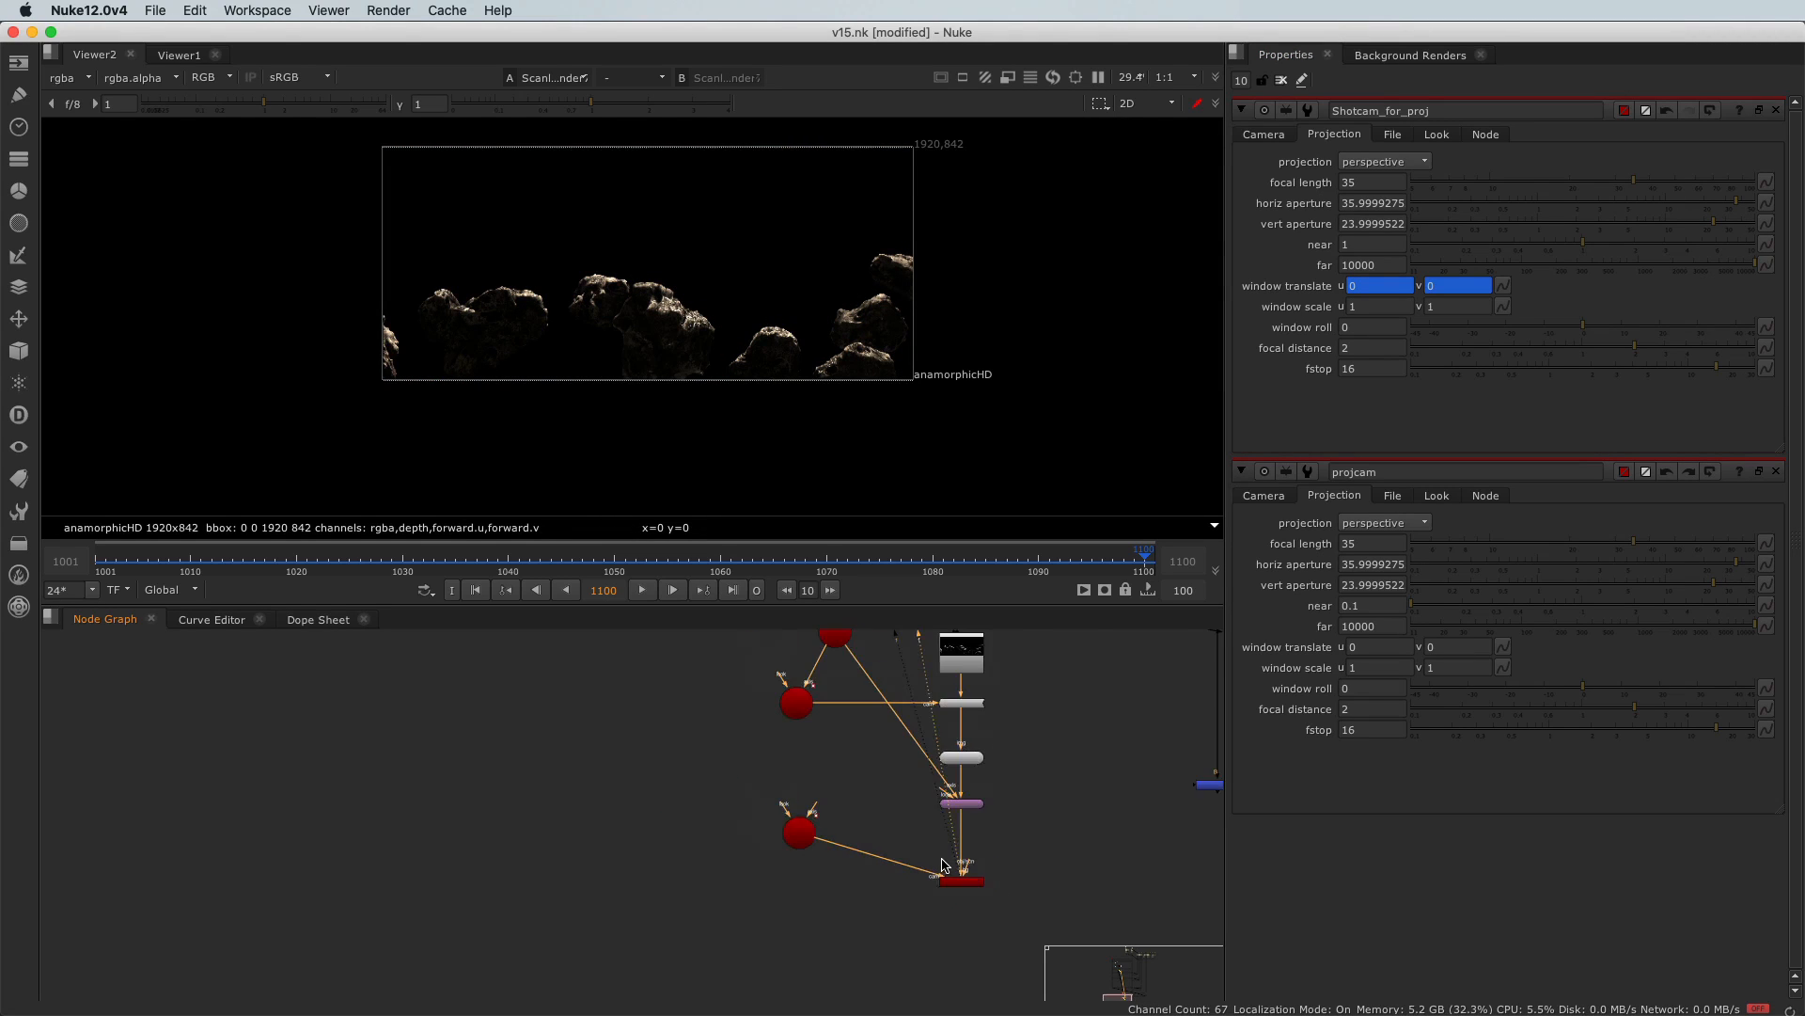
{"action": "scroll", "coordinate": [944, 865], "scroll_direction": "down", "scroll_amount": 2}
{"action": "middle_click_drag", "start_coordinate": [938, 865], "coordinate": [780, 870]}
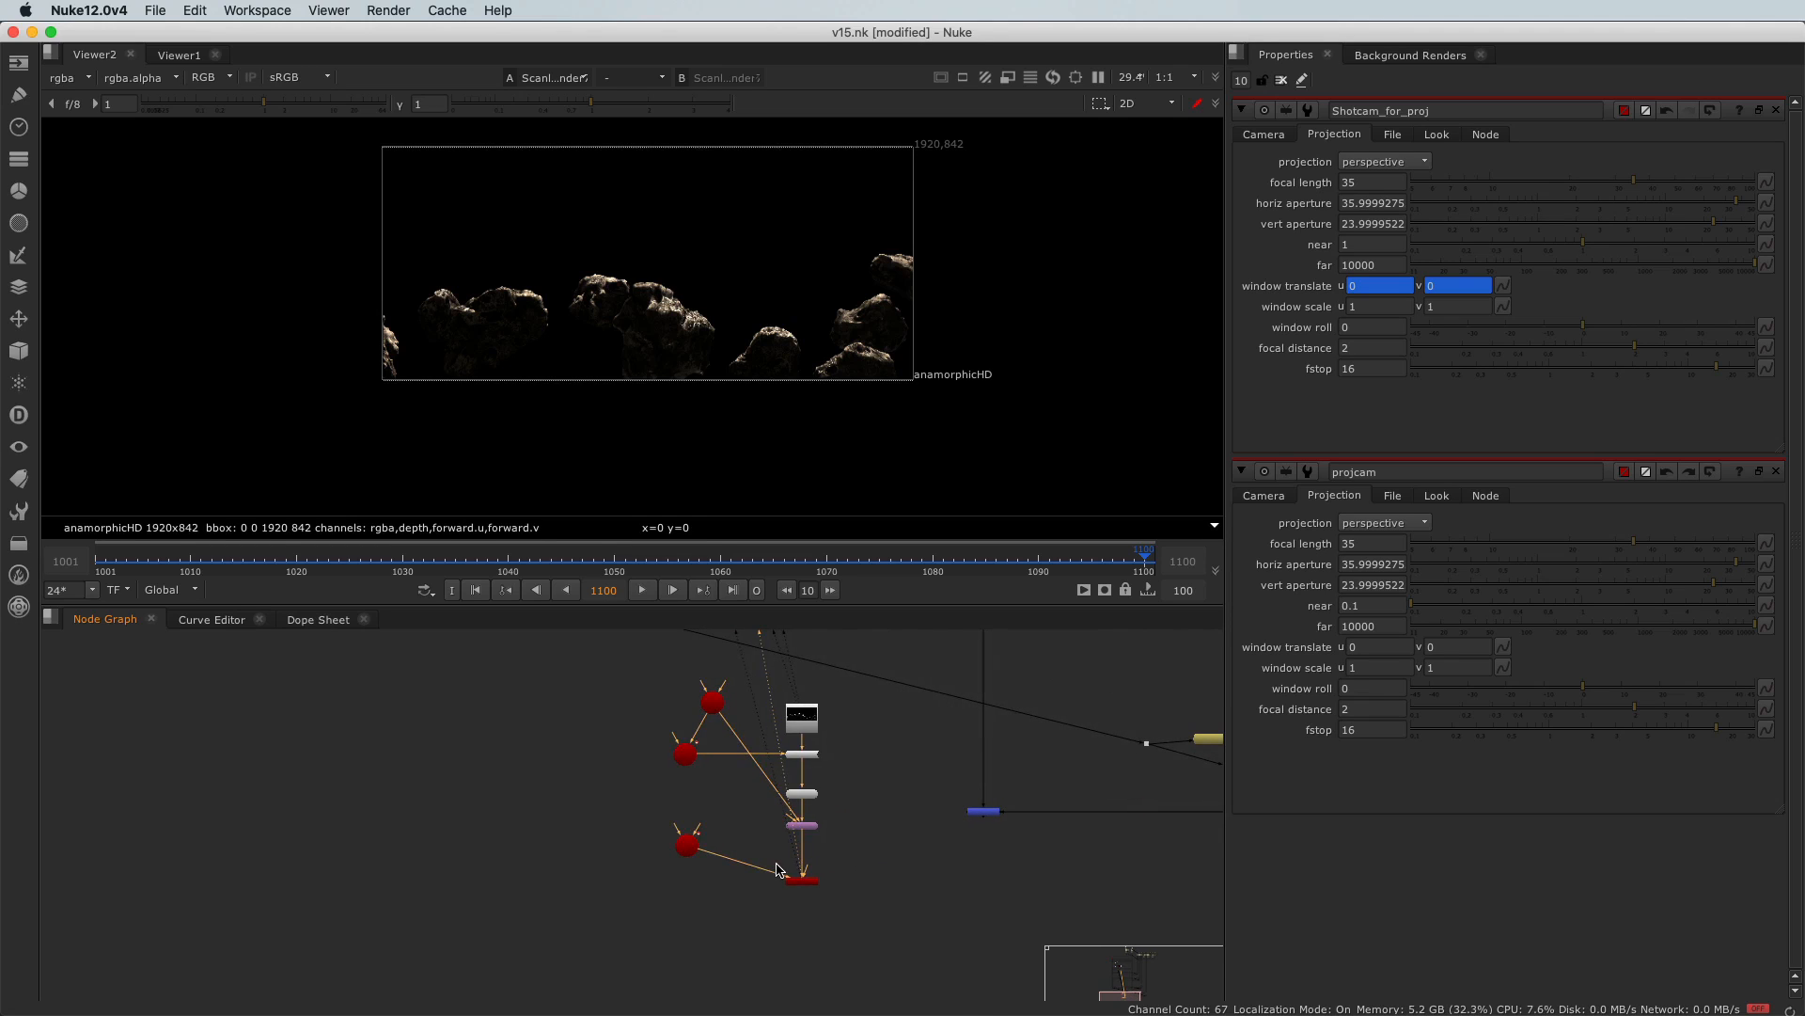
{"action": "left_click", "coordinate": [803, 726]}
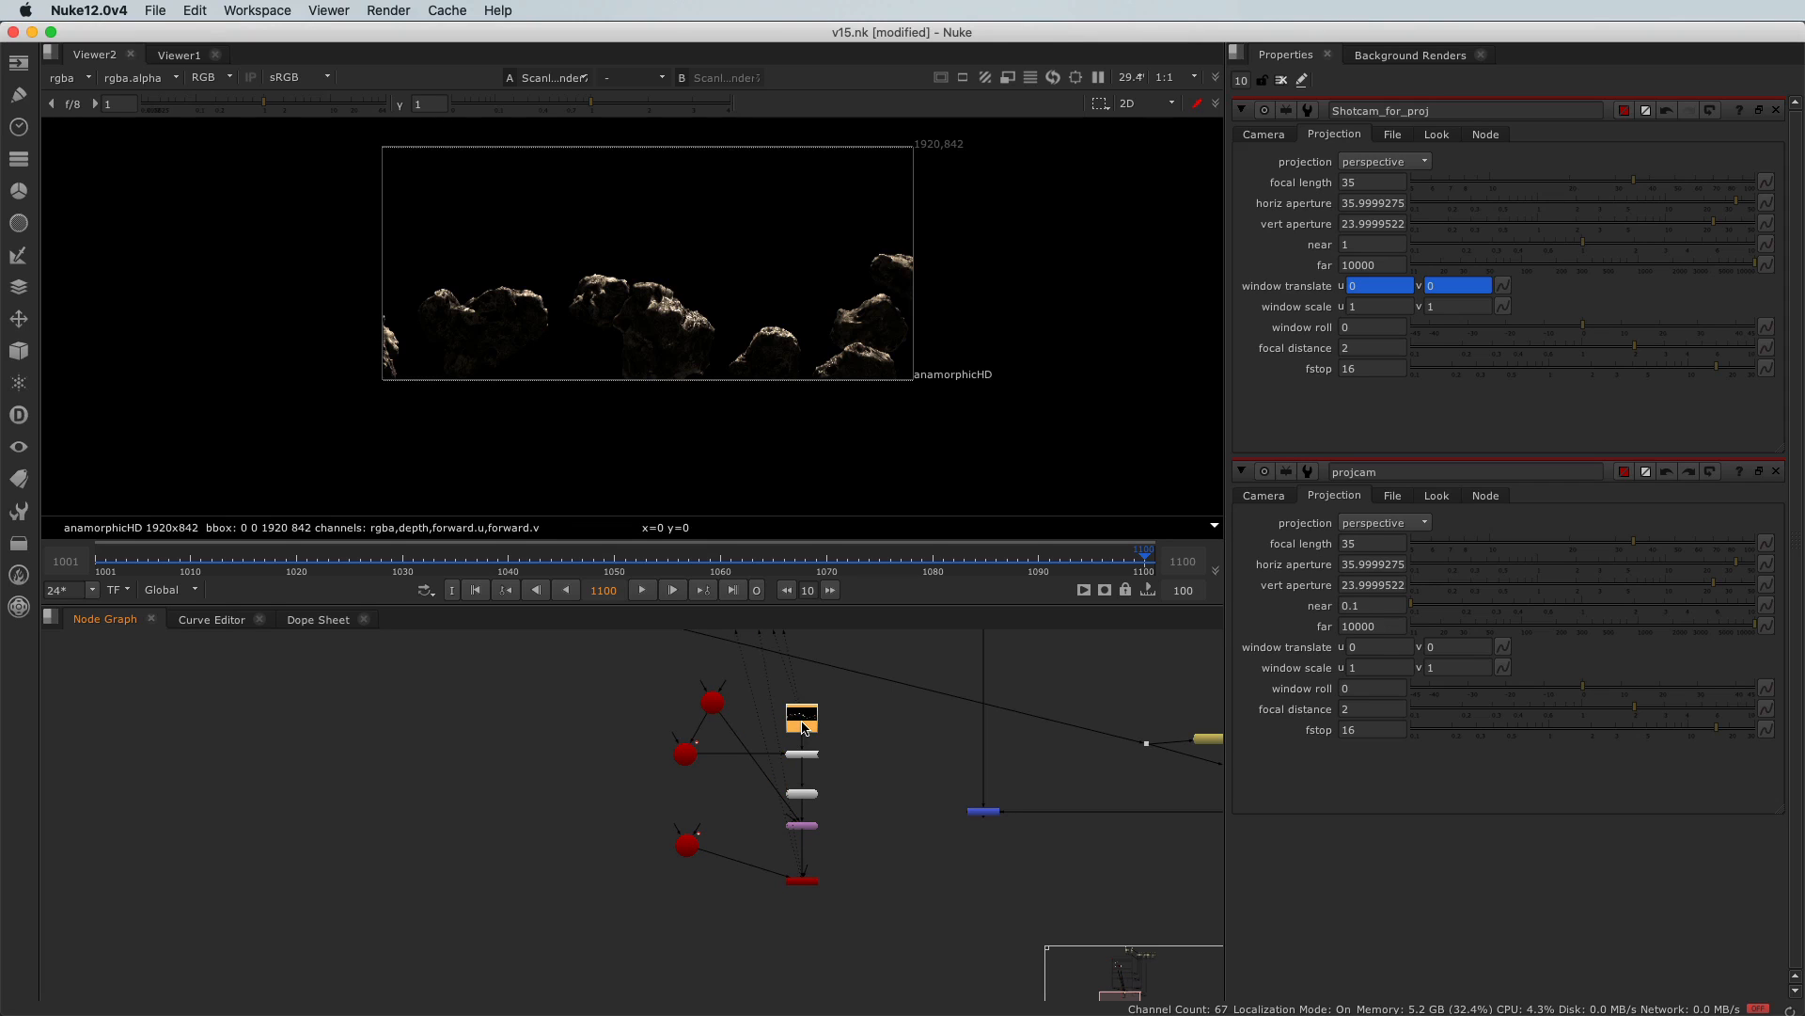
{"action": "key", "text": "1"}
{"action": "left_click_drag", "start_coordinate": [780, 867], "coordinate": [831, 899]}
{"action": "key", "text": "1"}
{"action": "left_click", "coordinate": [794, 735]}
{"action": "key", "text": "1"}
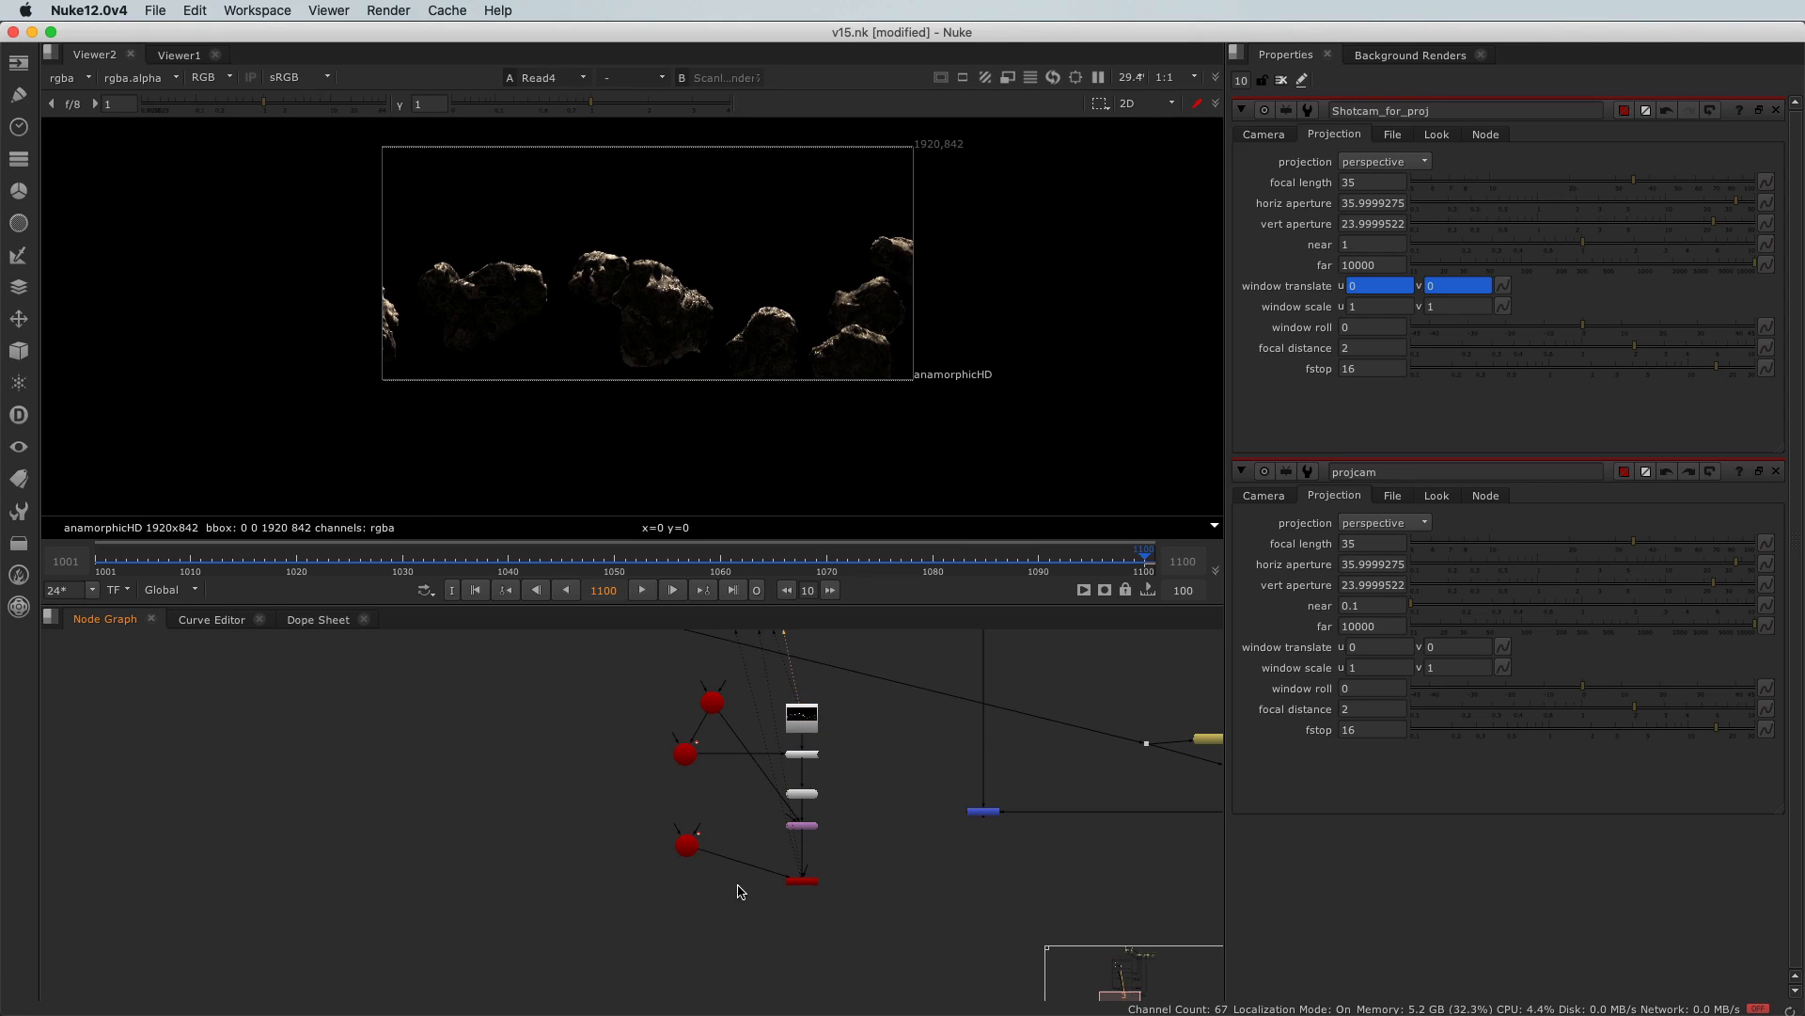
Open the Axis1 properties to inspect its transform values, and view the ScanlineRender7 output again
{"action": "scroll", "coordinate": [766, 870], "scroll_direction": "up", "scroll_amount": 5}
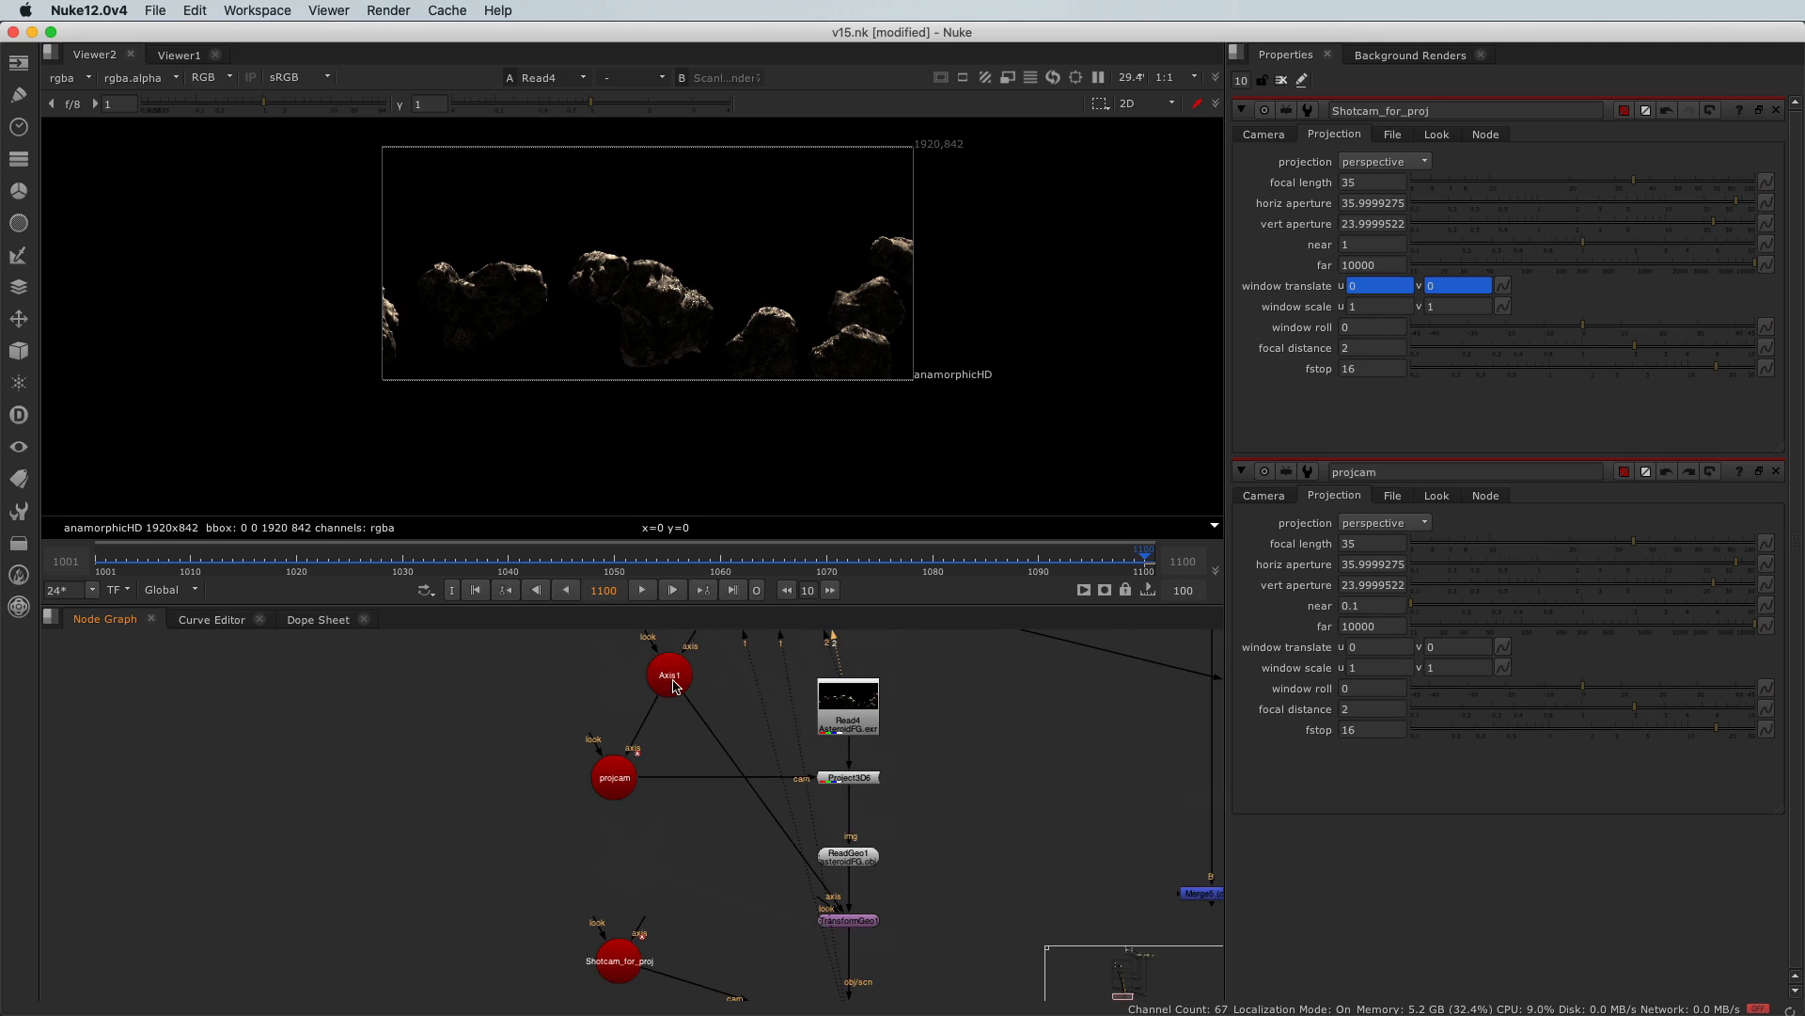
{"action": "double_click", "coordinate": [674, 687]}
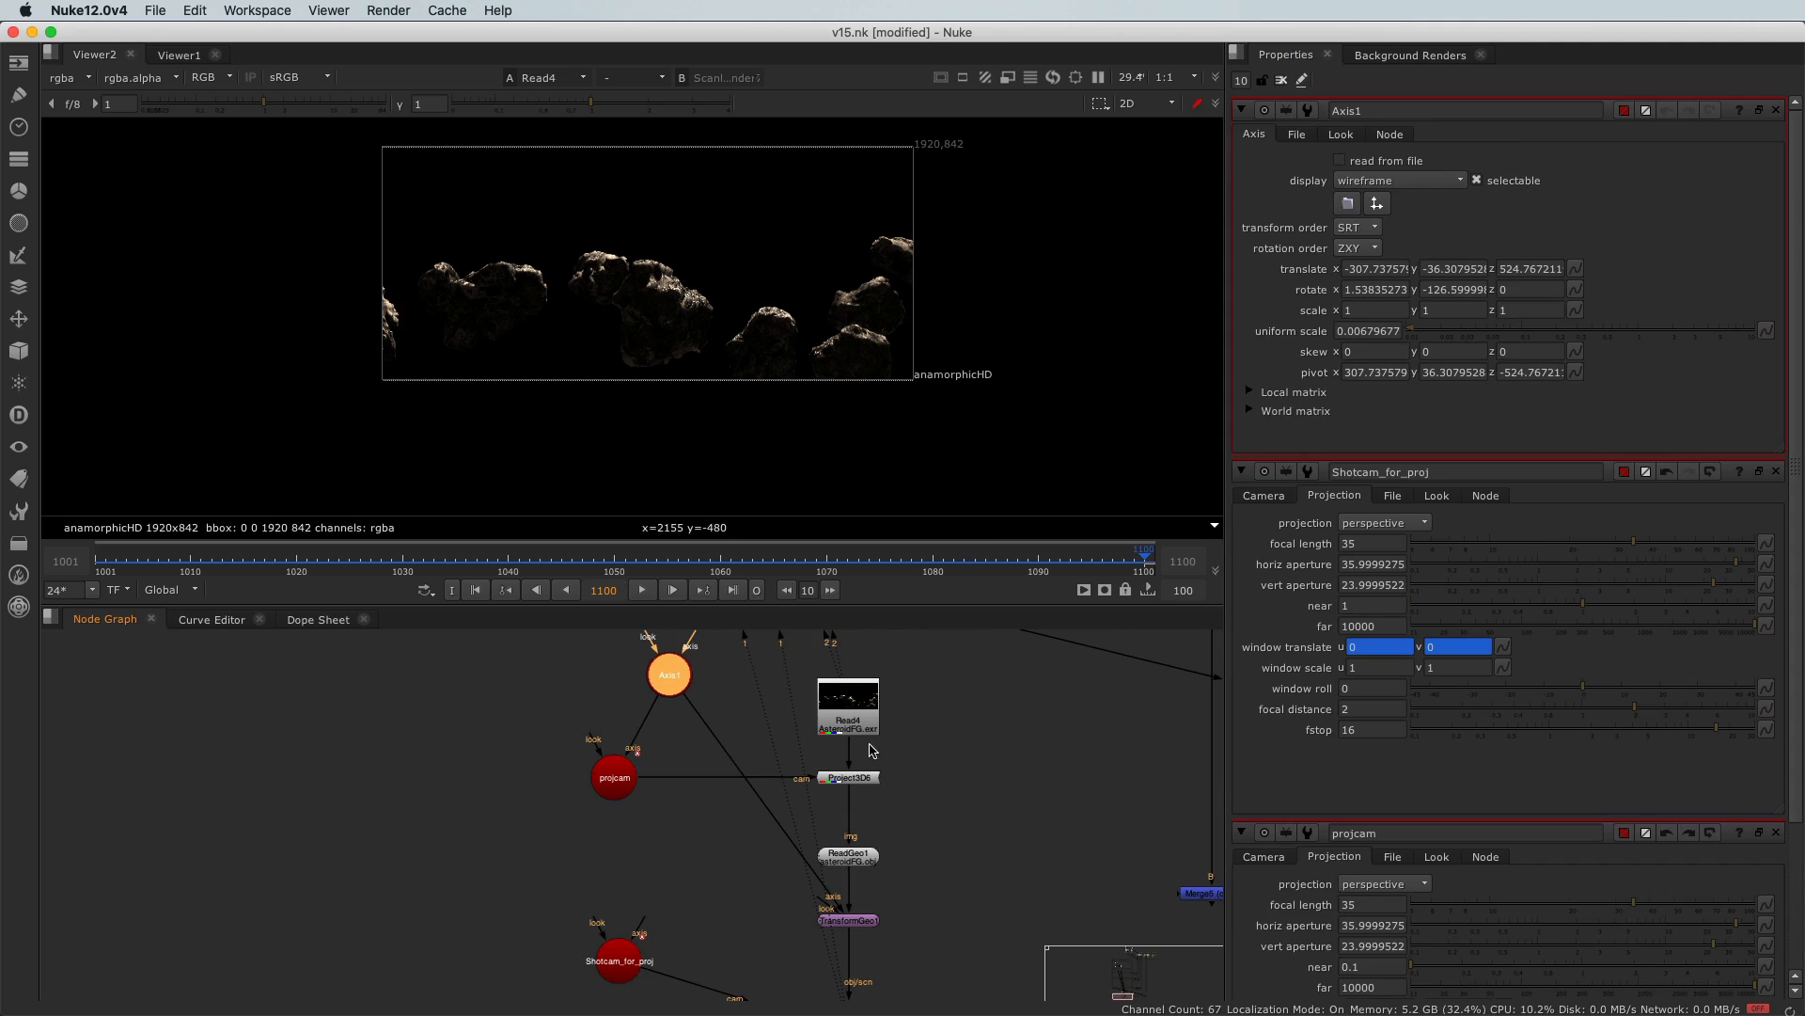
{"action": "scroll", "coordinate": [713, 872], "scroll_direction": "down", "scroll_amount": 6}
{"action": "left_click_drag", "start_coordinate": [729, 903], "coordinate": [806, 961]}
{"action": "key", "text": "1"}
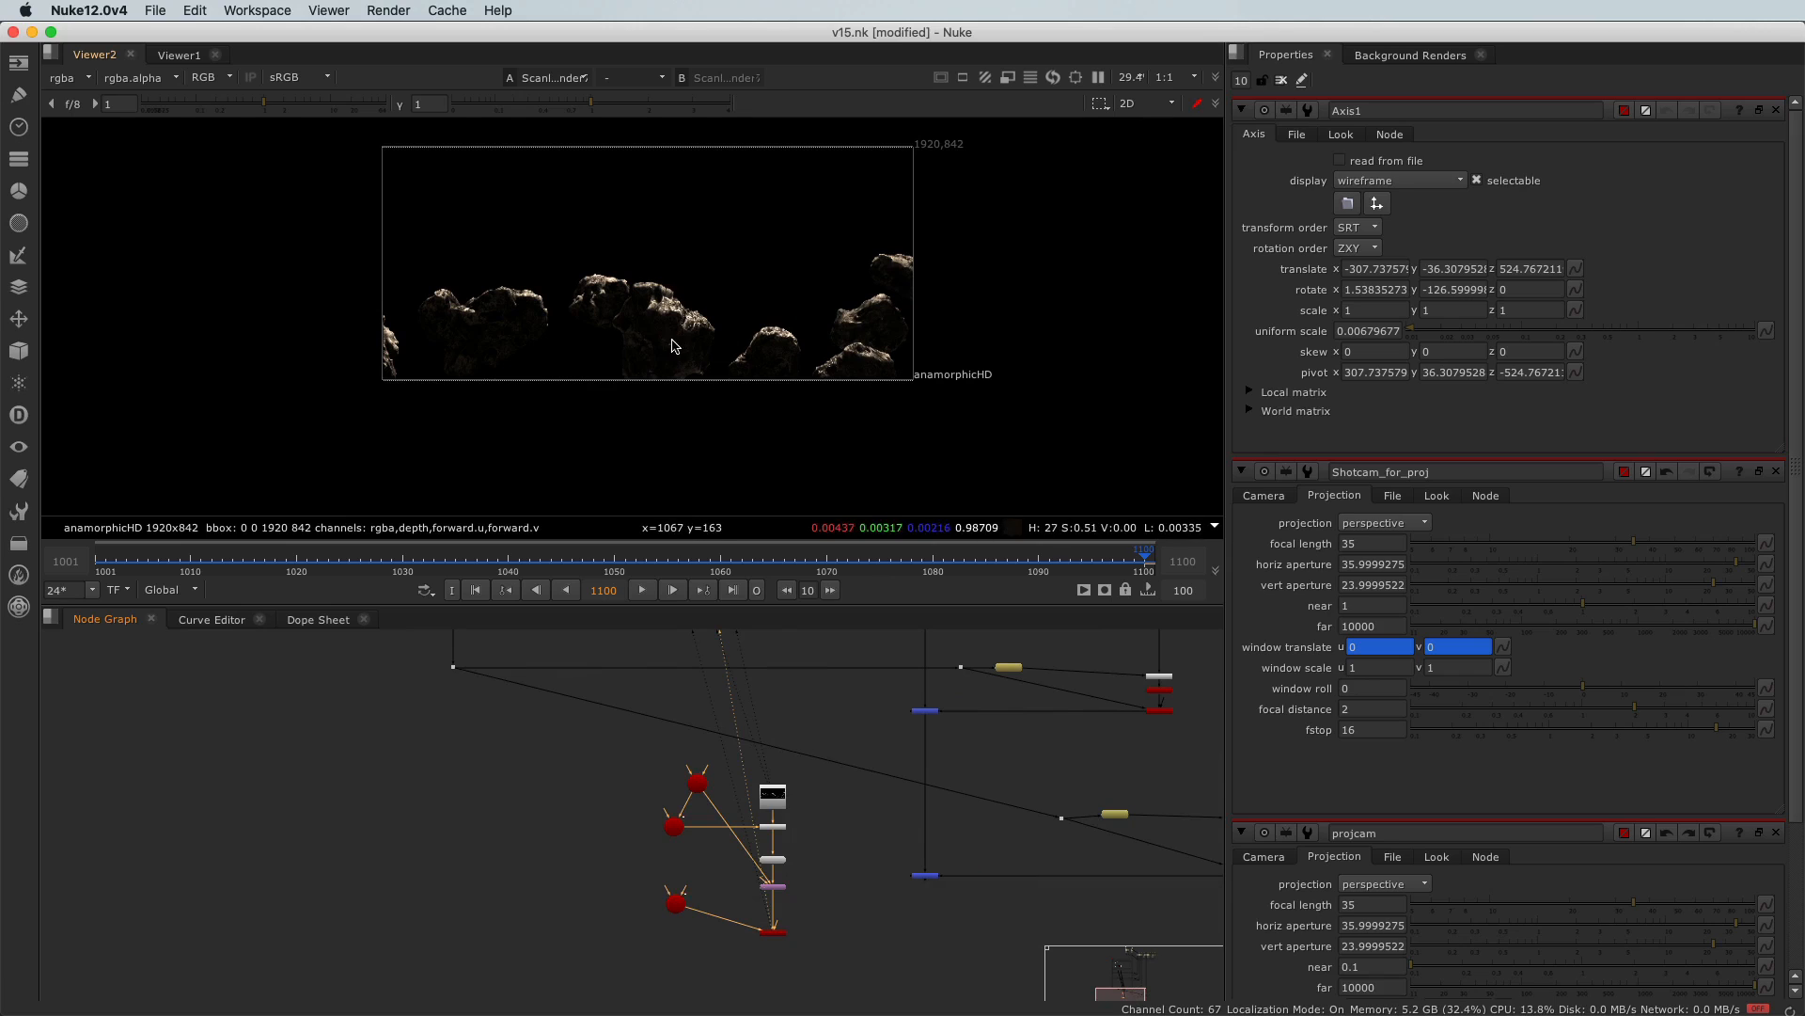
Delete the old foreground branch feeding Merge5 and connect ScanlineRender7 to Merge5 in its place
{"action": "scroll", "coordinate": [682, 690], "scroll_direction": "down", "scroll_amount": 2}
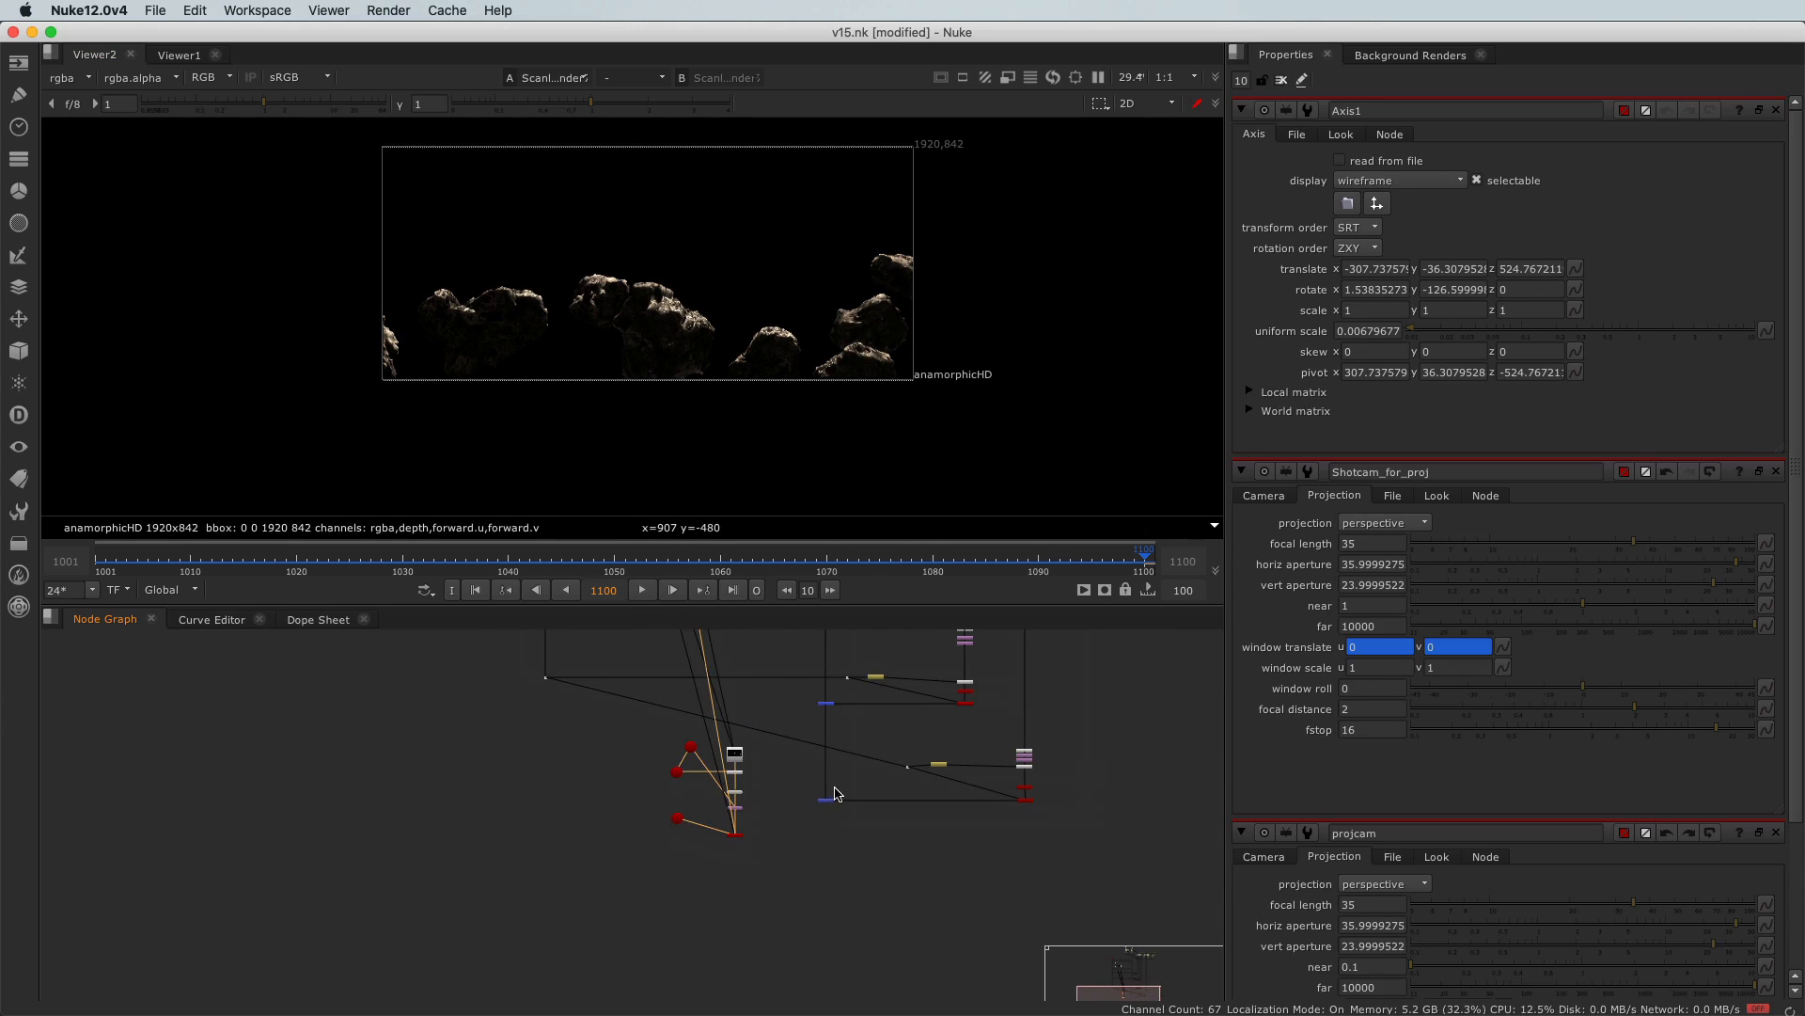
{"action": "scroll", "coordinate": [836, 794], "scroll_direction": "up", "scroll_amount": 2}
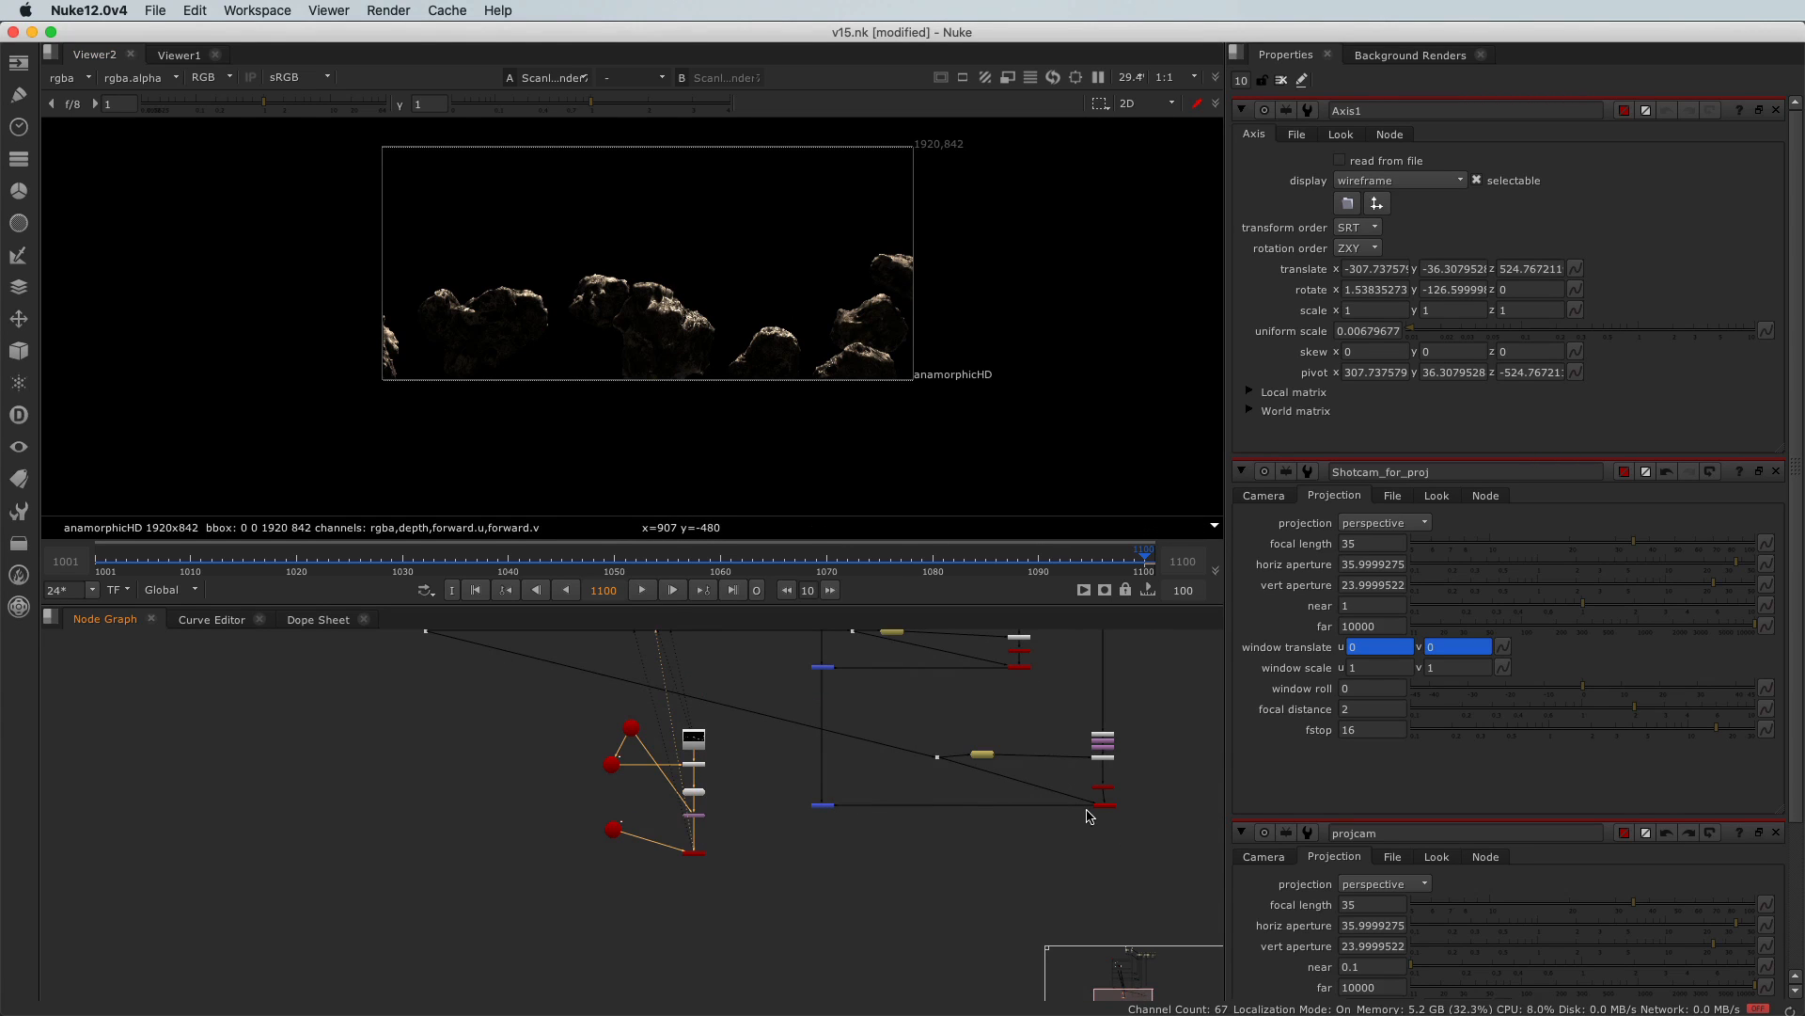
{"action": "left_click_drag", "start_coordinate": [919, 723], "coordinate": [1187, 844]}
{"action": "key", "text": "Delete"}
{"action": "scroll", "coordinate": [777, 806], "scroll_direction": "up", "scroll_amount": 4}
{"action": "left_click_drag", "start_coordinate": [874, 797], "coordinate": [581, 931]}
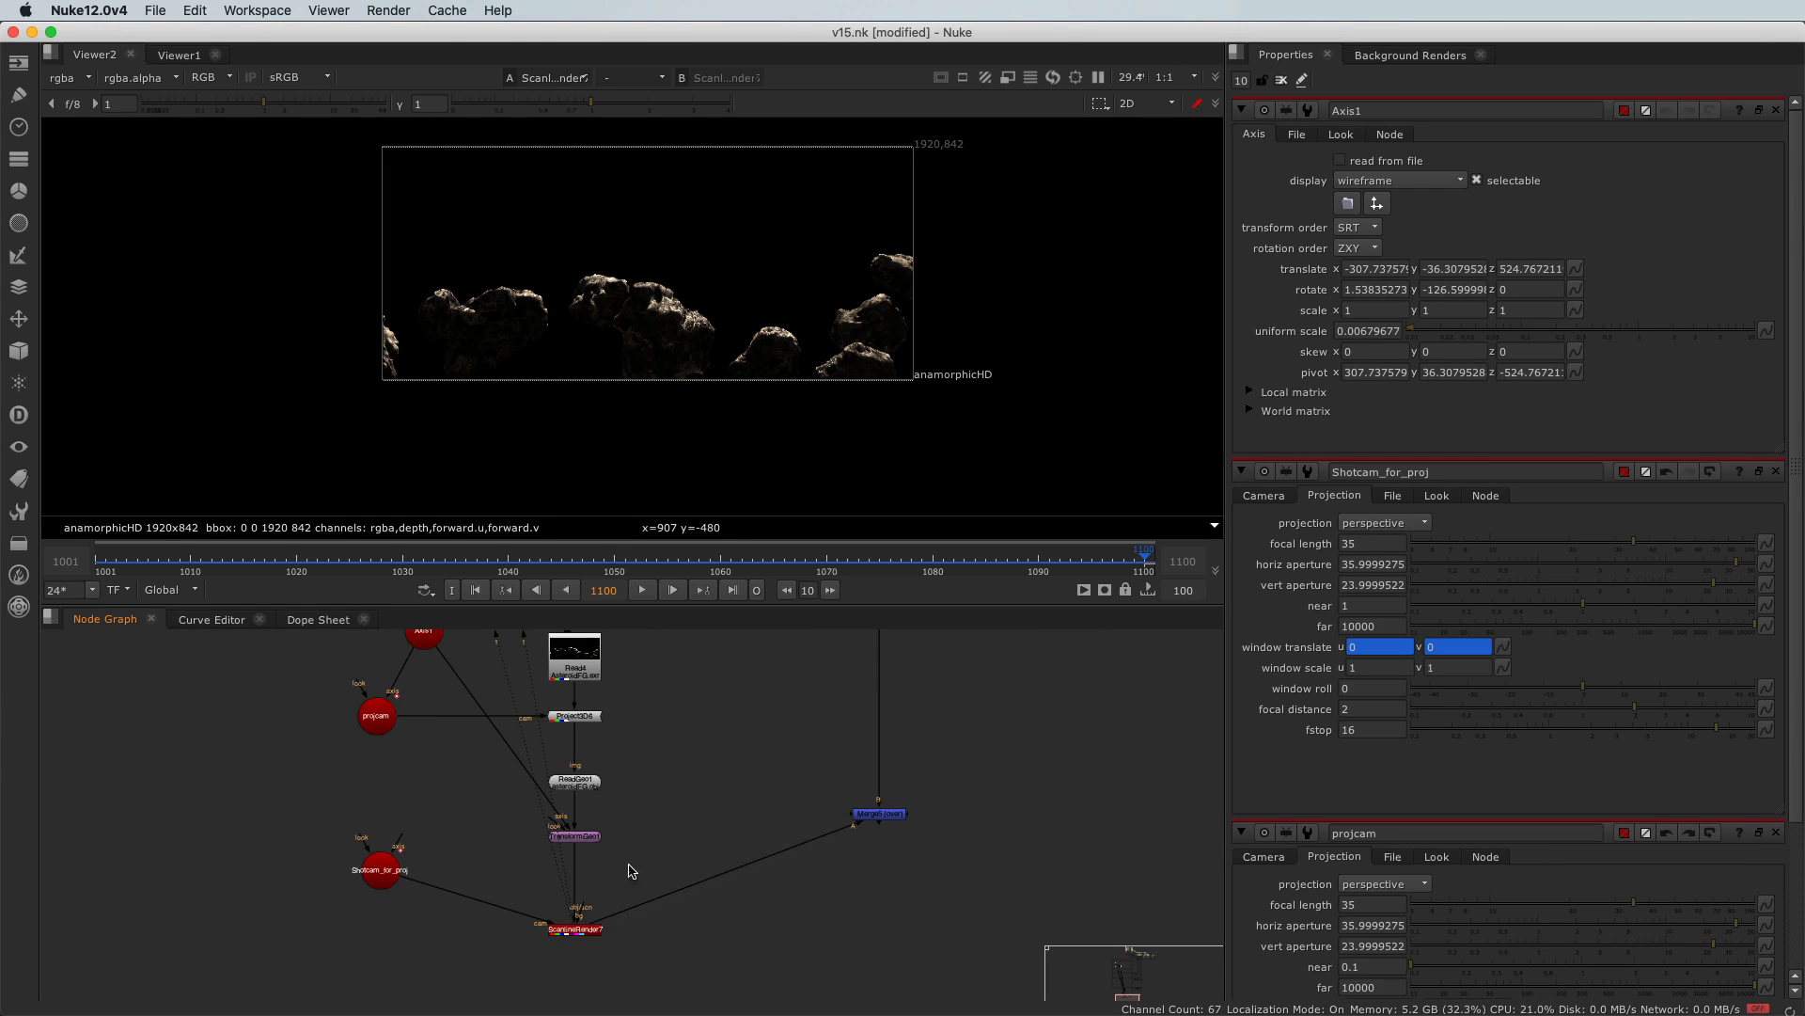
View Merge5 and scrub through frames 1052, 1075 and 1033 to check the projected foreground asteroids in the composite
{"action": "key", "text": "super+a"}
{"action": "key", "text": "1"}
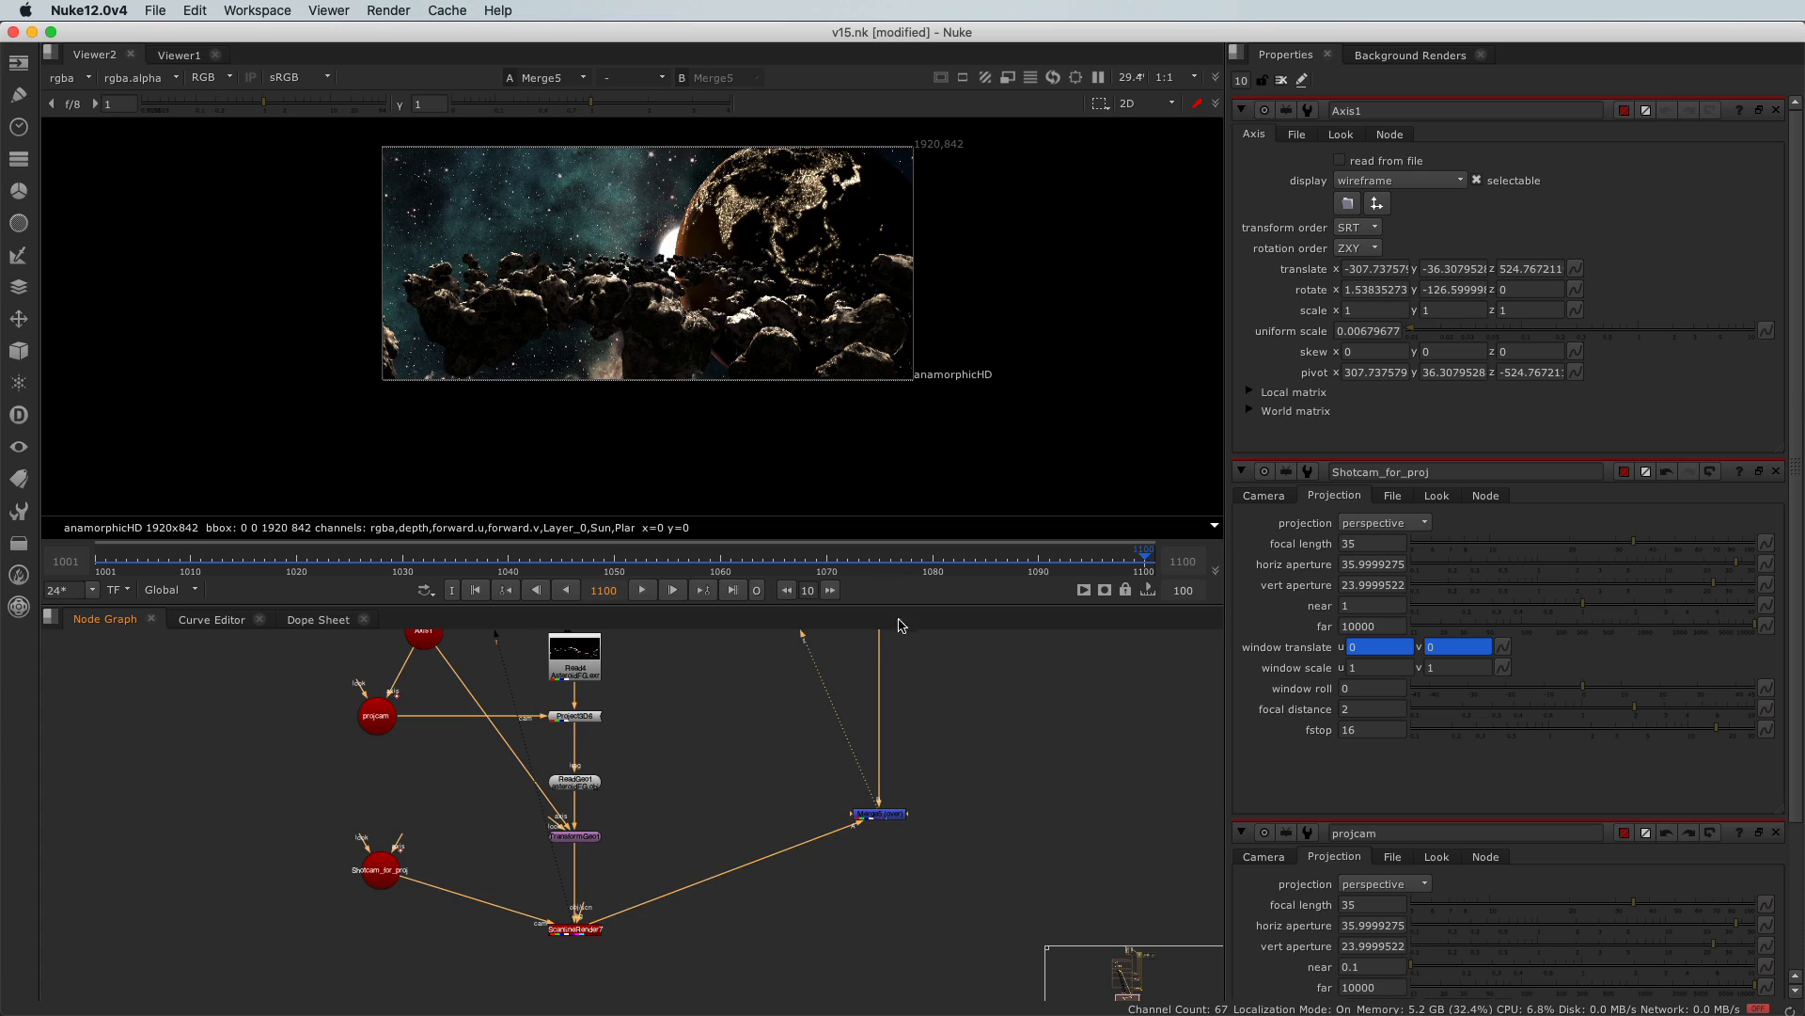
{"action": "left_click_drag", "start_coordinate": [882, 568], "coordinate": [637, 557]}
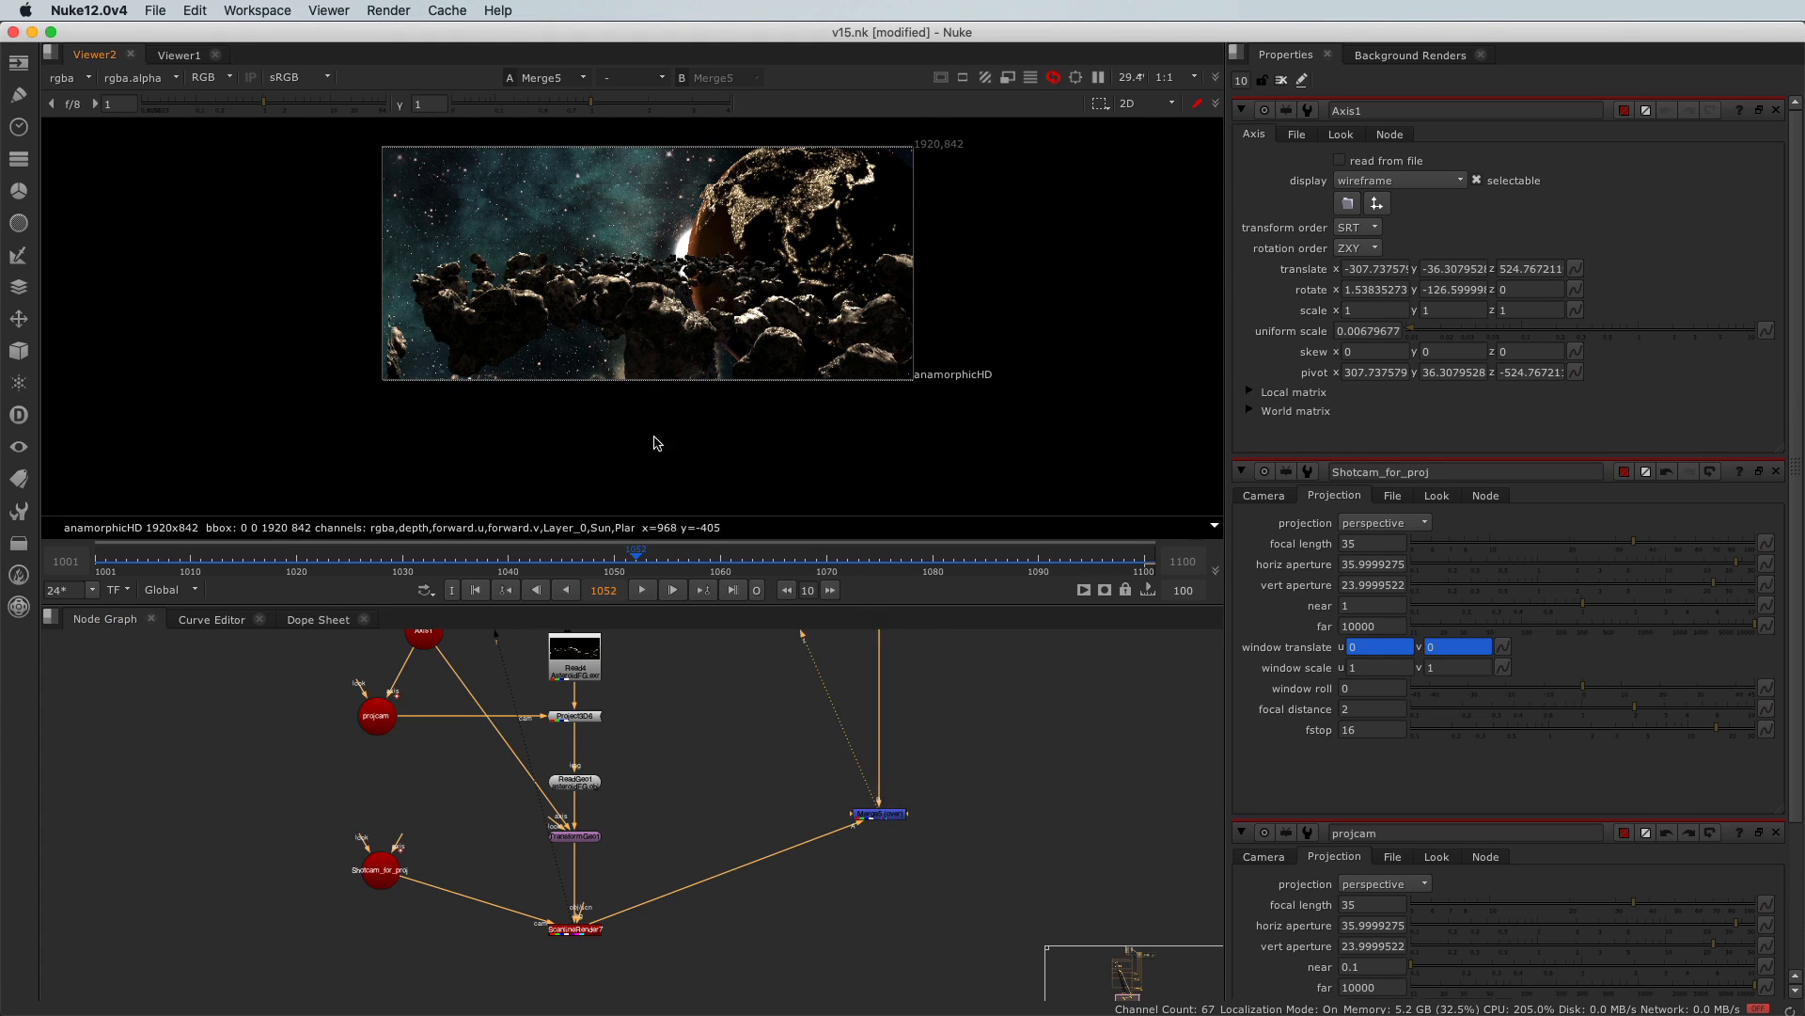
{"action": "scroll", "coordinate": [628, 323], "scroll_direction": "up", "scroll_amount": 2}
{"action": "scroll", "coordinate": [629, 323], "scroll_direction": "up", "scroll_amount": 2}
{"action": "left_click_drag", "start_coordinate": [628, 555], "coordinate": [879, 560]}
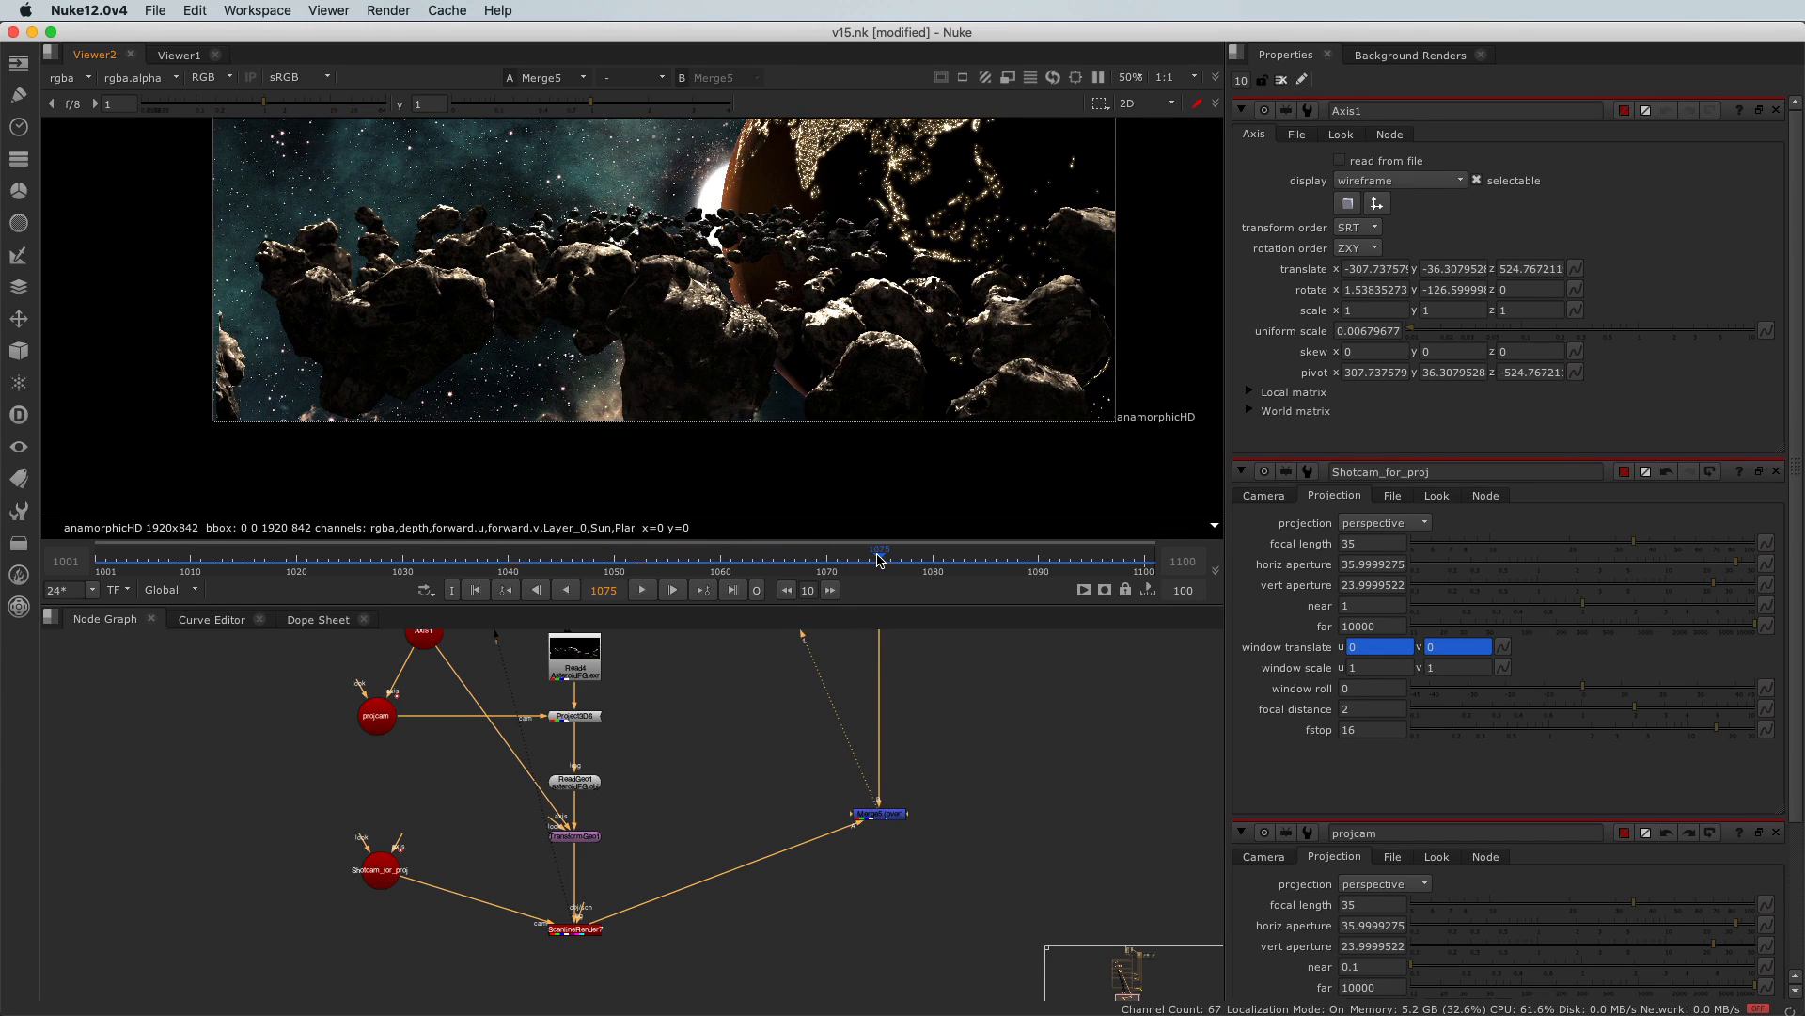
{"action": "left_click_drag", "start_coordinate": [879, 560], "coordinate": [435, 550]}
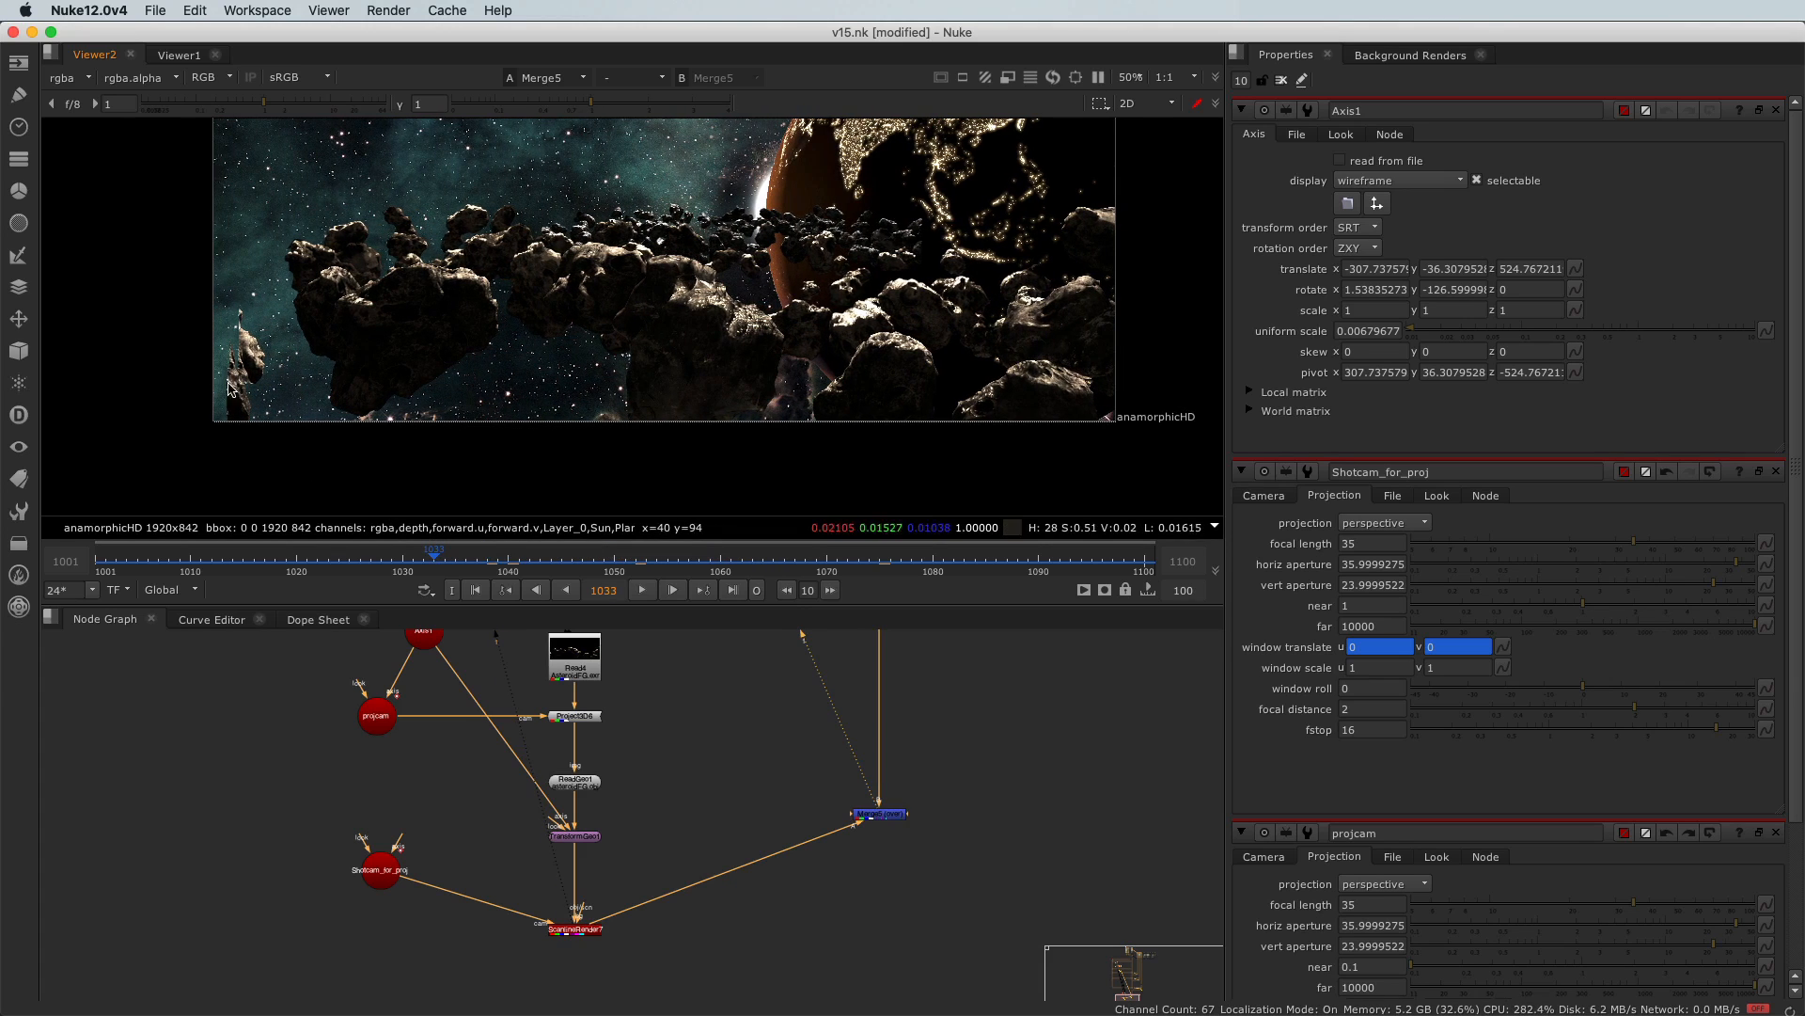
{"action": "scroll", "coordinate": [222, 395], "scroll_direction": "up", "scroll_amount": 2}
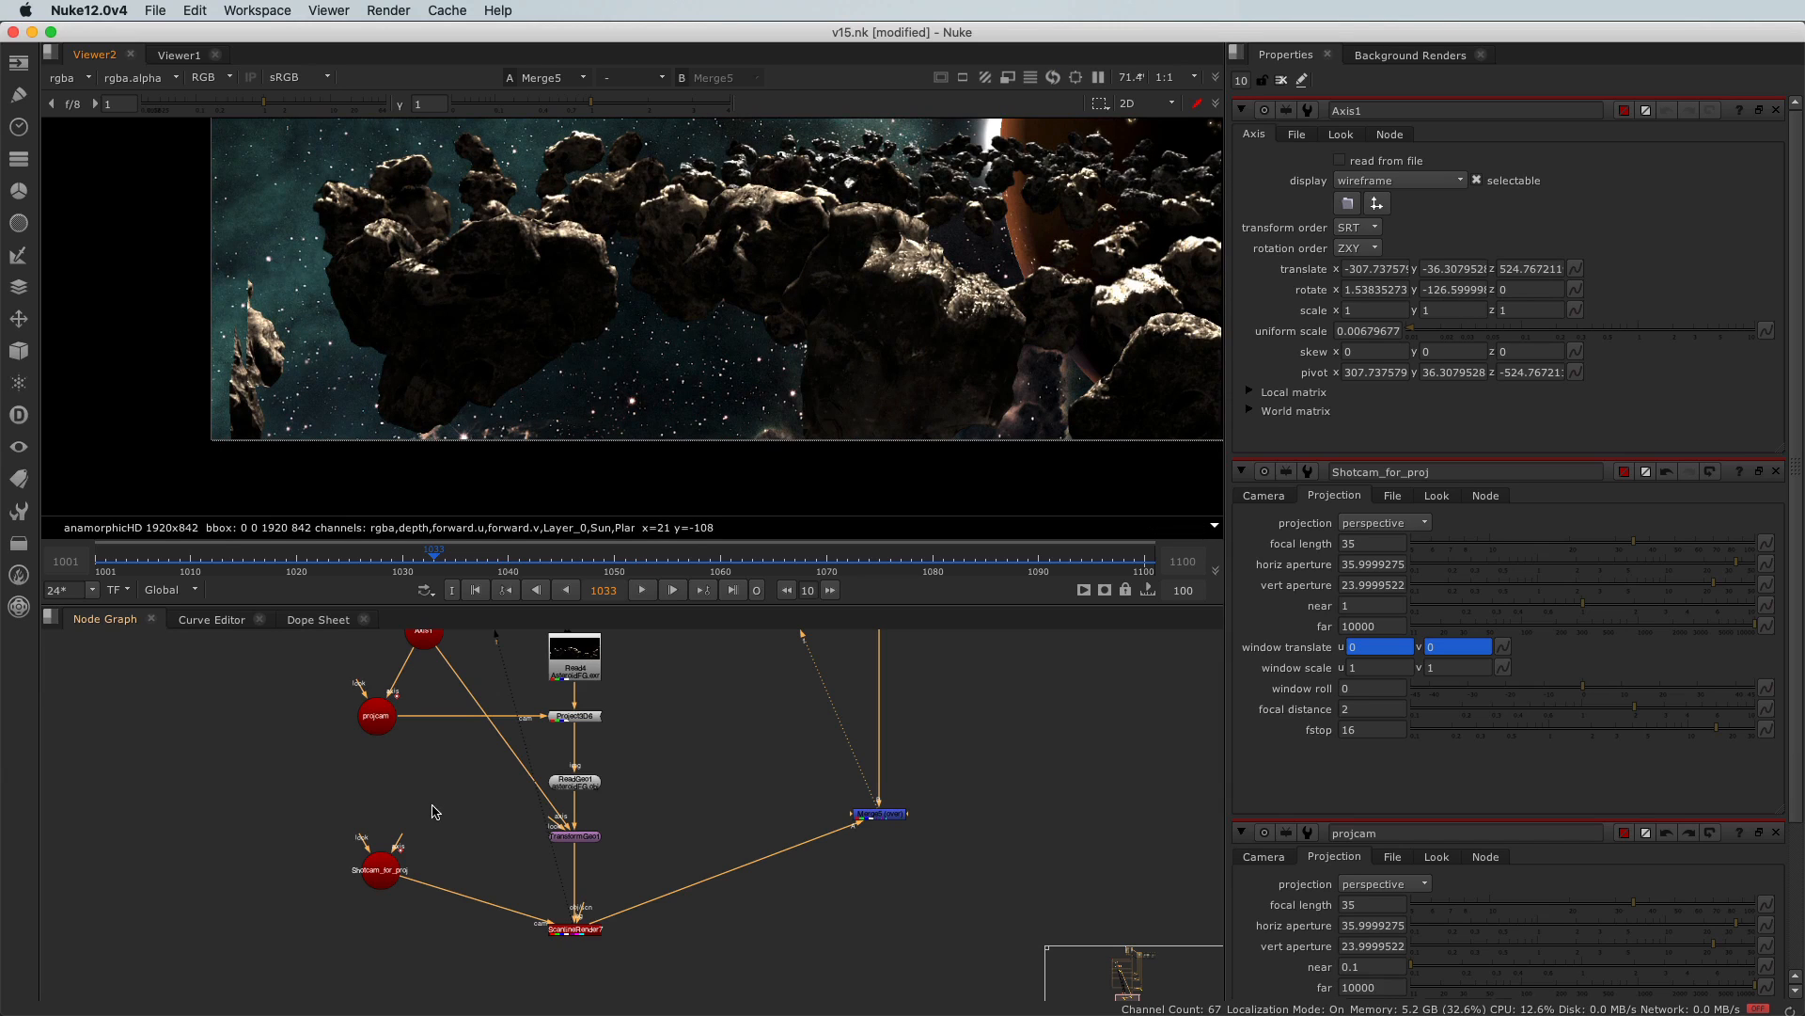
Turn off crop on the Project3D6 node and inspect the left edge of the composite
{"action": "double_click", "coordinate": [576, 717]}
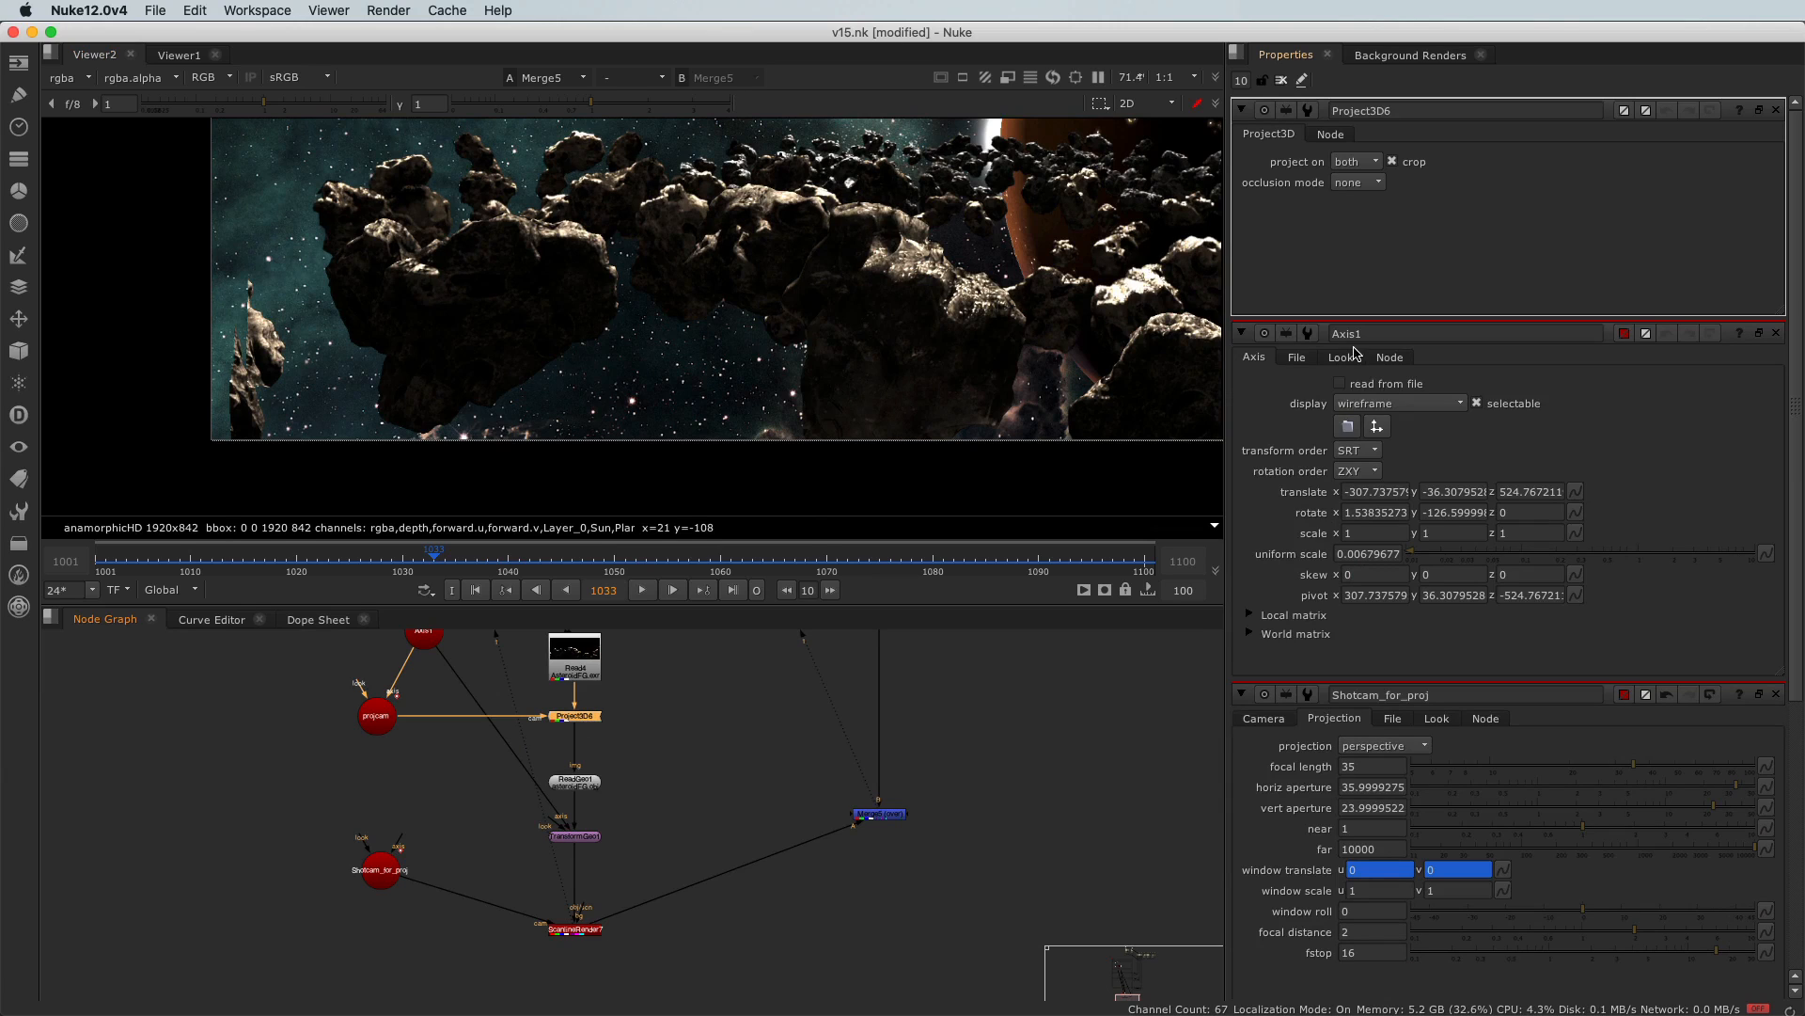
{"action": "left_click", "coordinate": [1417, 164]}
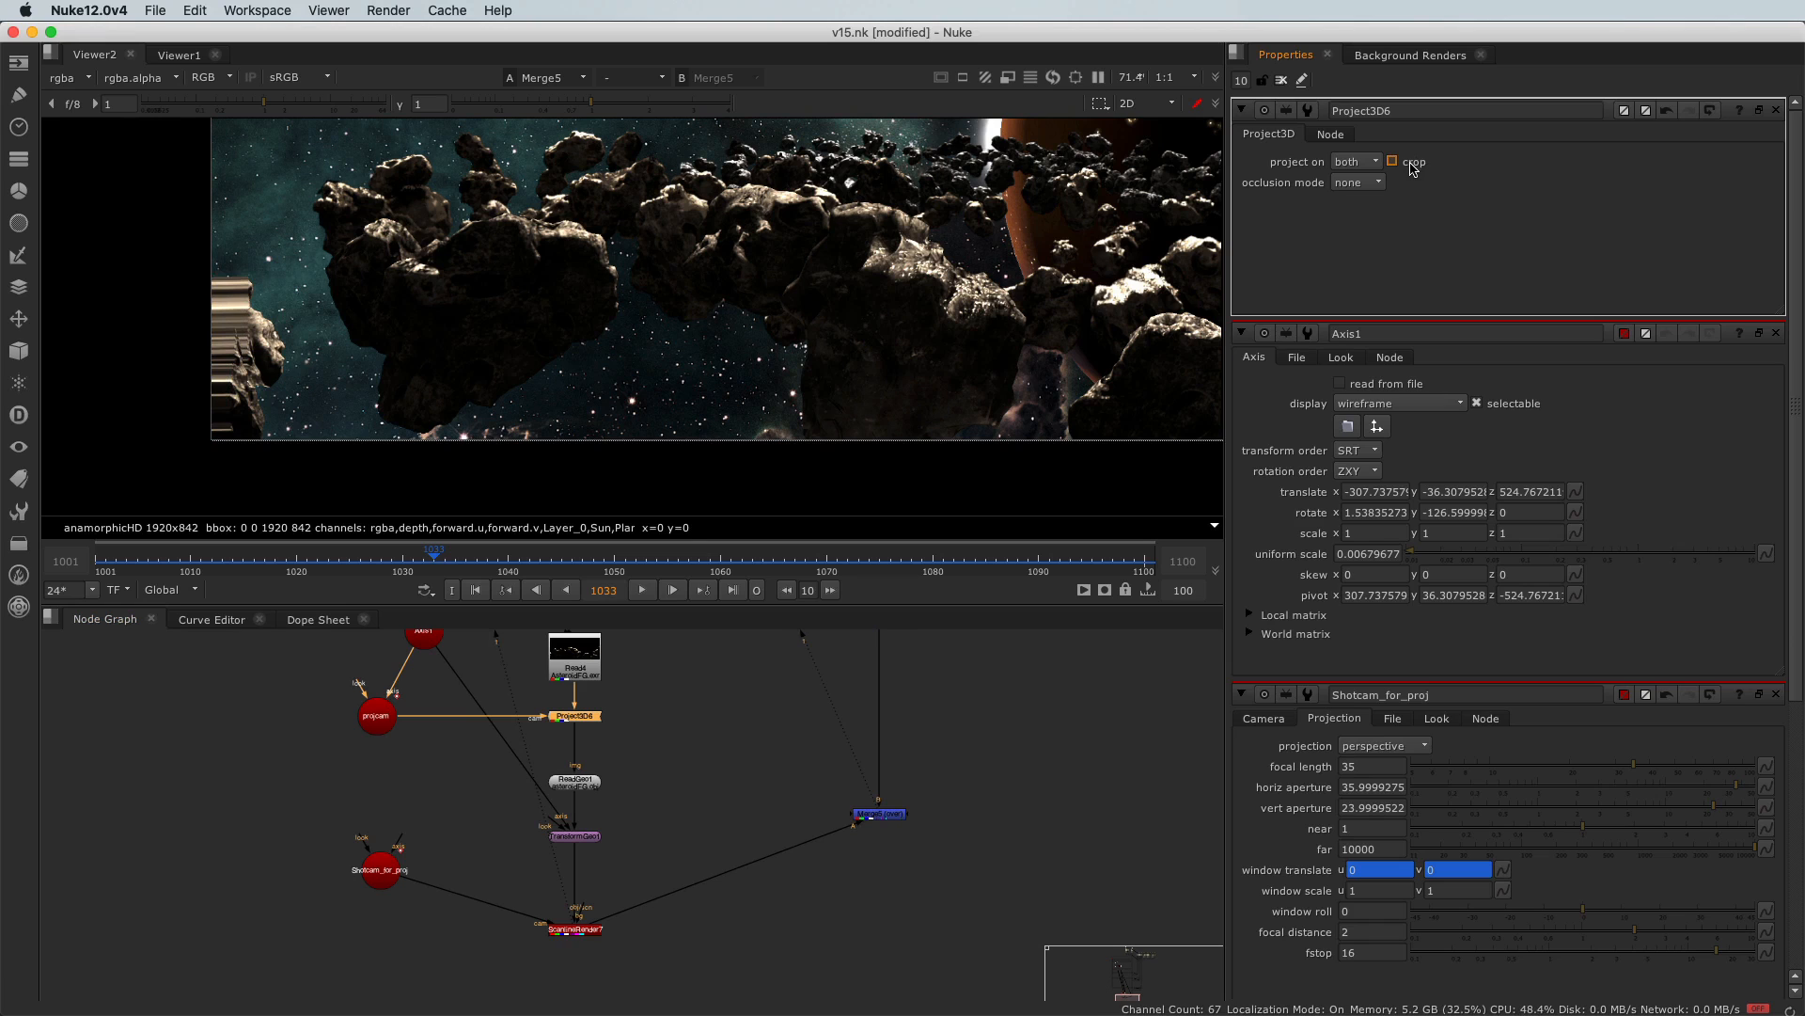
{"action": "scroll", "coordinate": [234, 406], "scroll_direction": "up", "scroll_amount": 2}
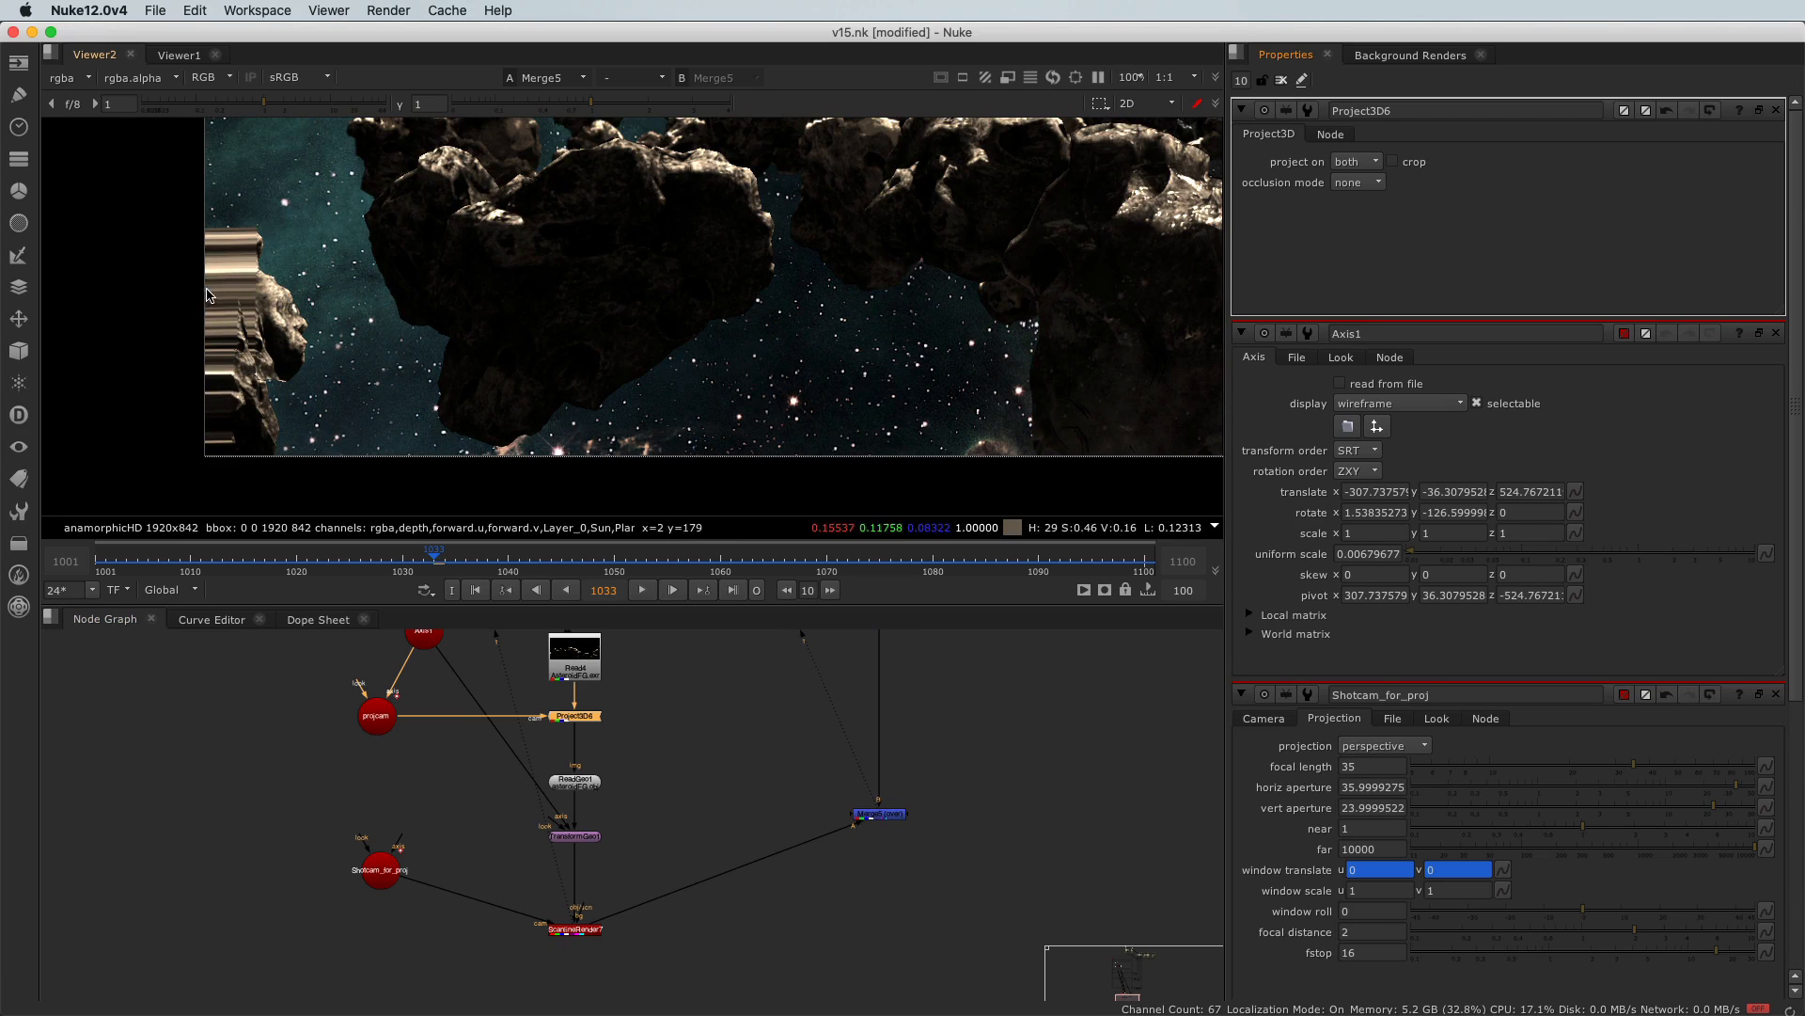
{"action": "scroll", "coordinate": [208, 295], "scroll_direction": "down", "scroll_amount": 2}
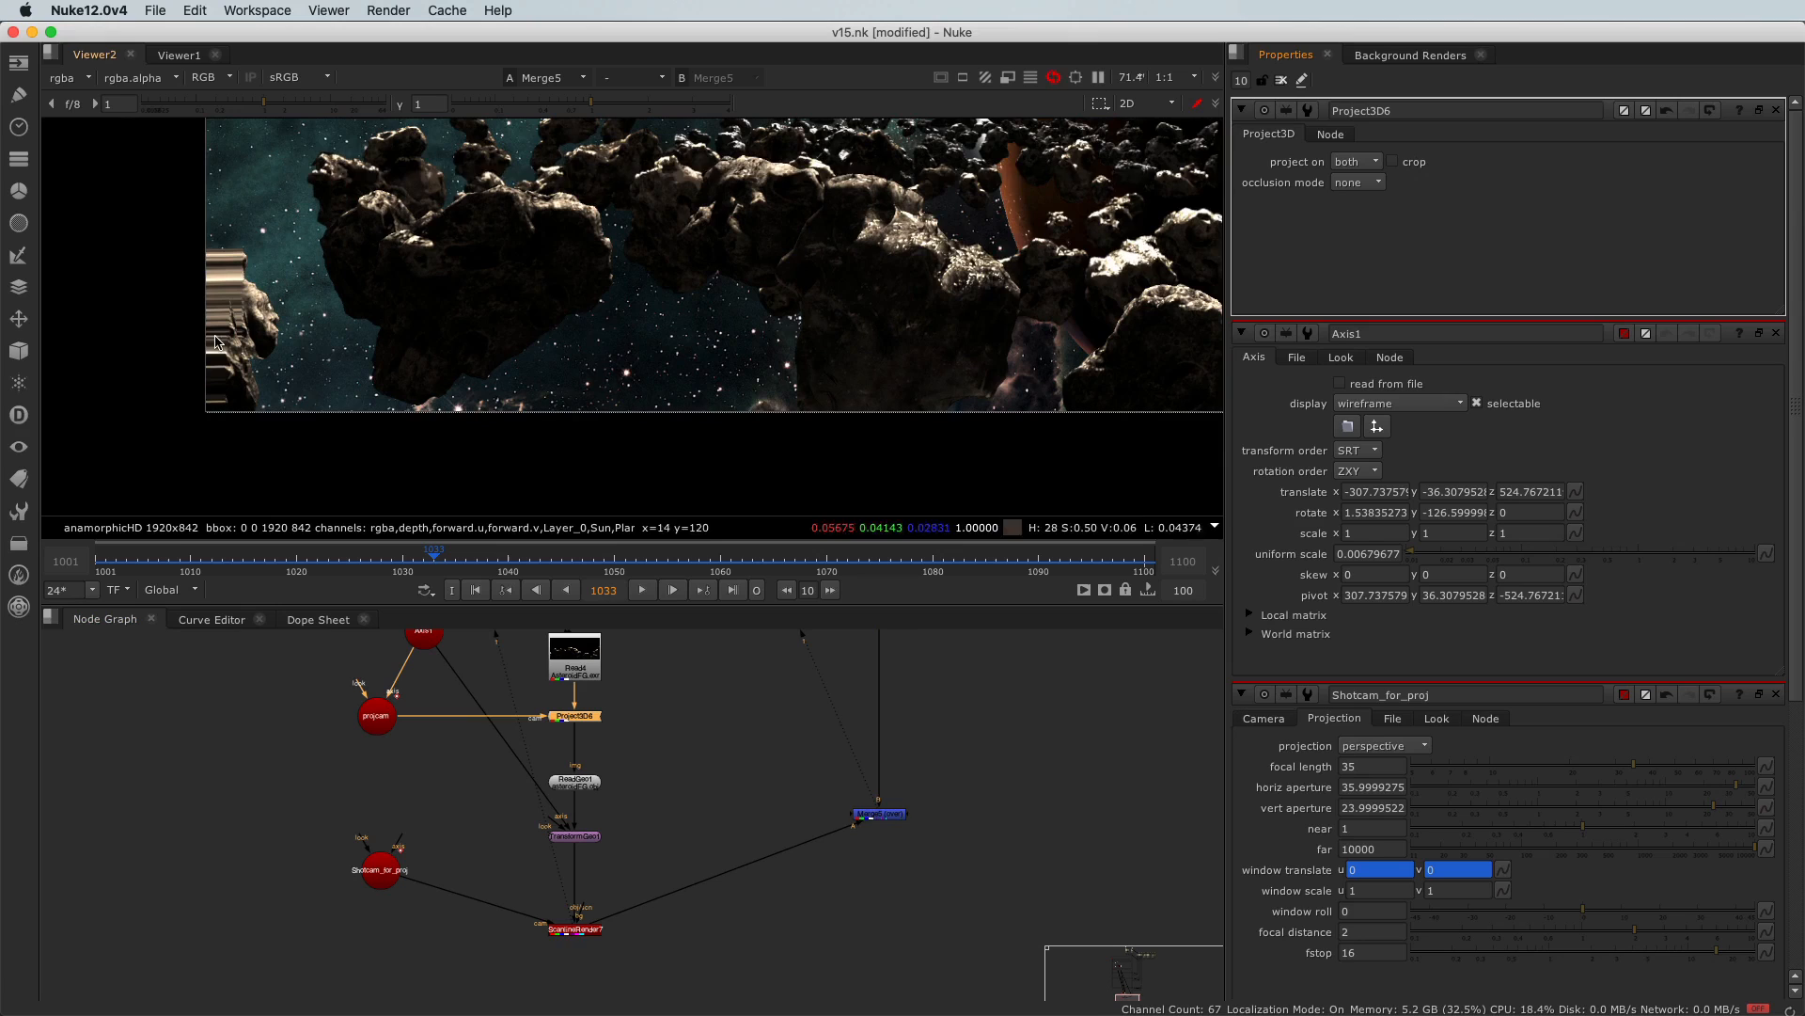
Compare the left image edge of the Read4 asteroid plate with the ScanlineRender7 output in the viewer
{"action": "left_click", "coordinate": [572, 670]}
{"action": "key", "text": "1"}
{"action": "scroll", "coordinate": [215, 247], "scroll_direction": "down", "scroll_amount": 1}
{"action": "scroll", "coordinate": [215, 247], "scroll_direction": "down", "scroll_amount": 1}
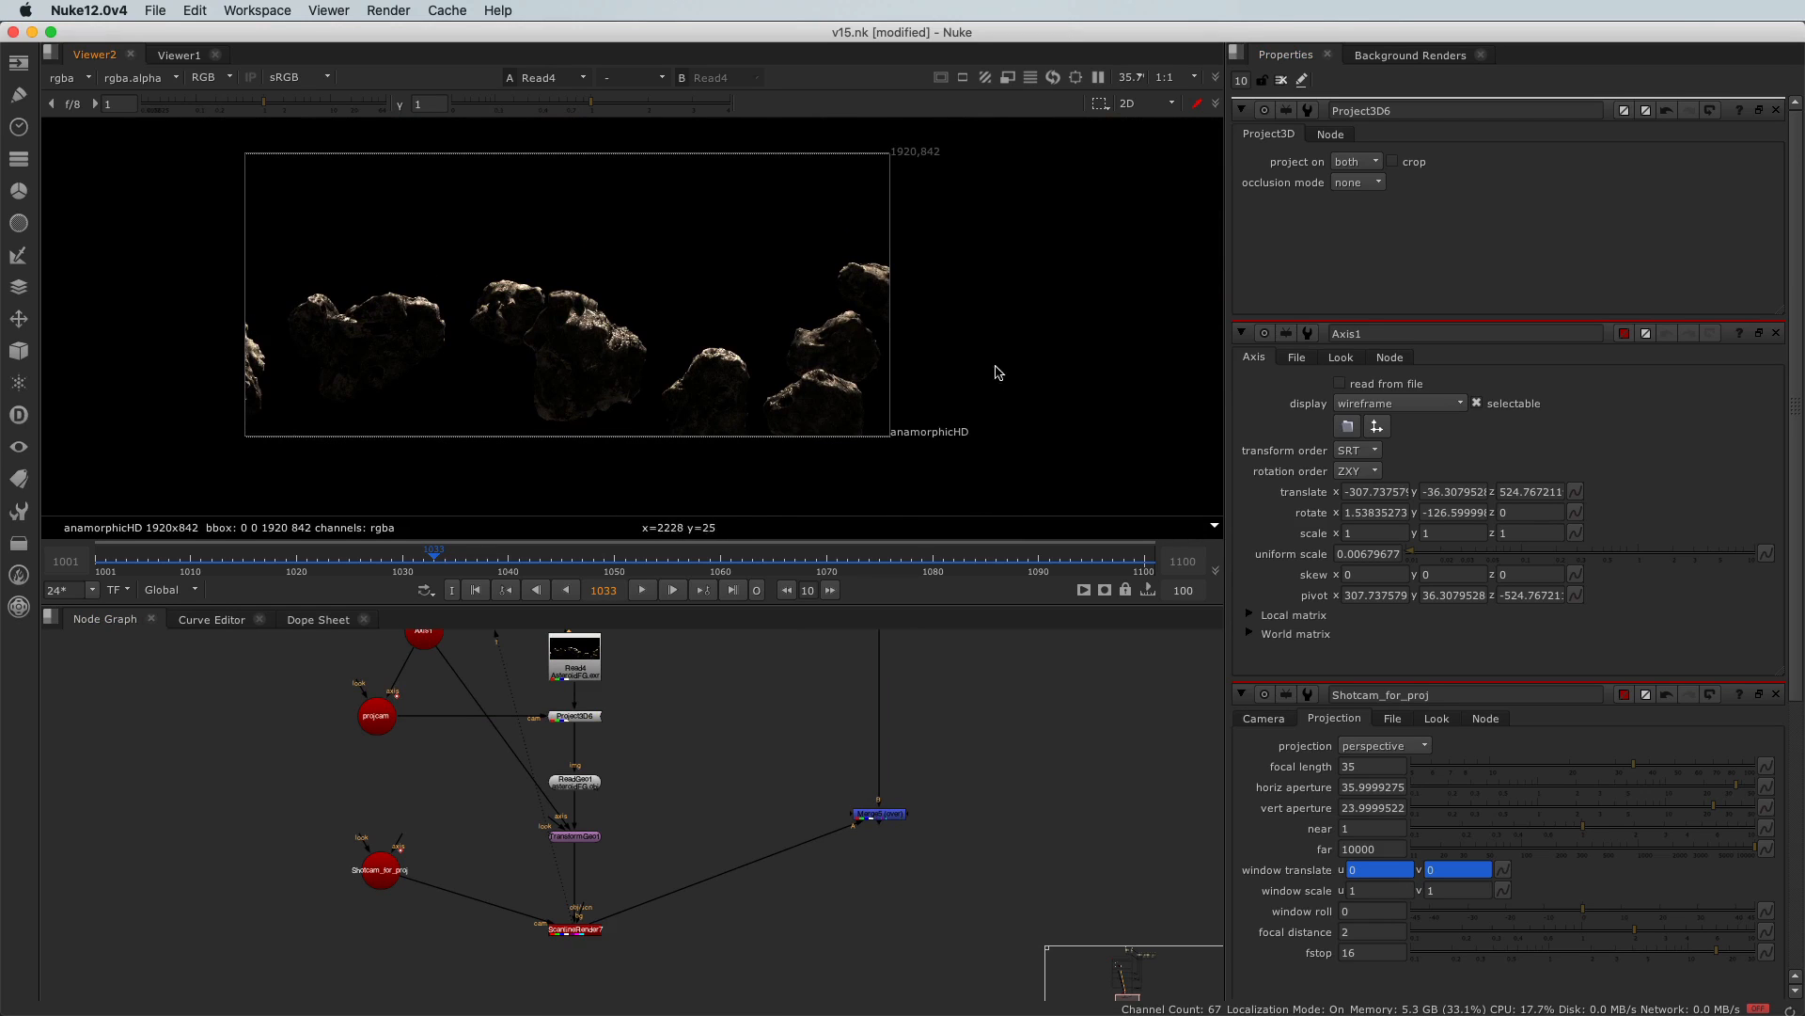
{"action": "scroll", "coordinate": [196, 399], "scroll_direction": "up", "scroll_amount": 2}
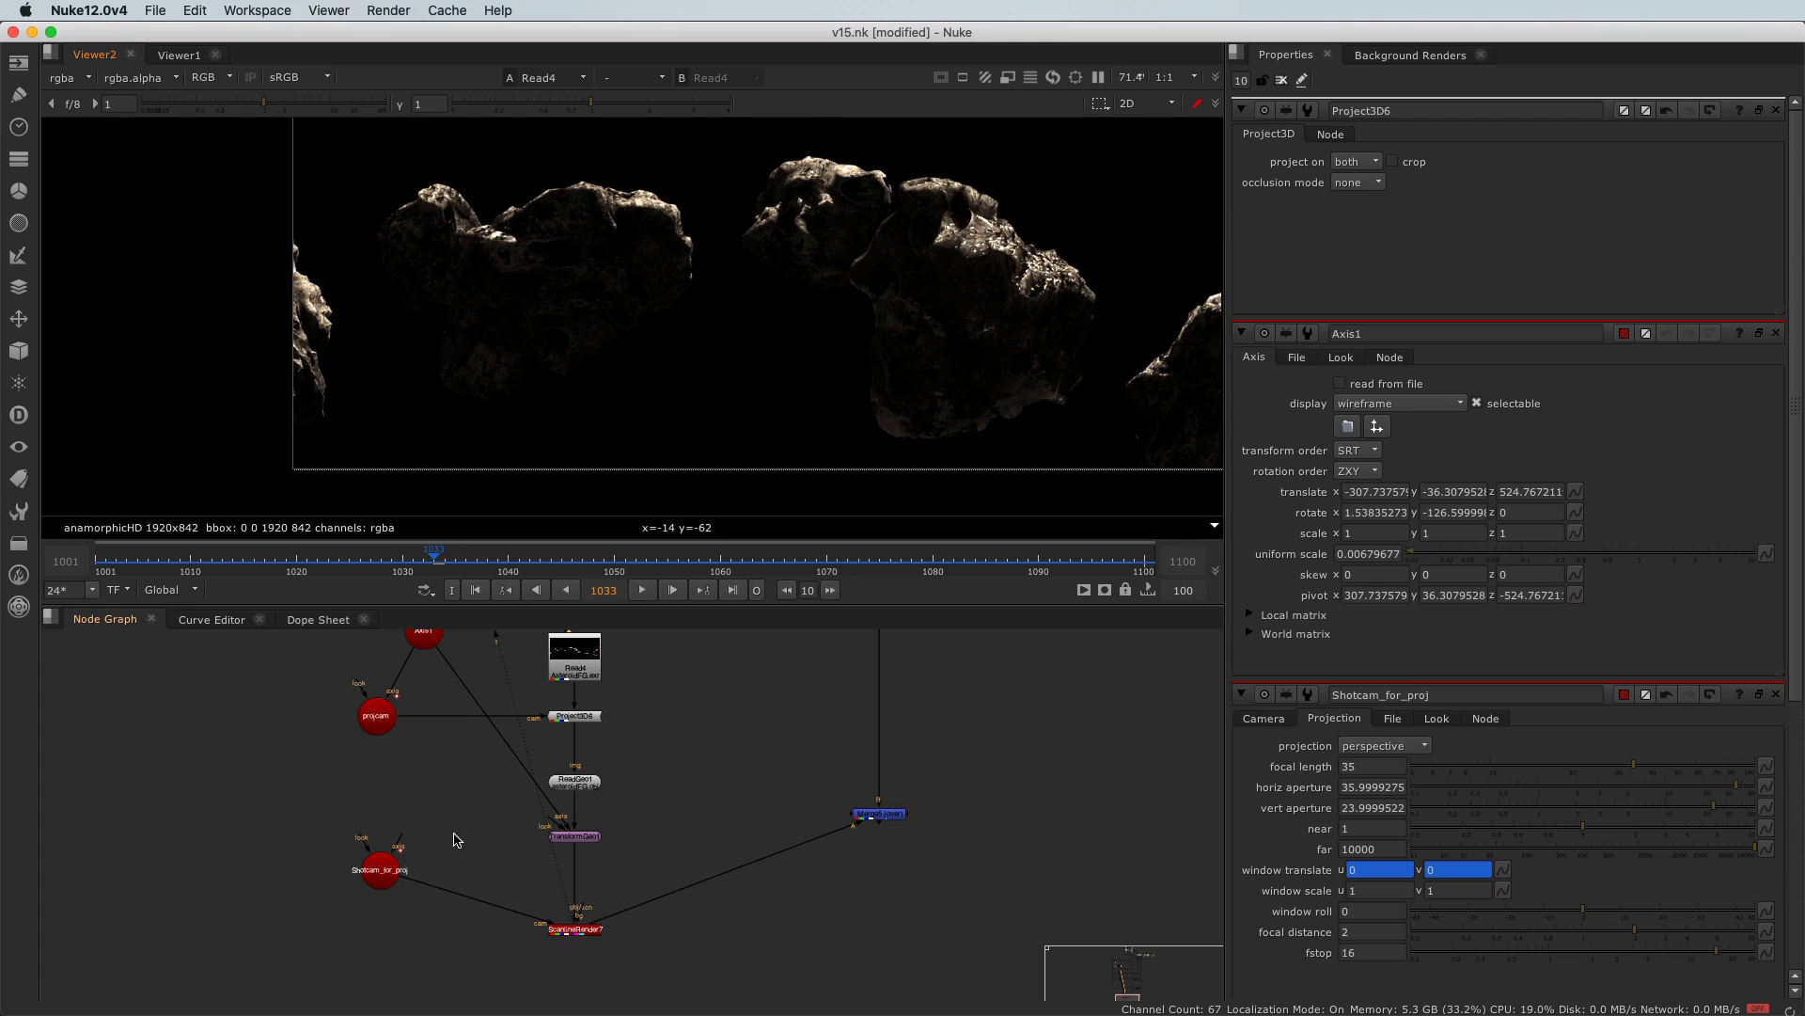
{"action": "left_click_drag", "start_coordinate": [527, 901], "coordinate": [646, 959]}
{"action": "key", "text": "1"}
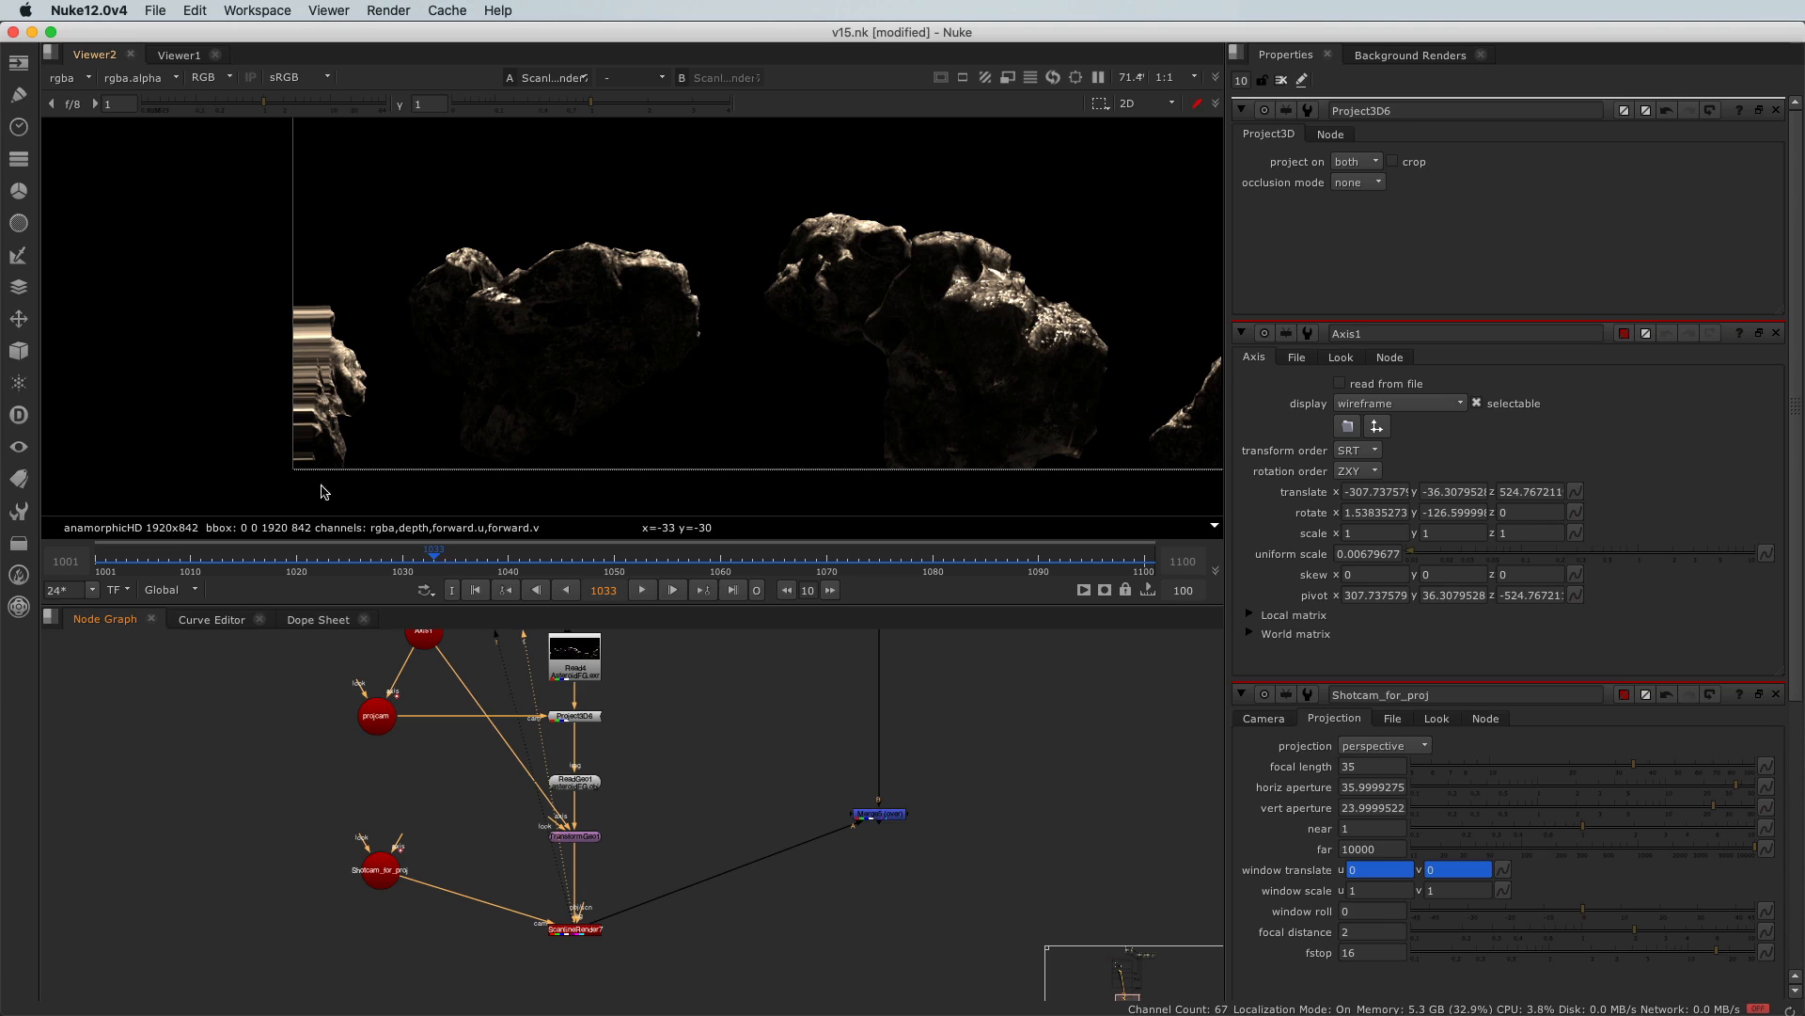
{"action": "left_click", "coordinate": [562, 664]}
{"action": "key", "text": "1"}
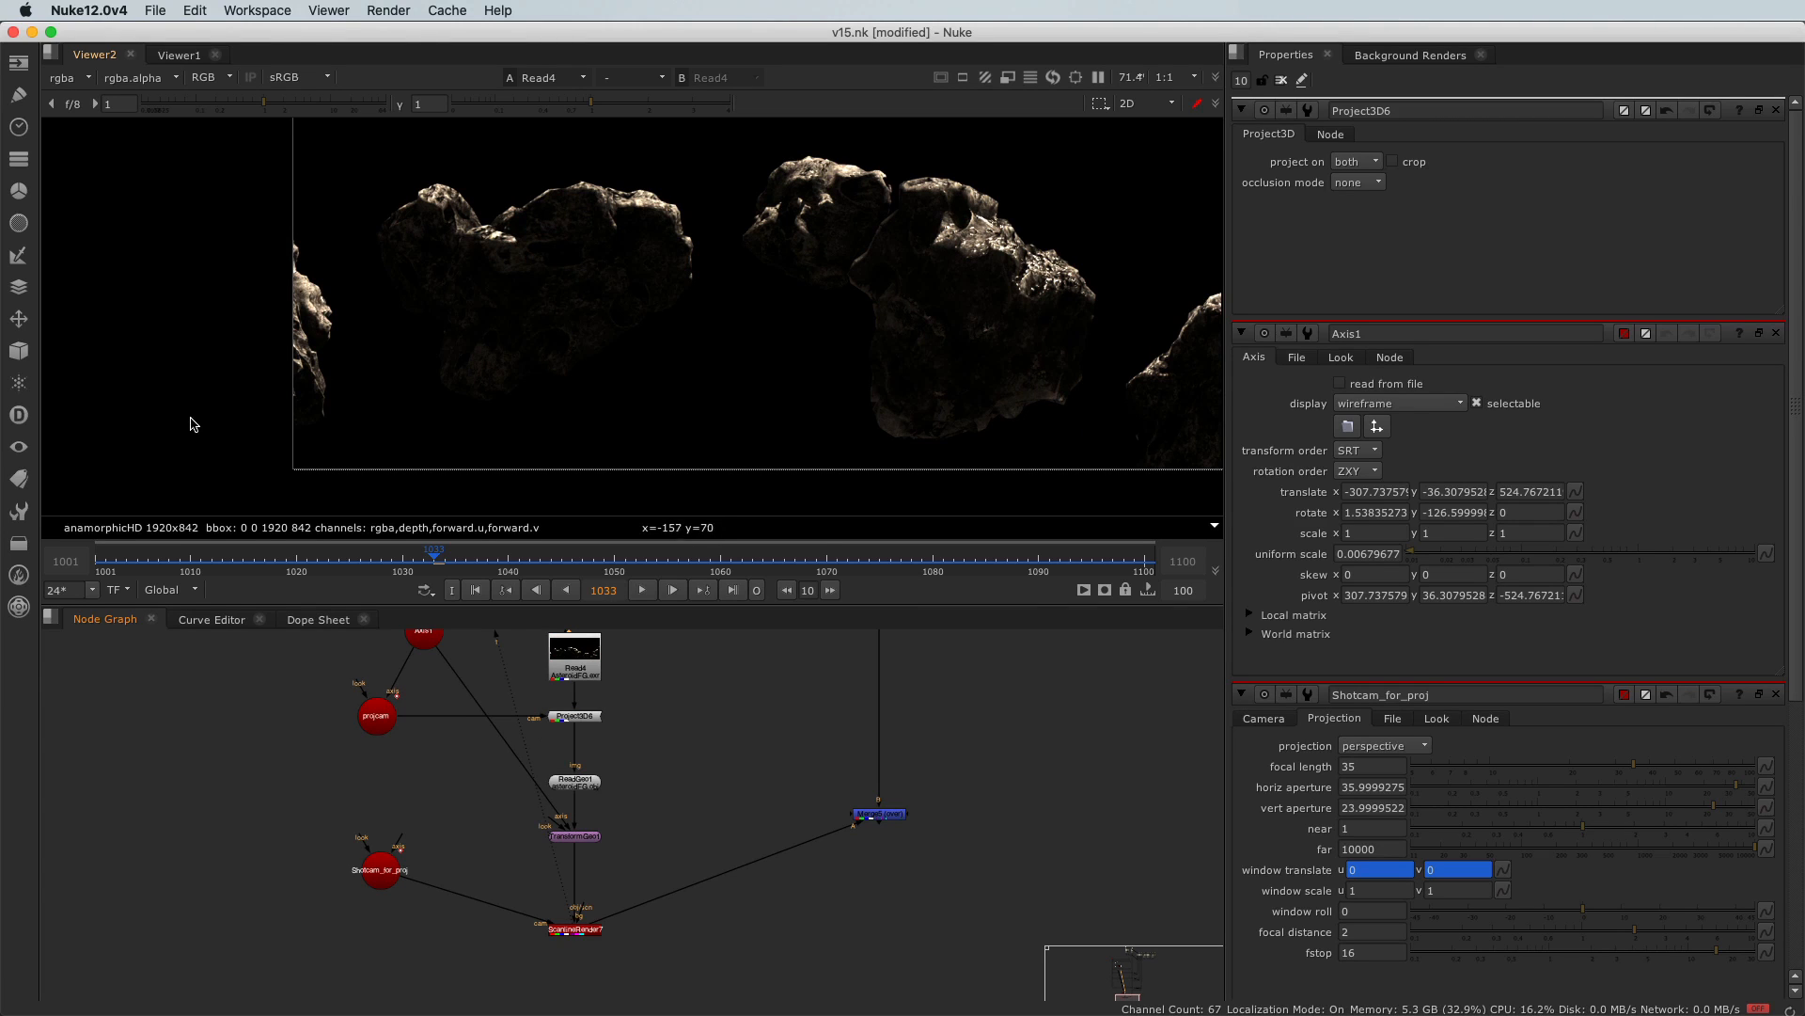
{"action": "middle_click_drag", "start_coordinate": [210, 365], "coordinate": [207, 383]}
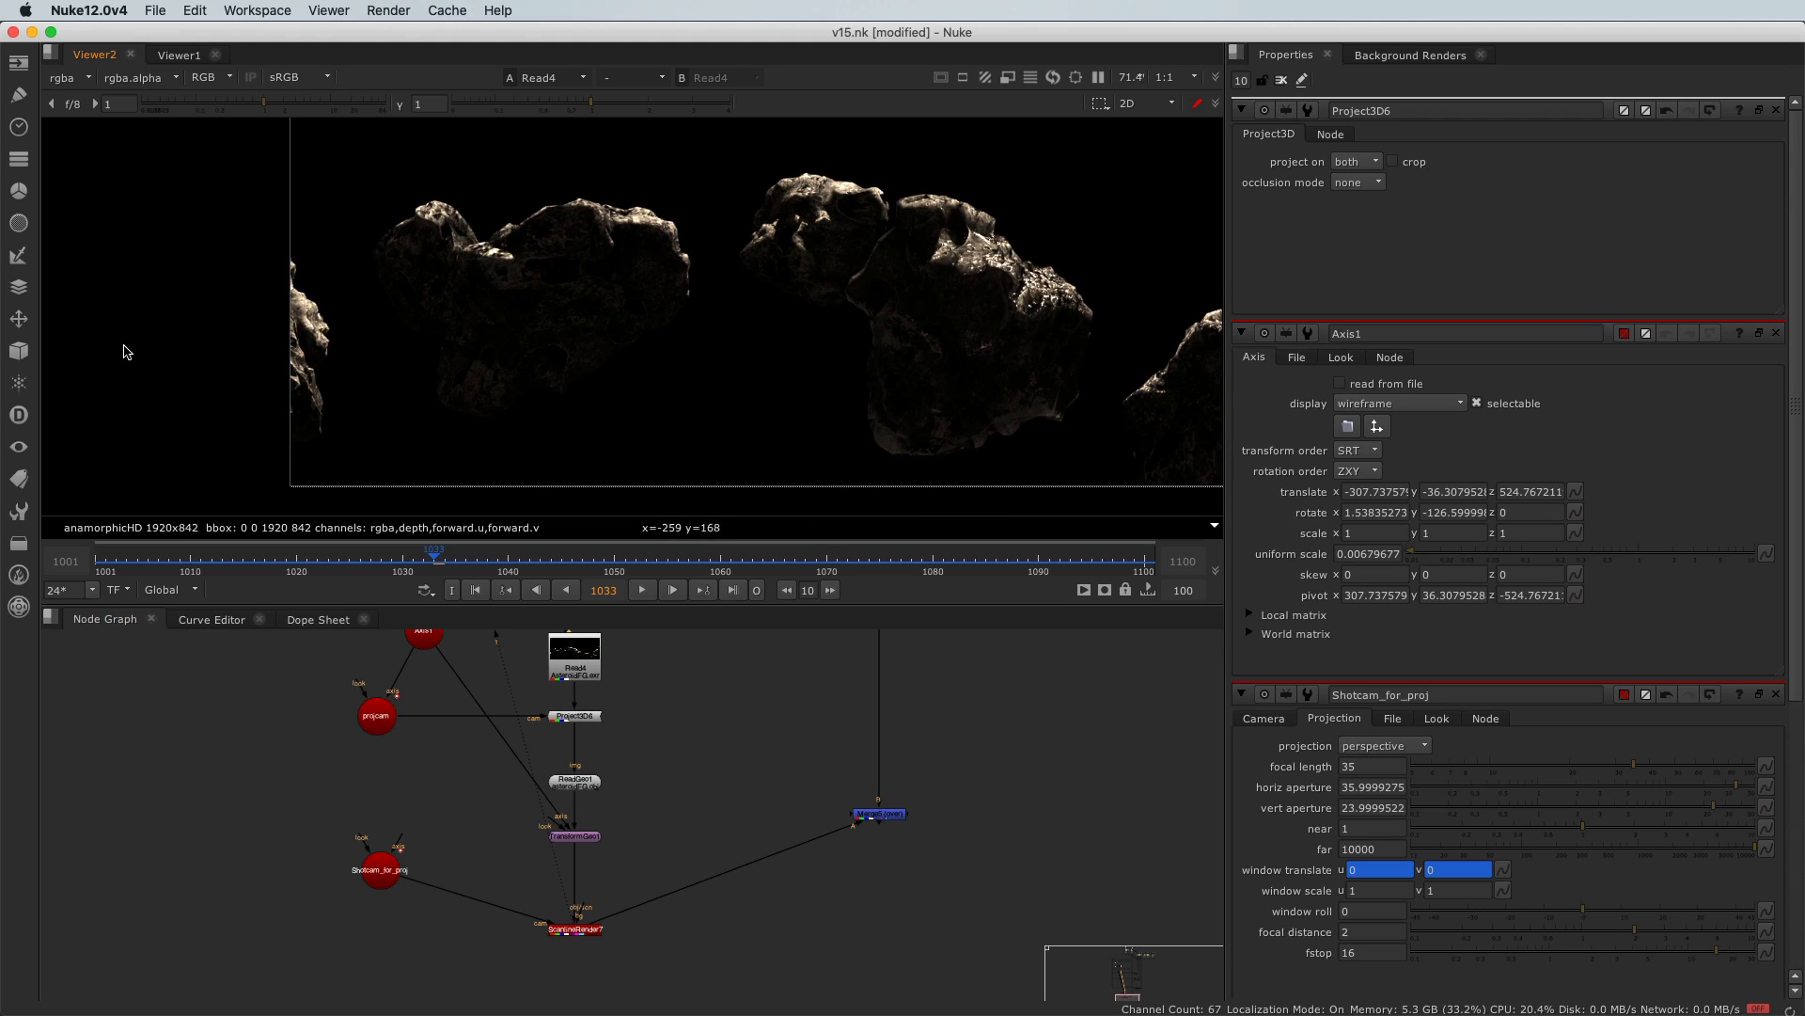
Add a Roto node beside Read4 in the node graph
{"action": "scroll", "coordinate": [639, 799], "scroll_direction": "up", "scroll_amount": 6}
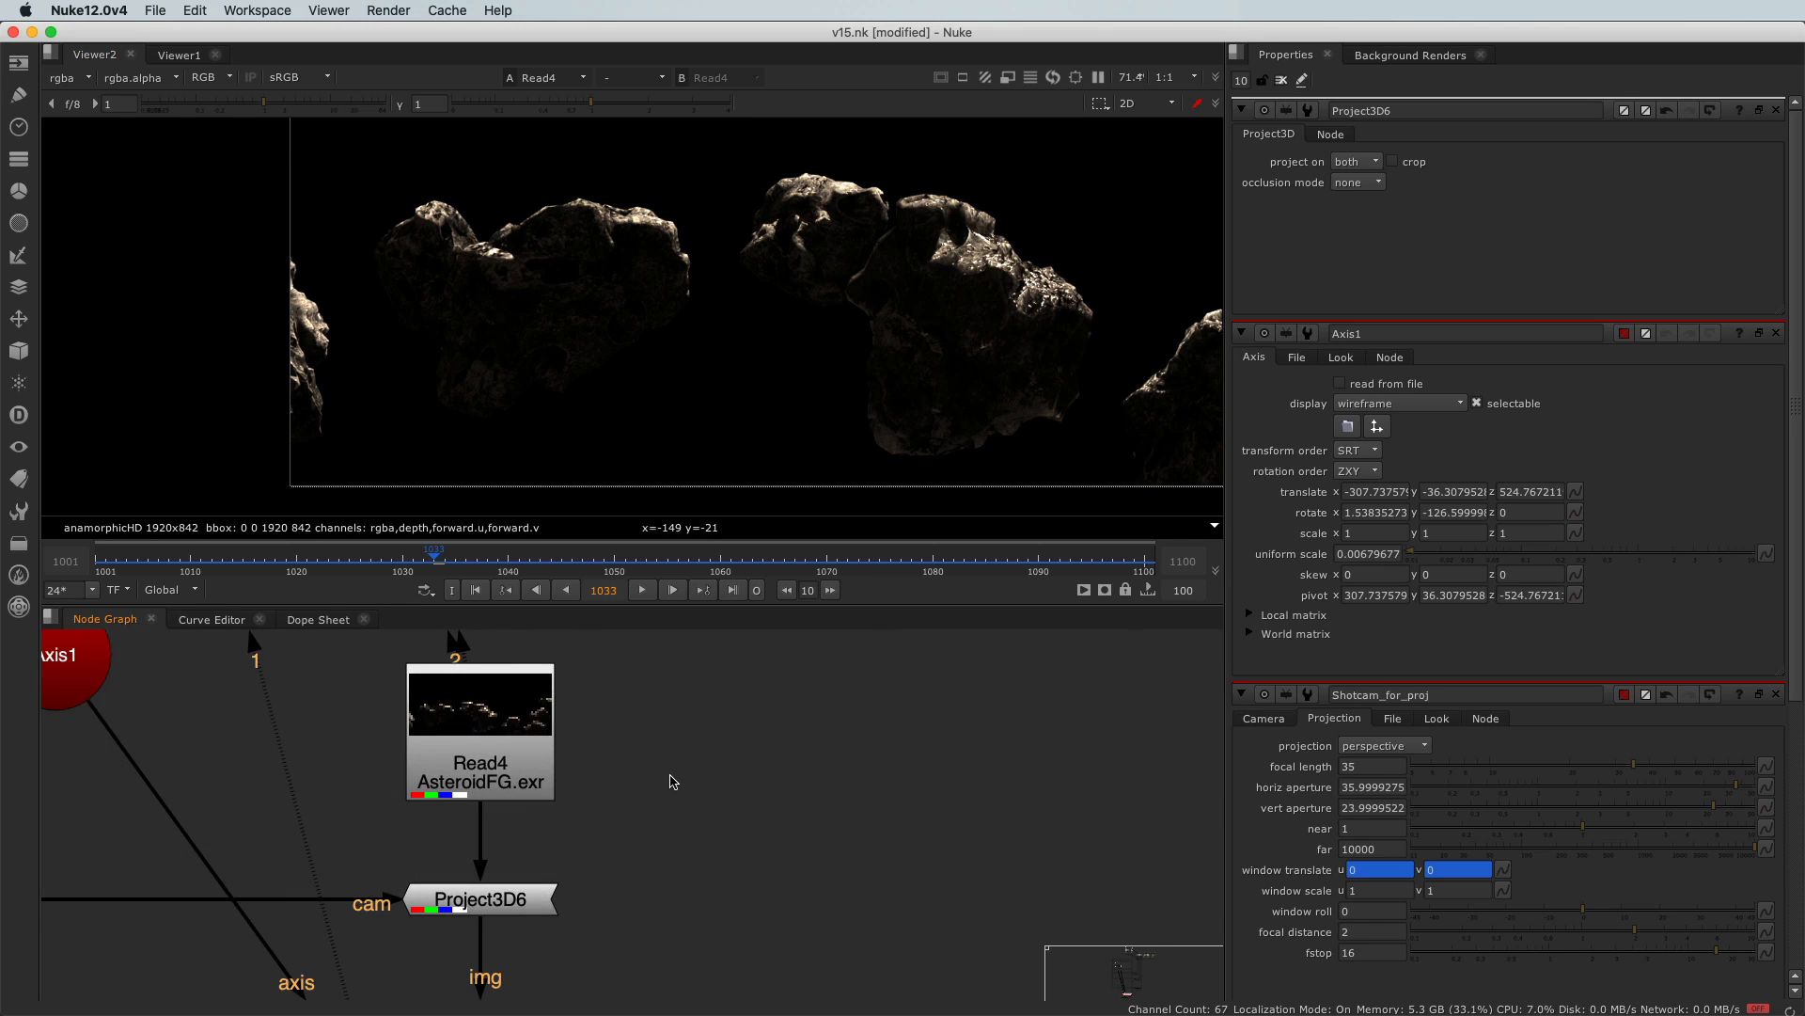
{"action": "key", "text": "o"}
{"action": "left_click_drag", "start_coordinate": [671, 780], "coordinate": [739, 769]}
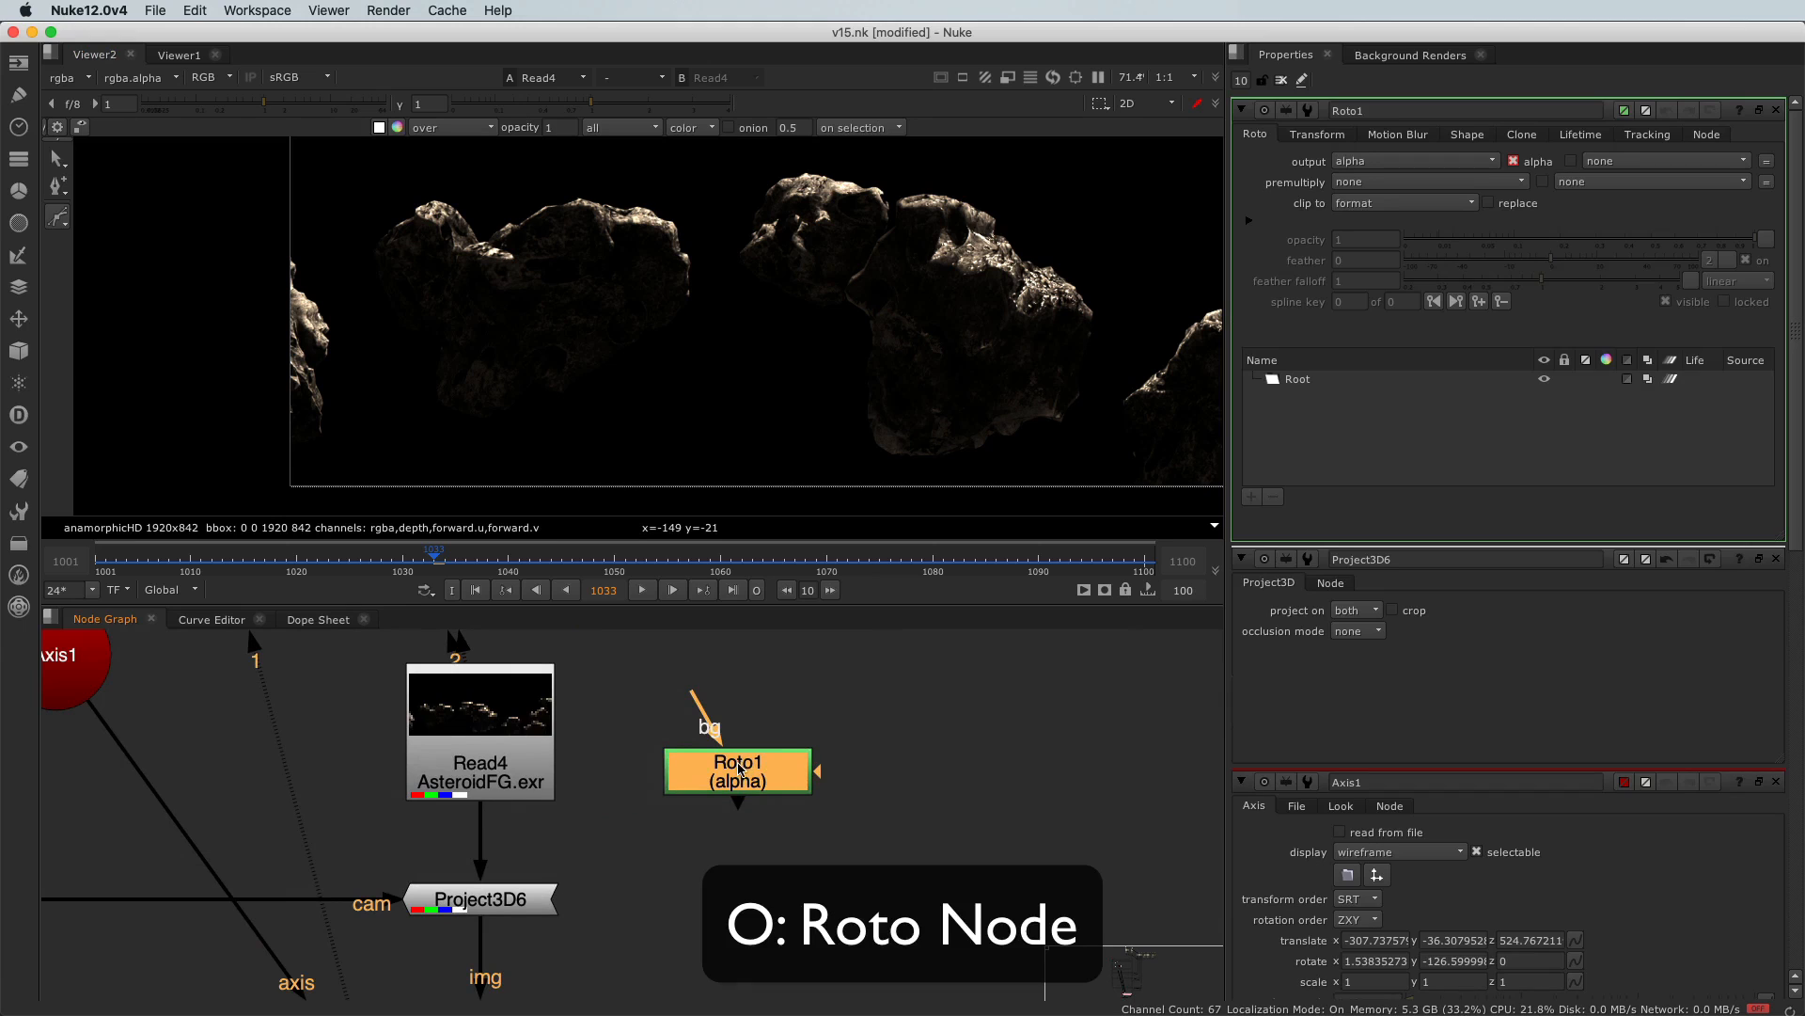
Draw a closed eight-point roto shape around the cut-off asteroid at the left edge of the Read4 image
{"action": "left_click", "coordinate": [271, 228]}
{"action": "left_click", "coordinate": [313, 257]}
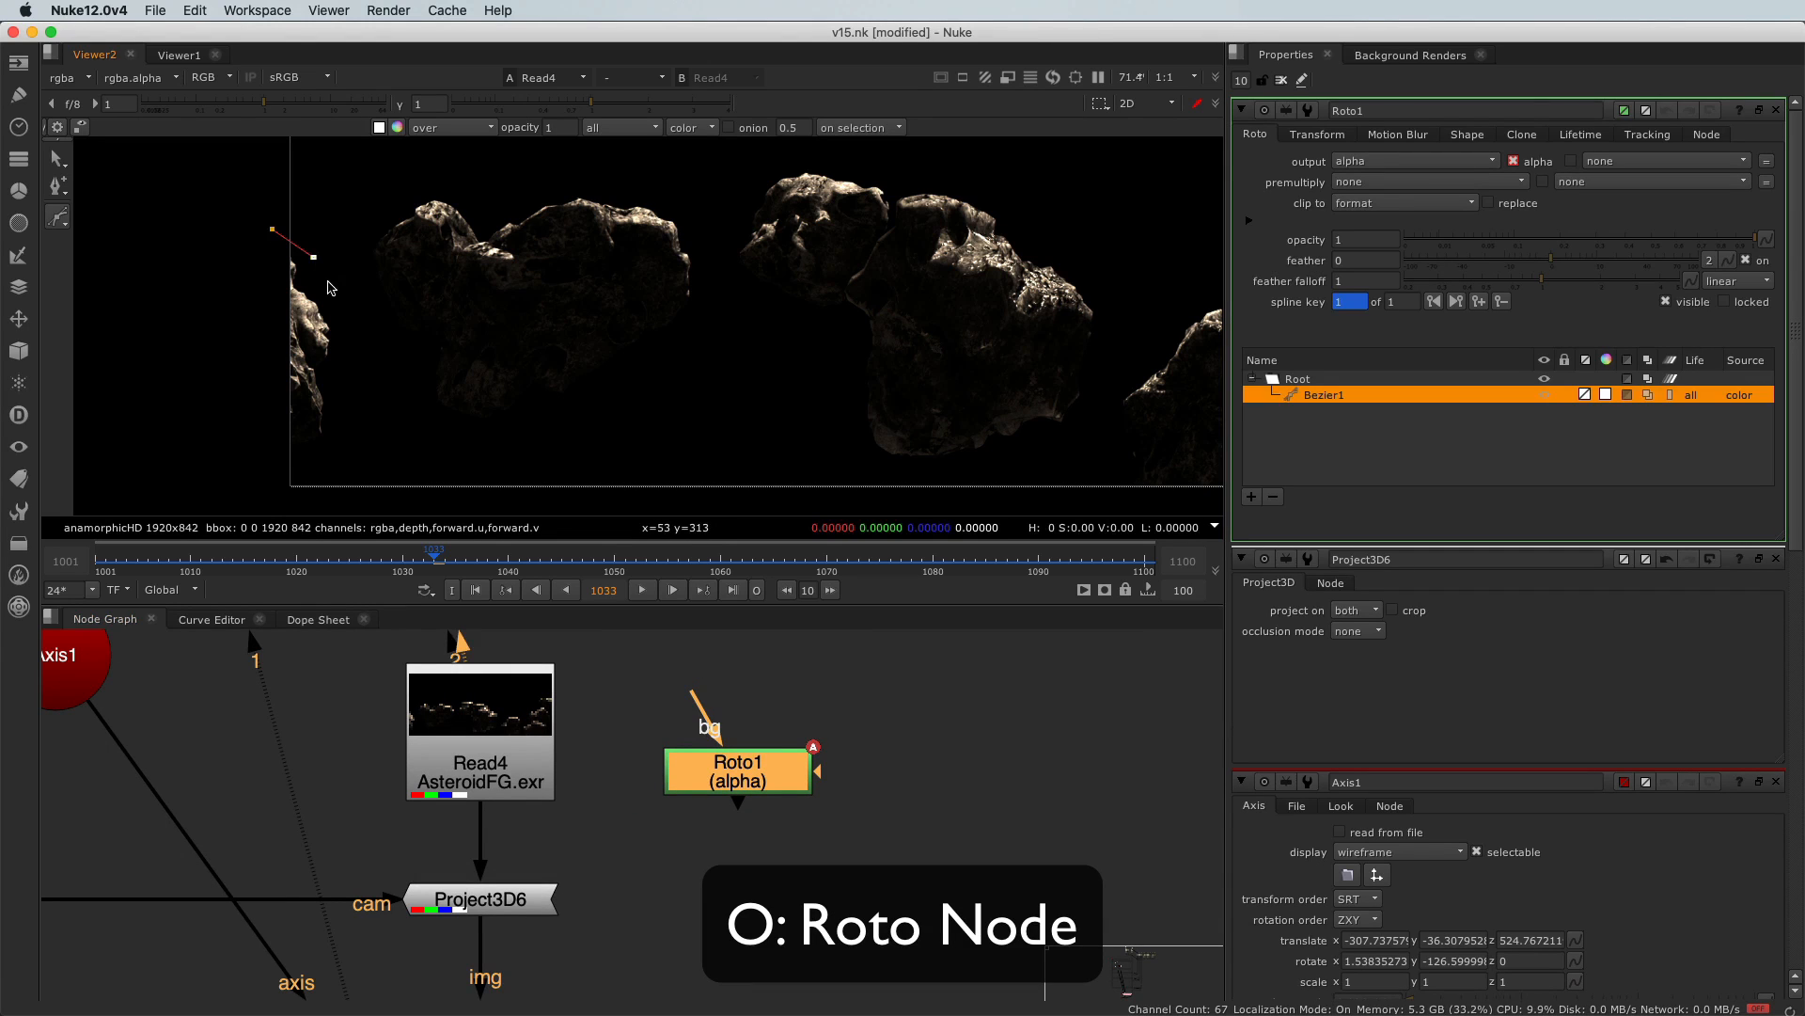
{"action": "left_click", "coordinate": [342, 299]}
{"action": "left_click", "coordinate": [348, 379]}
{"action": "left_click", "coordinate": [326, 454]}
{"action": "left_click", "coordinate": [235, 483]}
{"action": "left_click", "coordinate": [163, 389]}
{"action": "left_click", "coordinate": [220, 251]}
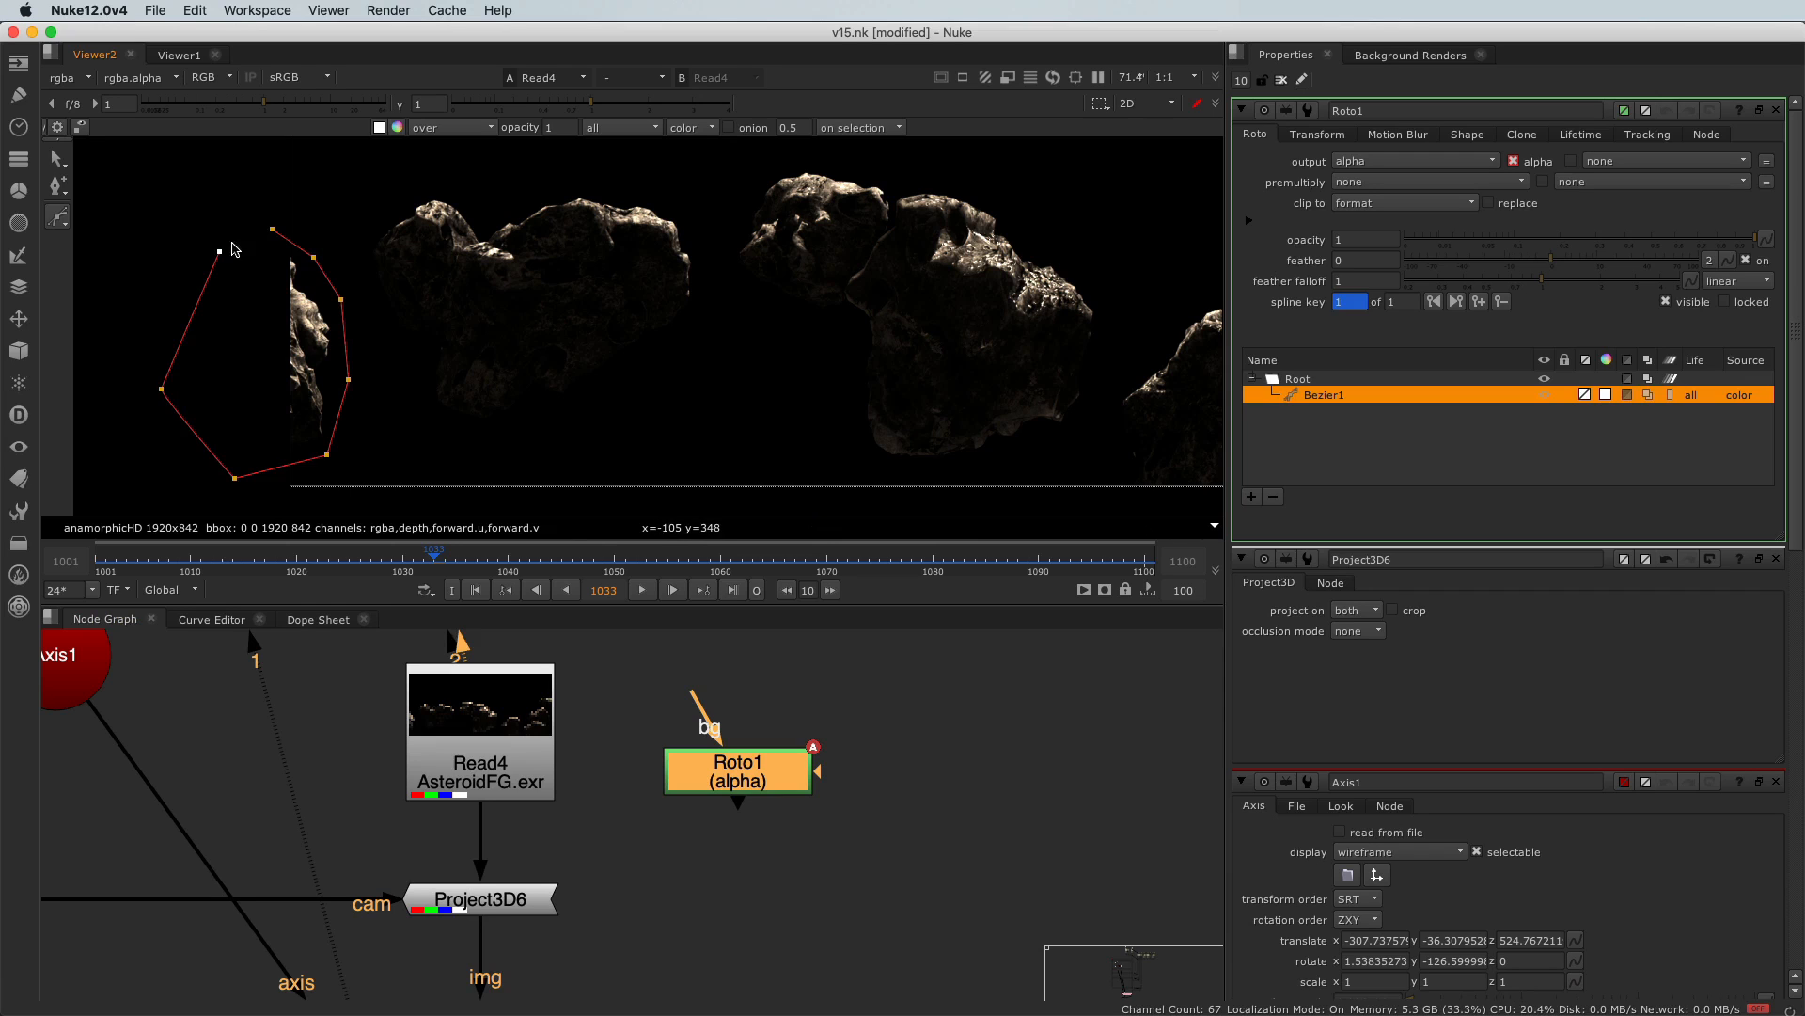
{"action": "left_click", "coordinate": [272, 230]}
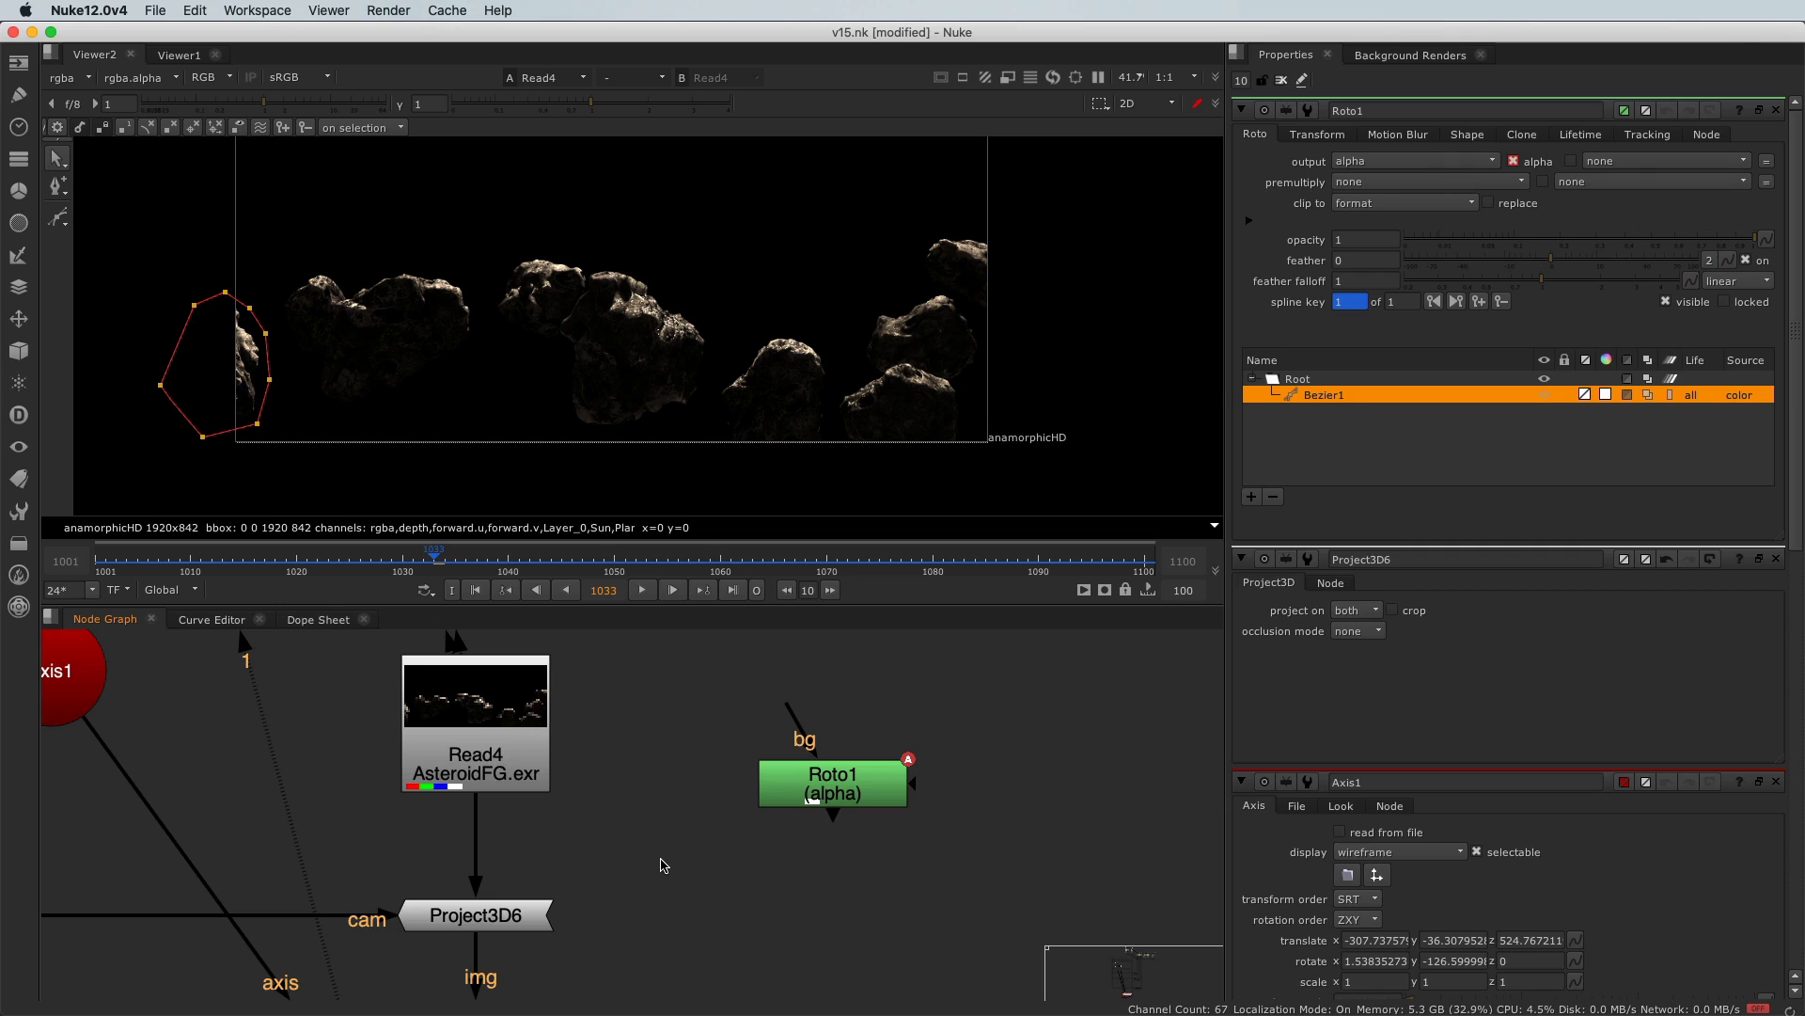
Insert a Merge node between Read4 and Project3D6 and connect its A input to Roto1
{"action": "key", "text": "m"}
{"action": "left_click_drag", "start_coordinate": [663, 863], "coordinate": [481, 857]}
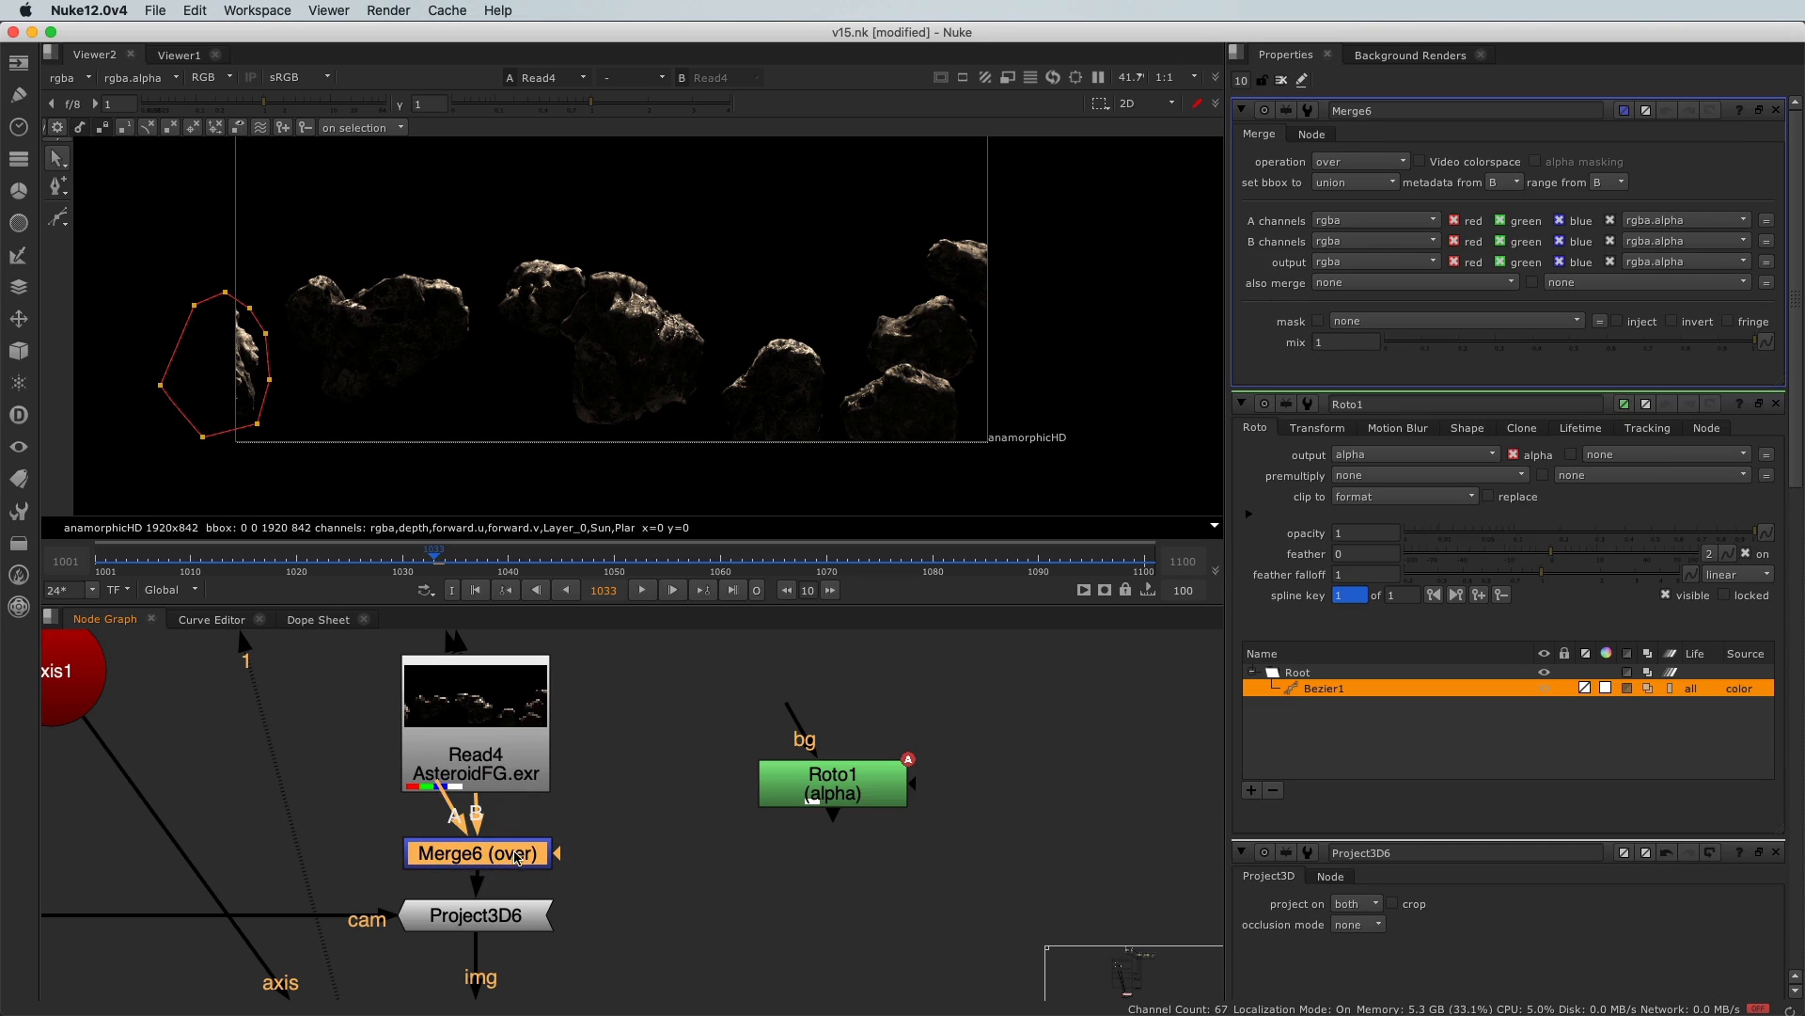
{"action": "left_click_drag", "start_coordinate": [456, 822], "coordinate": [850, 795]}
{"action": "left_click_drag", "start_coordinate": [849, 794], "coordinate": [849, 795]}
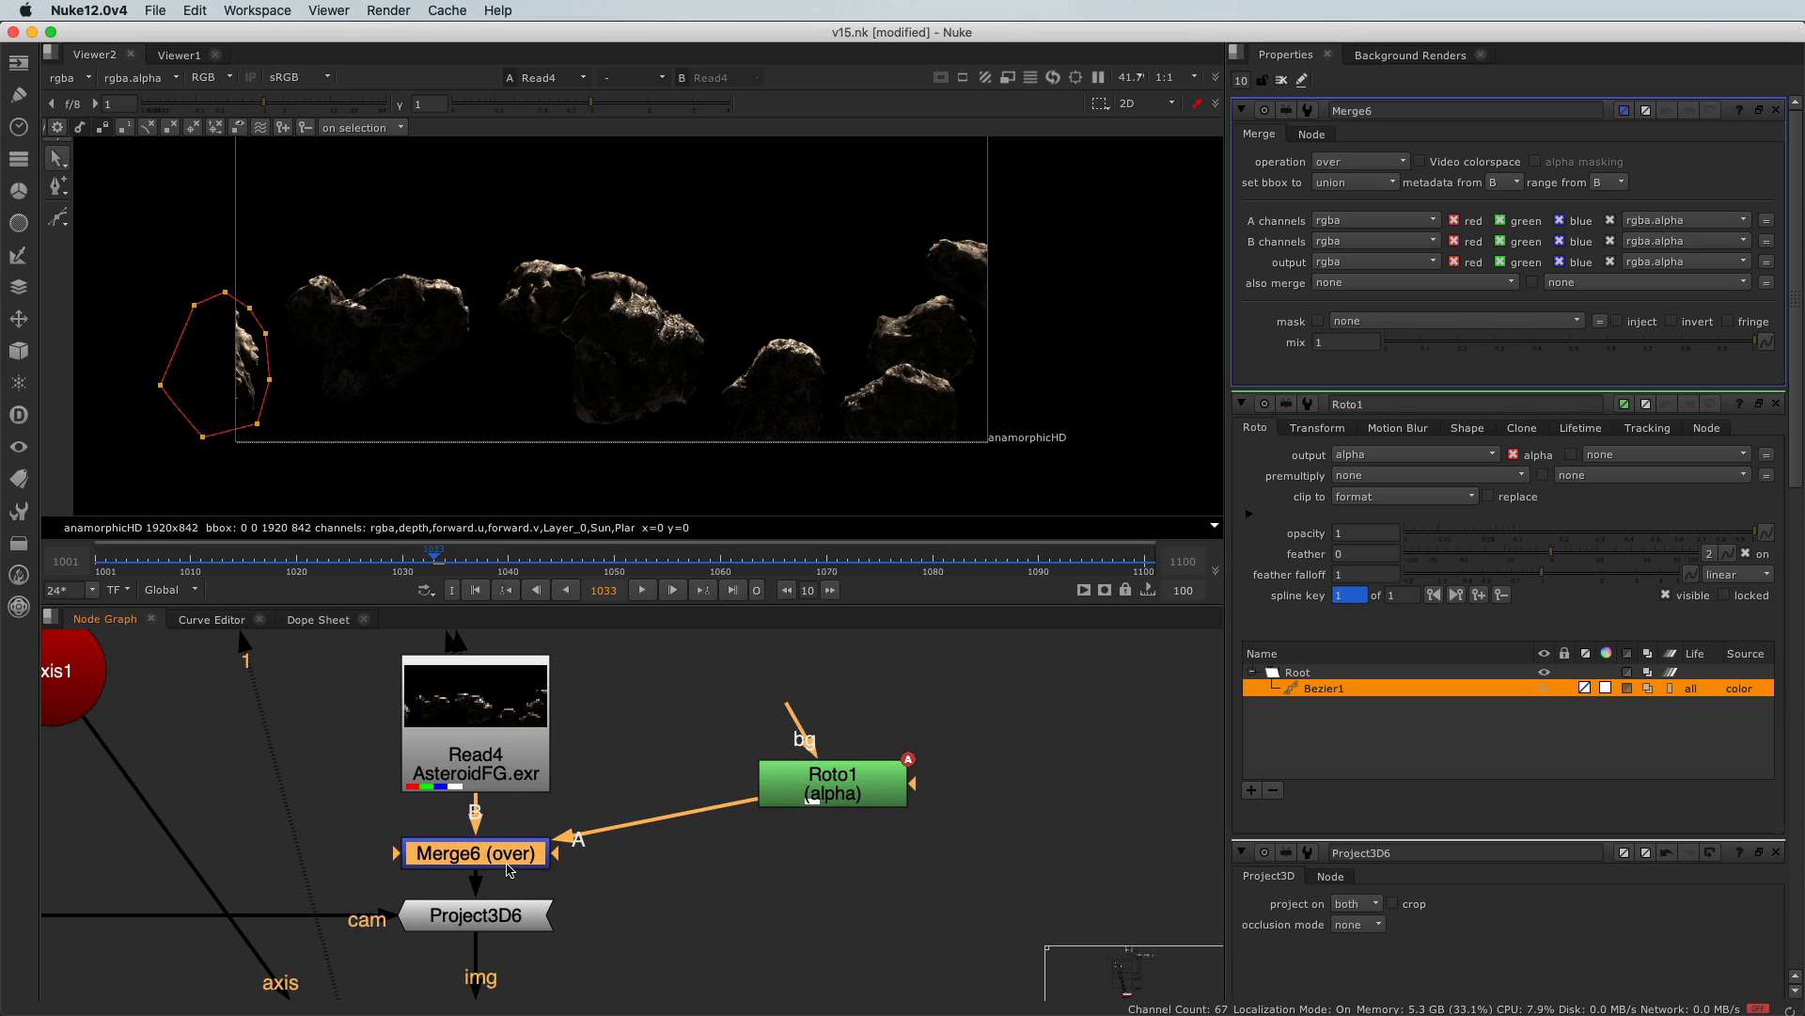
Set the Merge6 operation to stencil, move the node slightly closer to Read4 and view its result
{"action": "left_click", "coordinate": [1354, 164]}
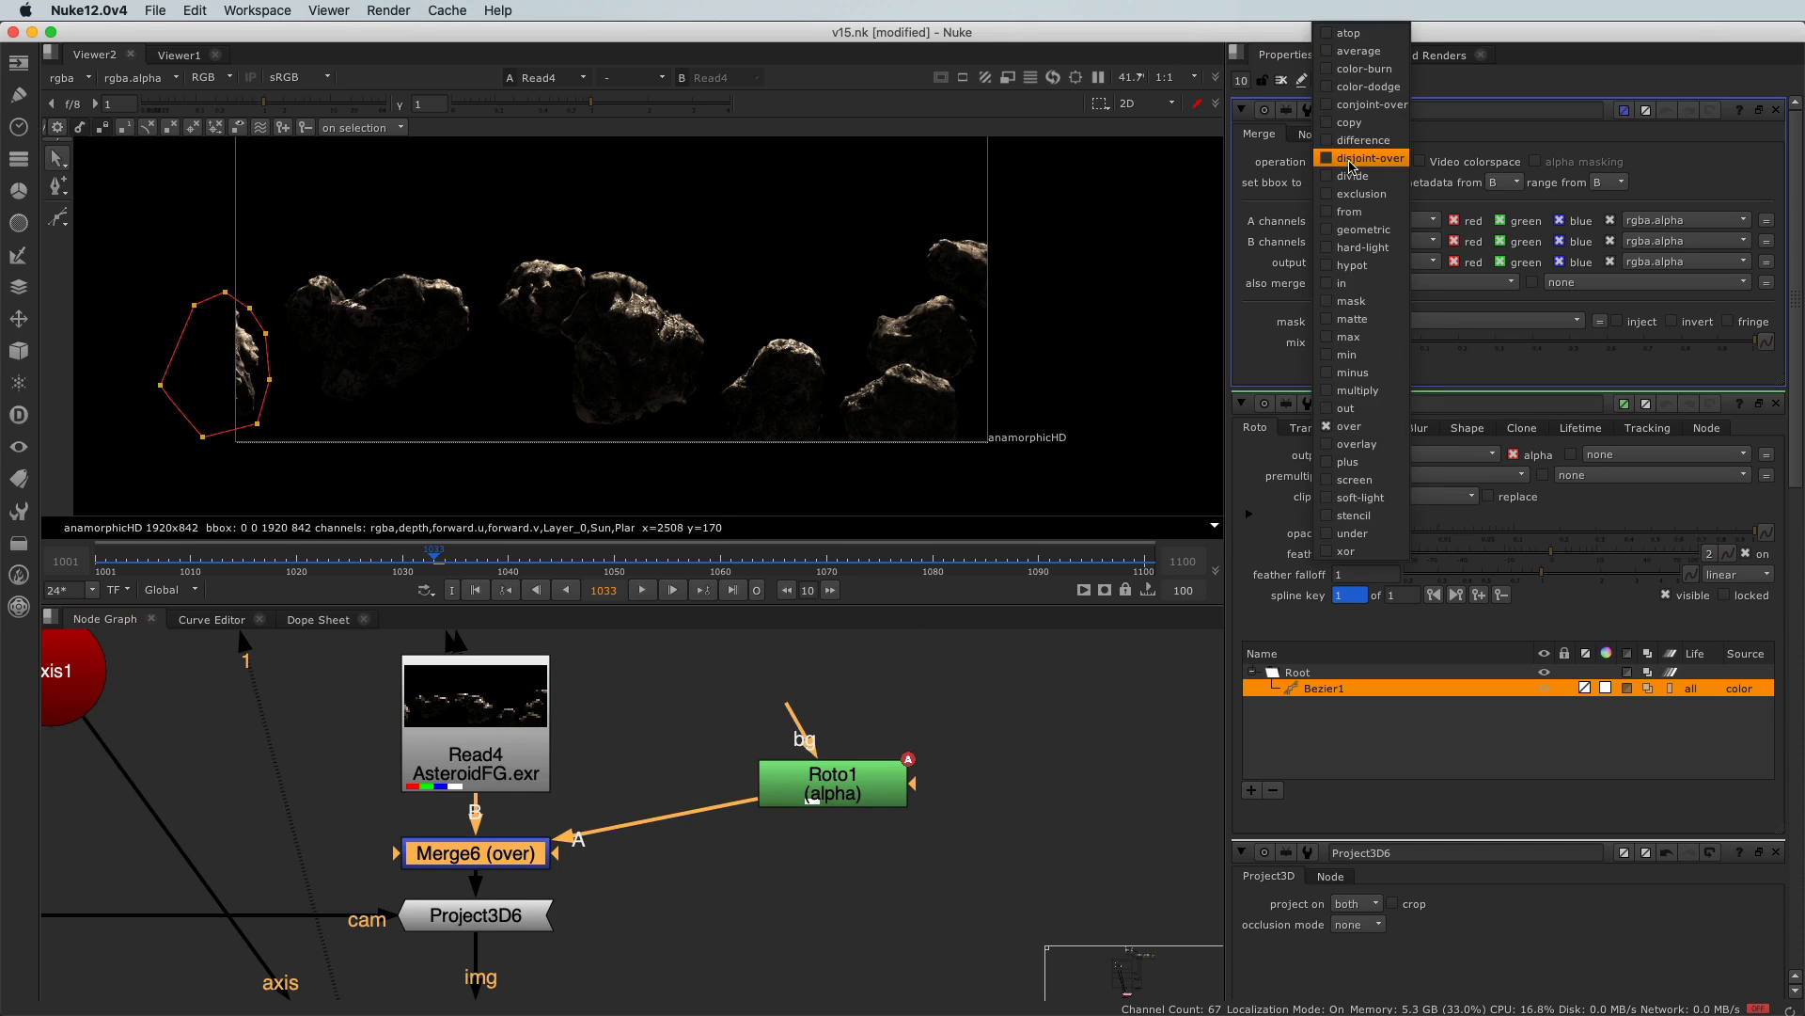
{"action": "left_click", "coordinate": [1361, 516]}
{"action": "left_click_drag", "start_coordinate": [539, 866], "coordinate": [539, 852]}
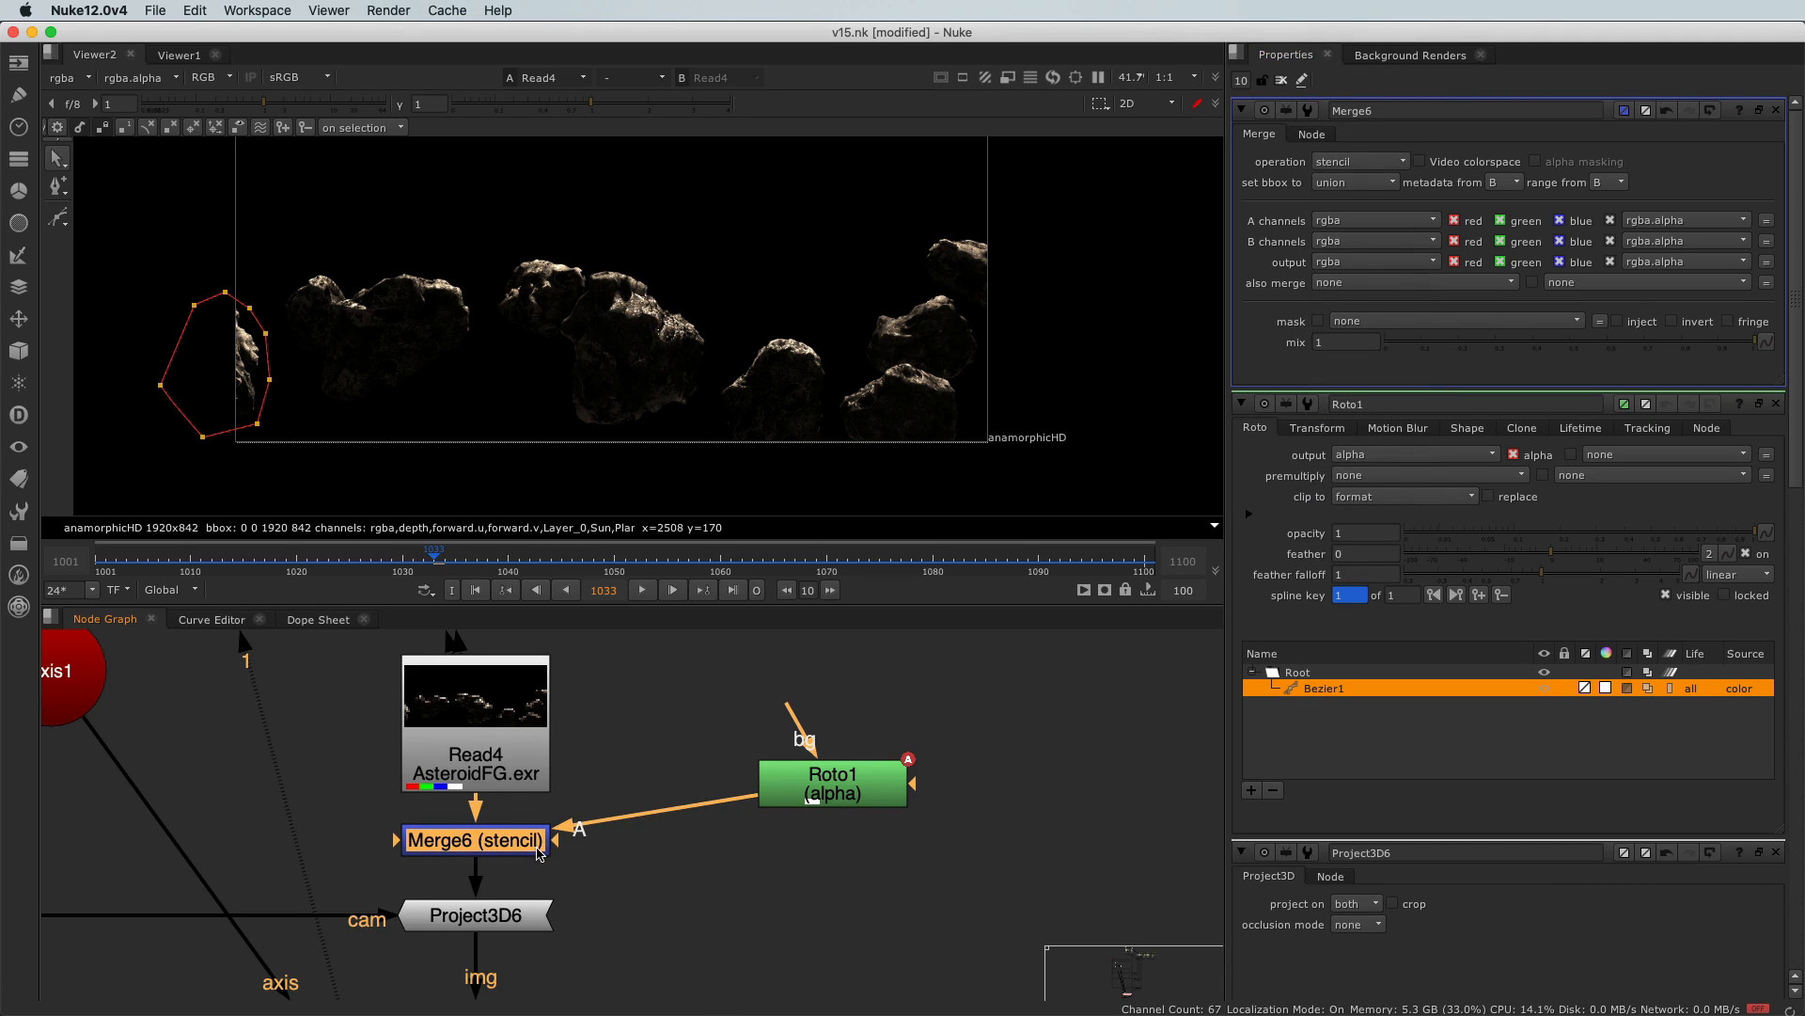
{"action": "key", "text": "1"}
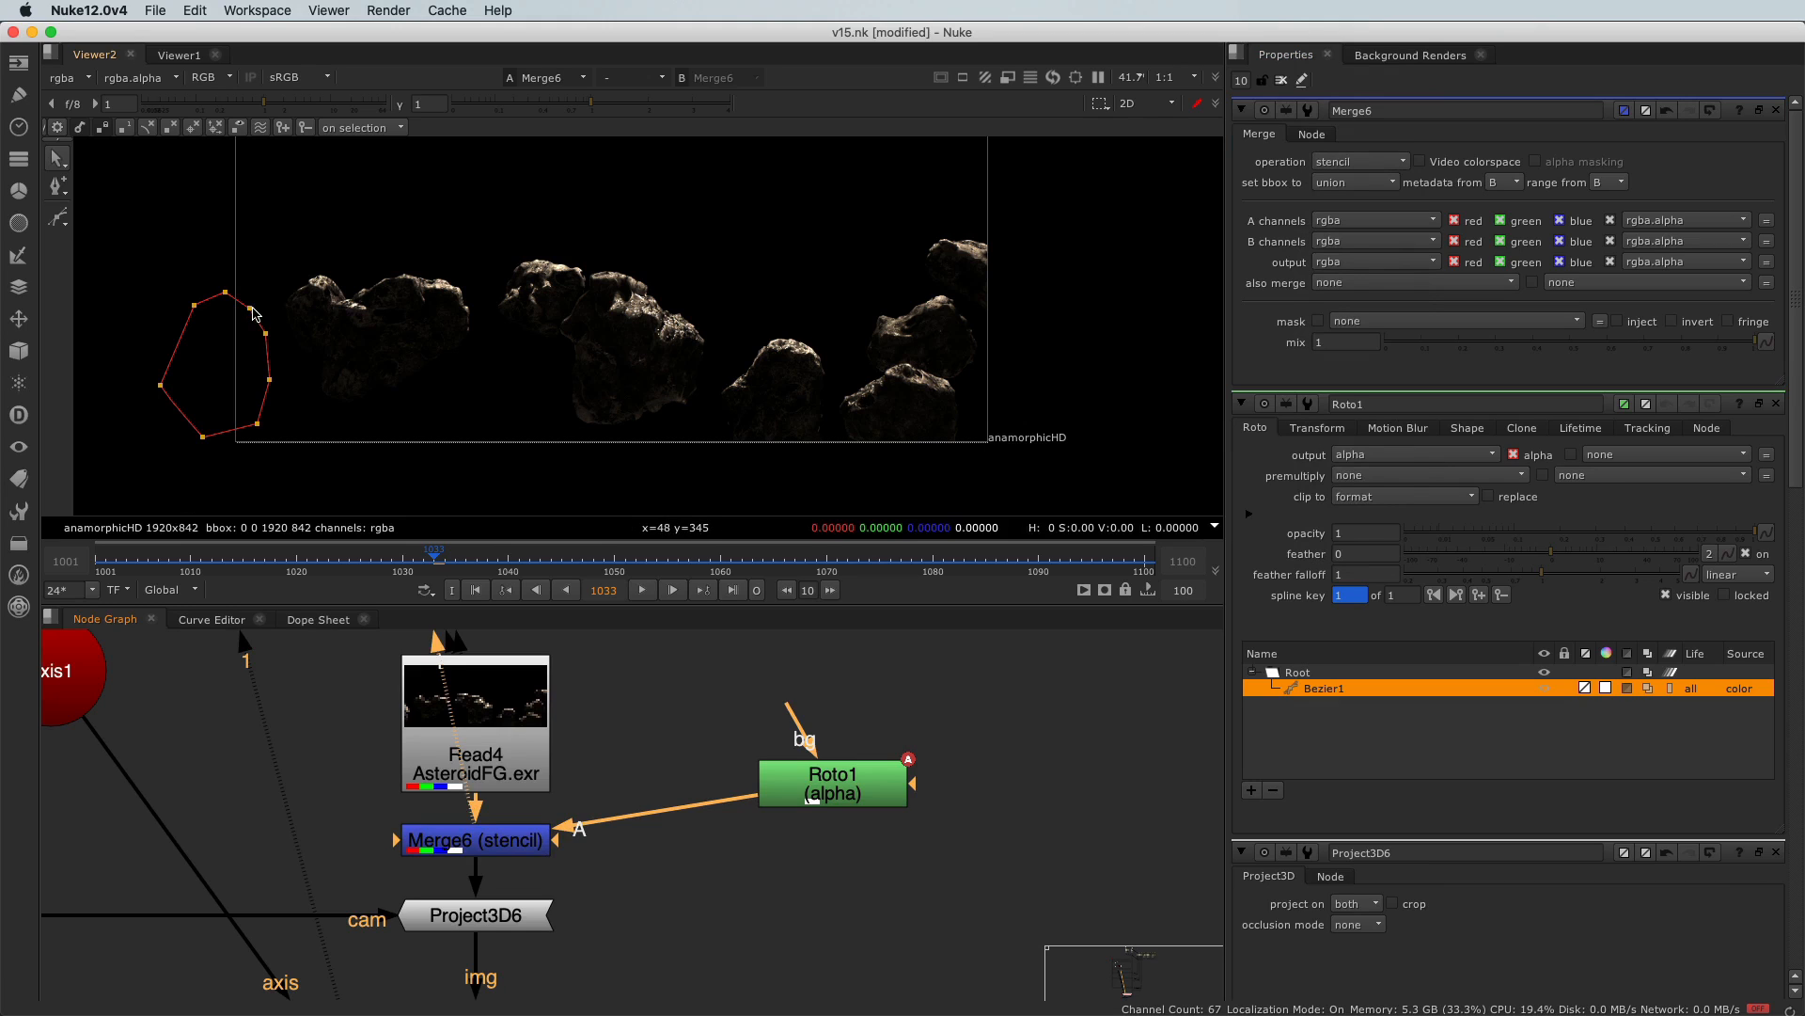
{"action": "left_click", "coordinate": [468, 841]}
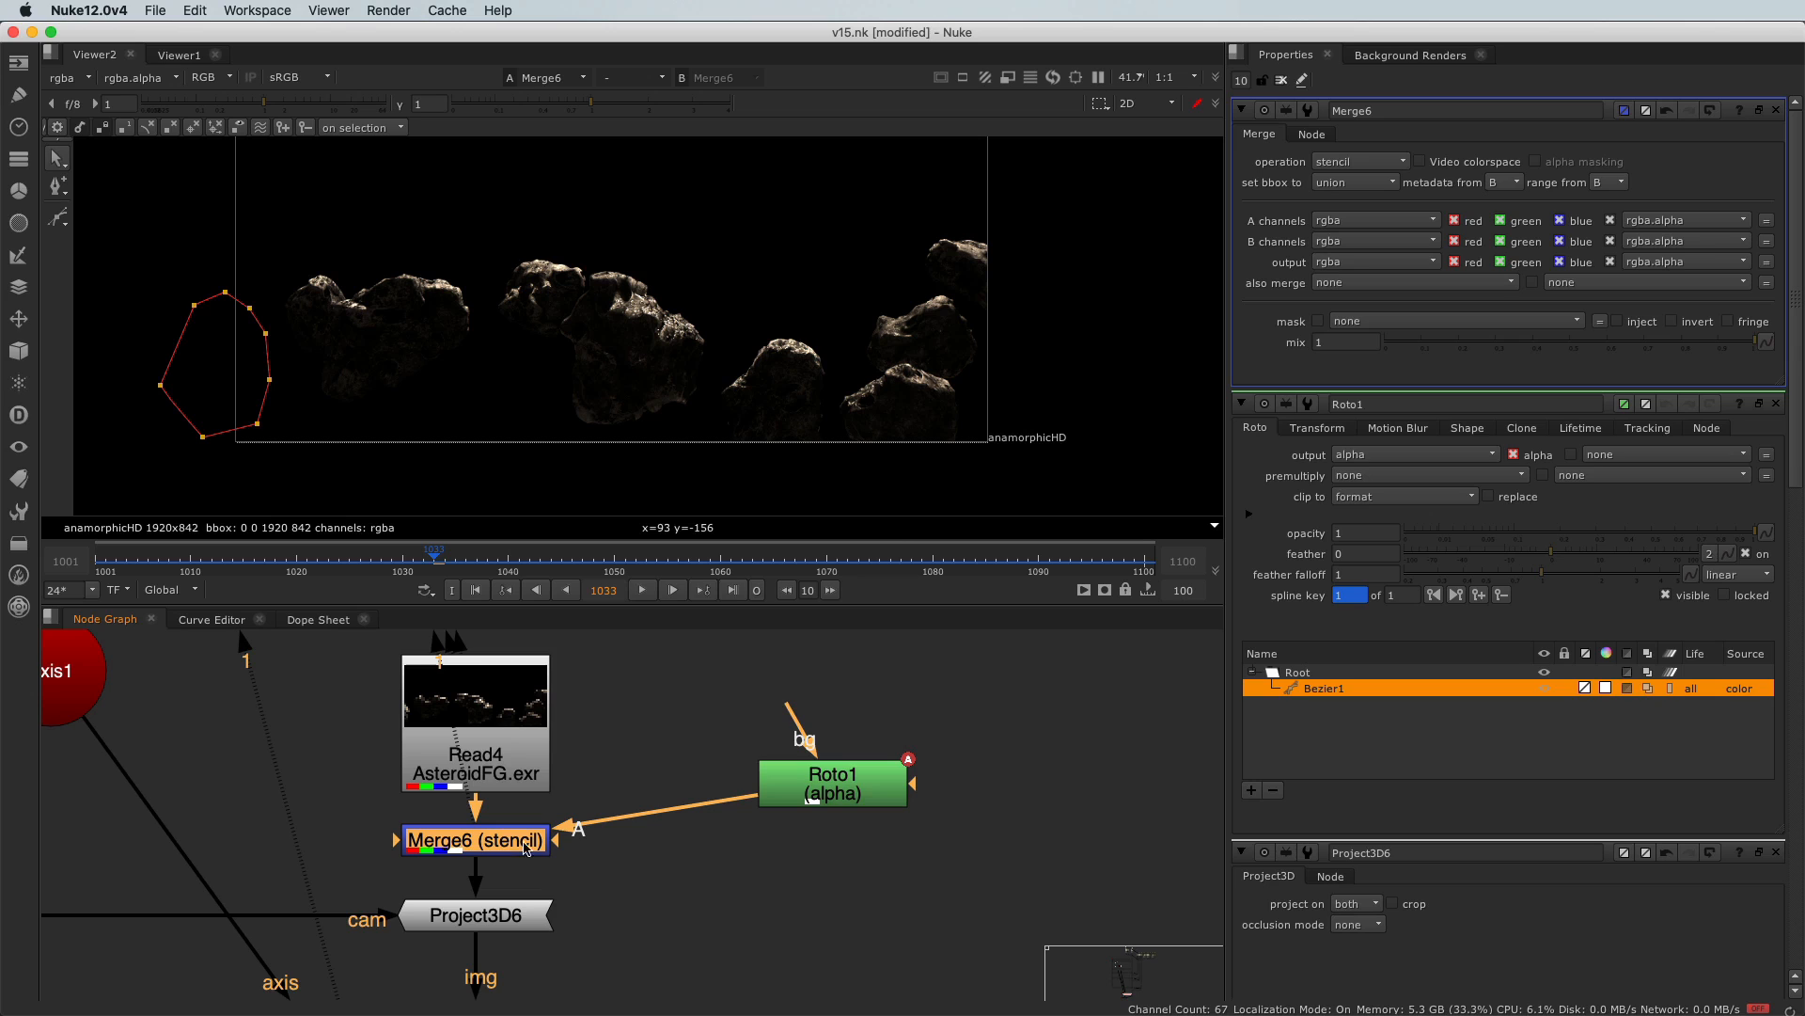
View Merge5 to check the left edge of the full space composite
{"action": "scroll", "coordinate": [414, 400], "scroll_direction": "down", "scroll_amount": 3}
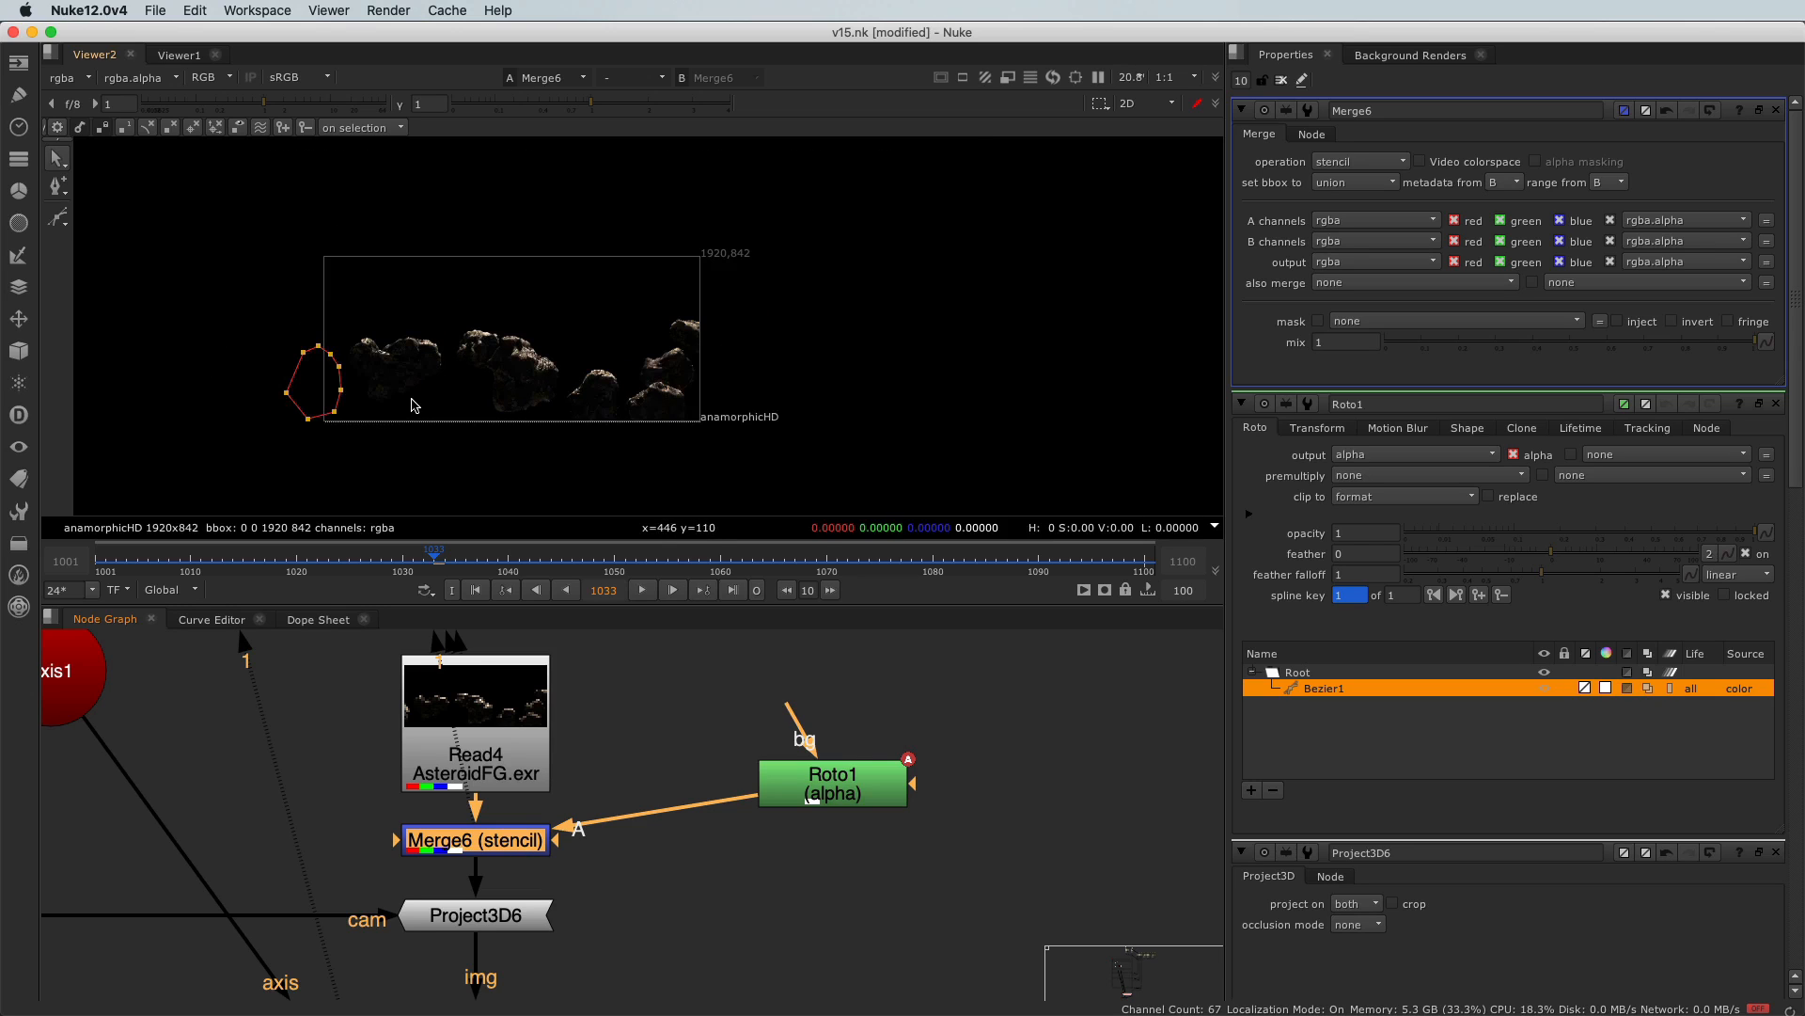
{"action": "scroll", "coordinate": [581, 729], "scroll_direction": "down", "scroll_amount": 7}
{"action": "middle_click_drag", "start_coordinate": [608, 902], "coordinate": [548, 827]}
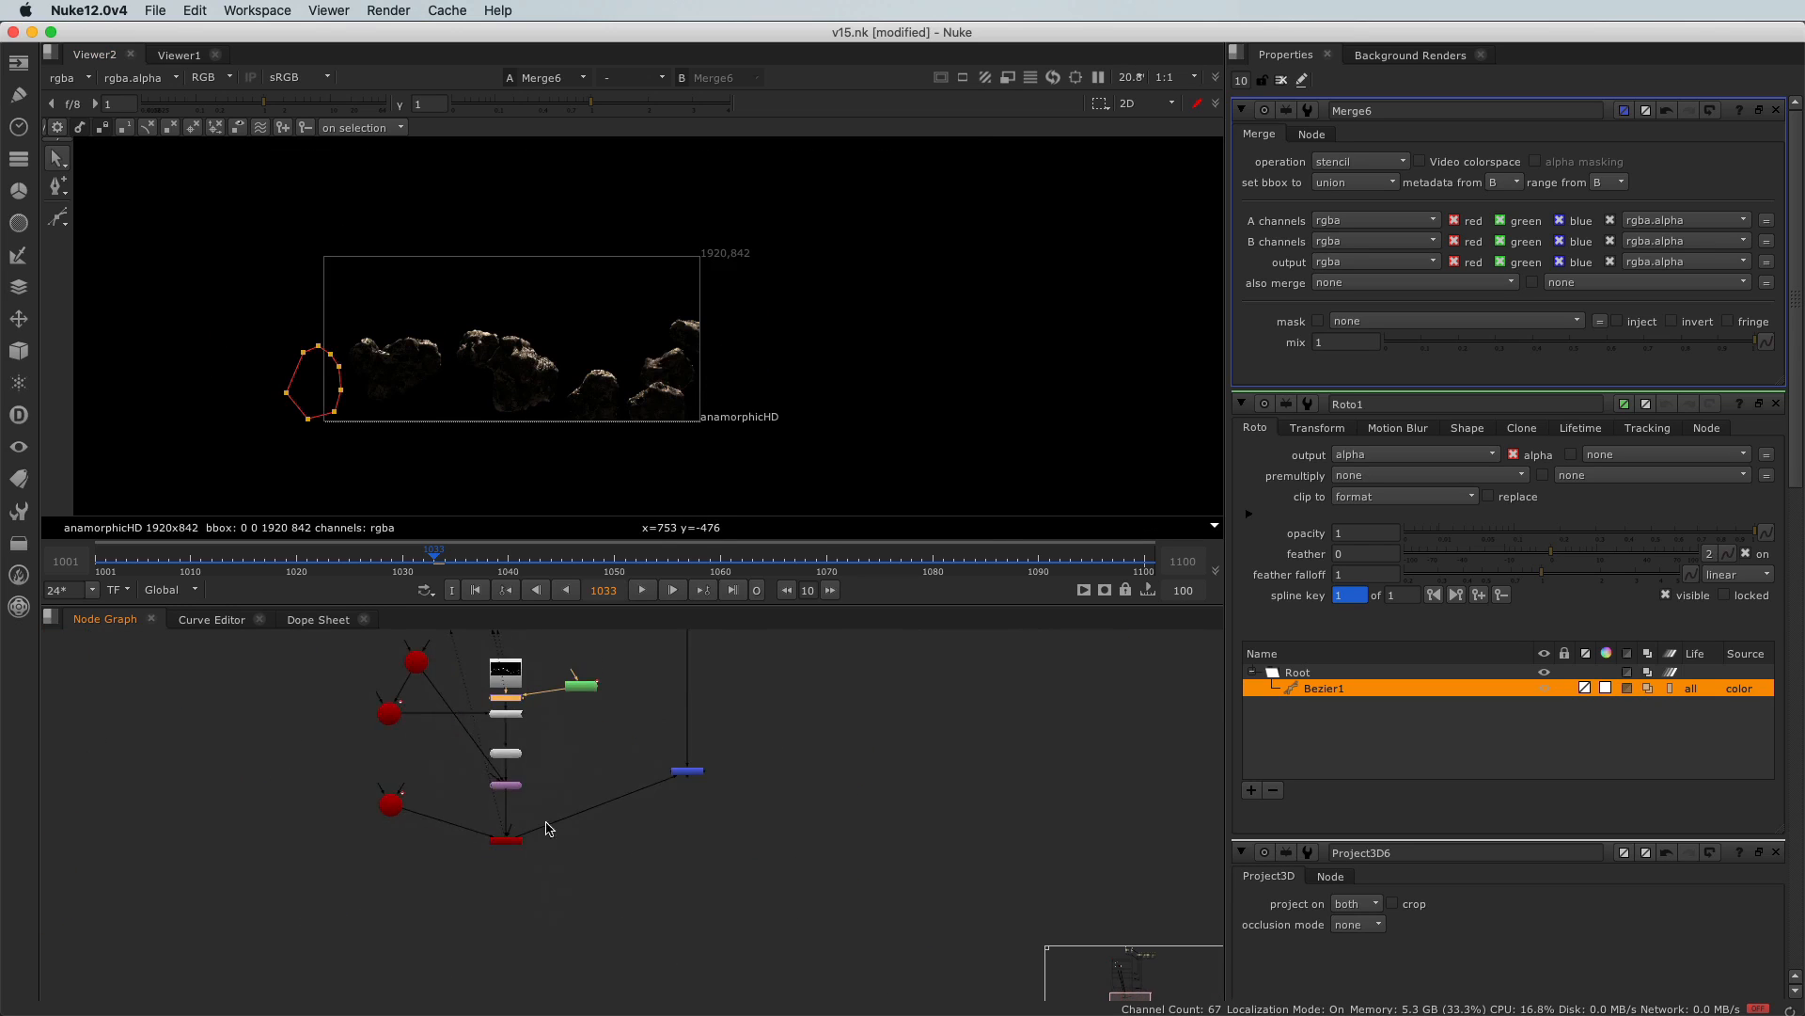
{"action": "scroll", "coordinate": [658, 765], "scroll_direction": "up", "scroll_amount": 3}
{"action": "left_click_drag", "start_coordinate": [659, 743], "coordinate": [780, 805]}
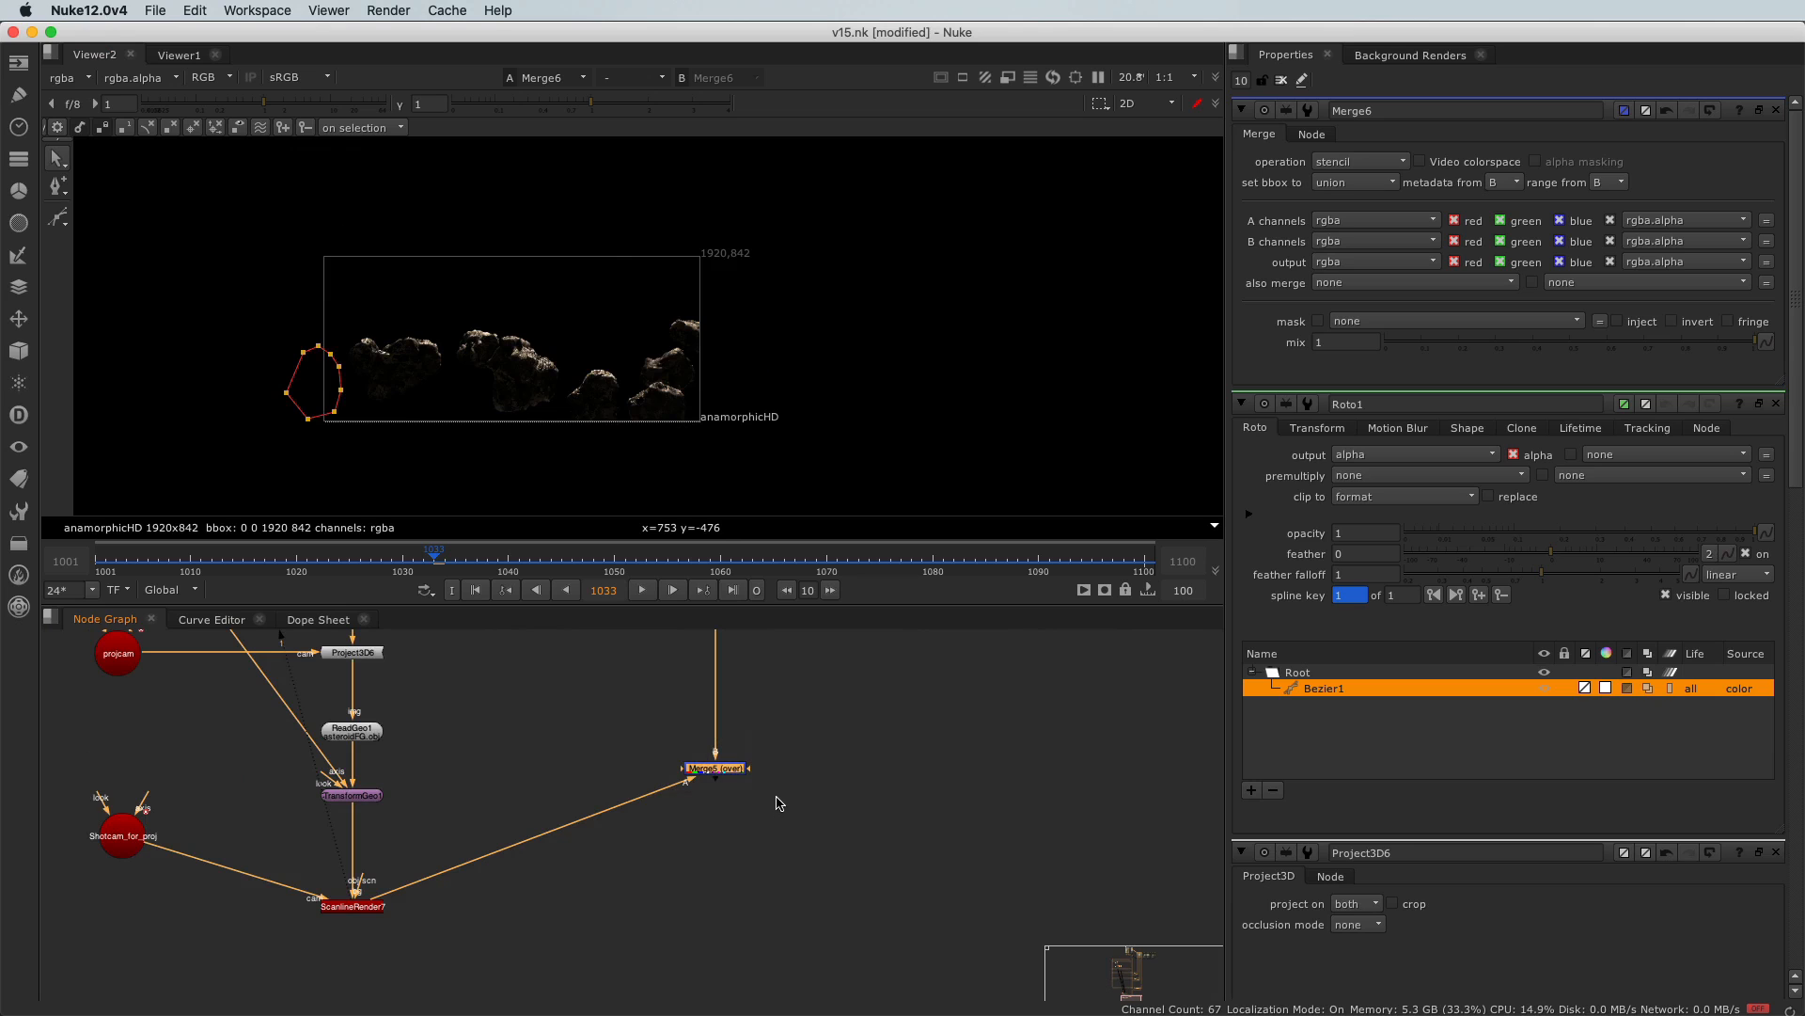
{"action": "key", "text": "1"}
{"action": "scroll", "coordinate": [414, 399], "scroll_direction": "up", "scroll_amount": 3}
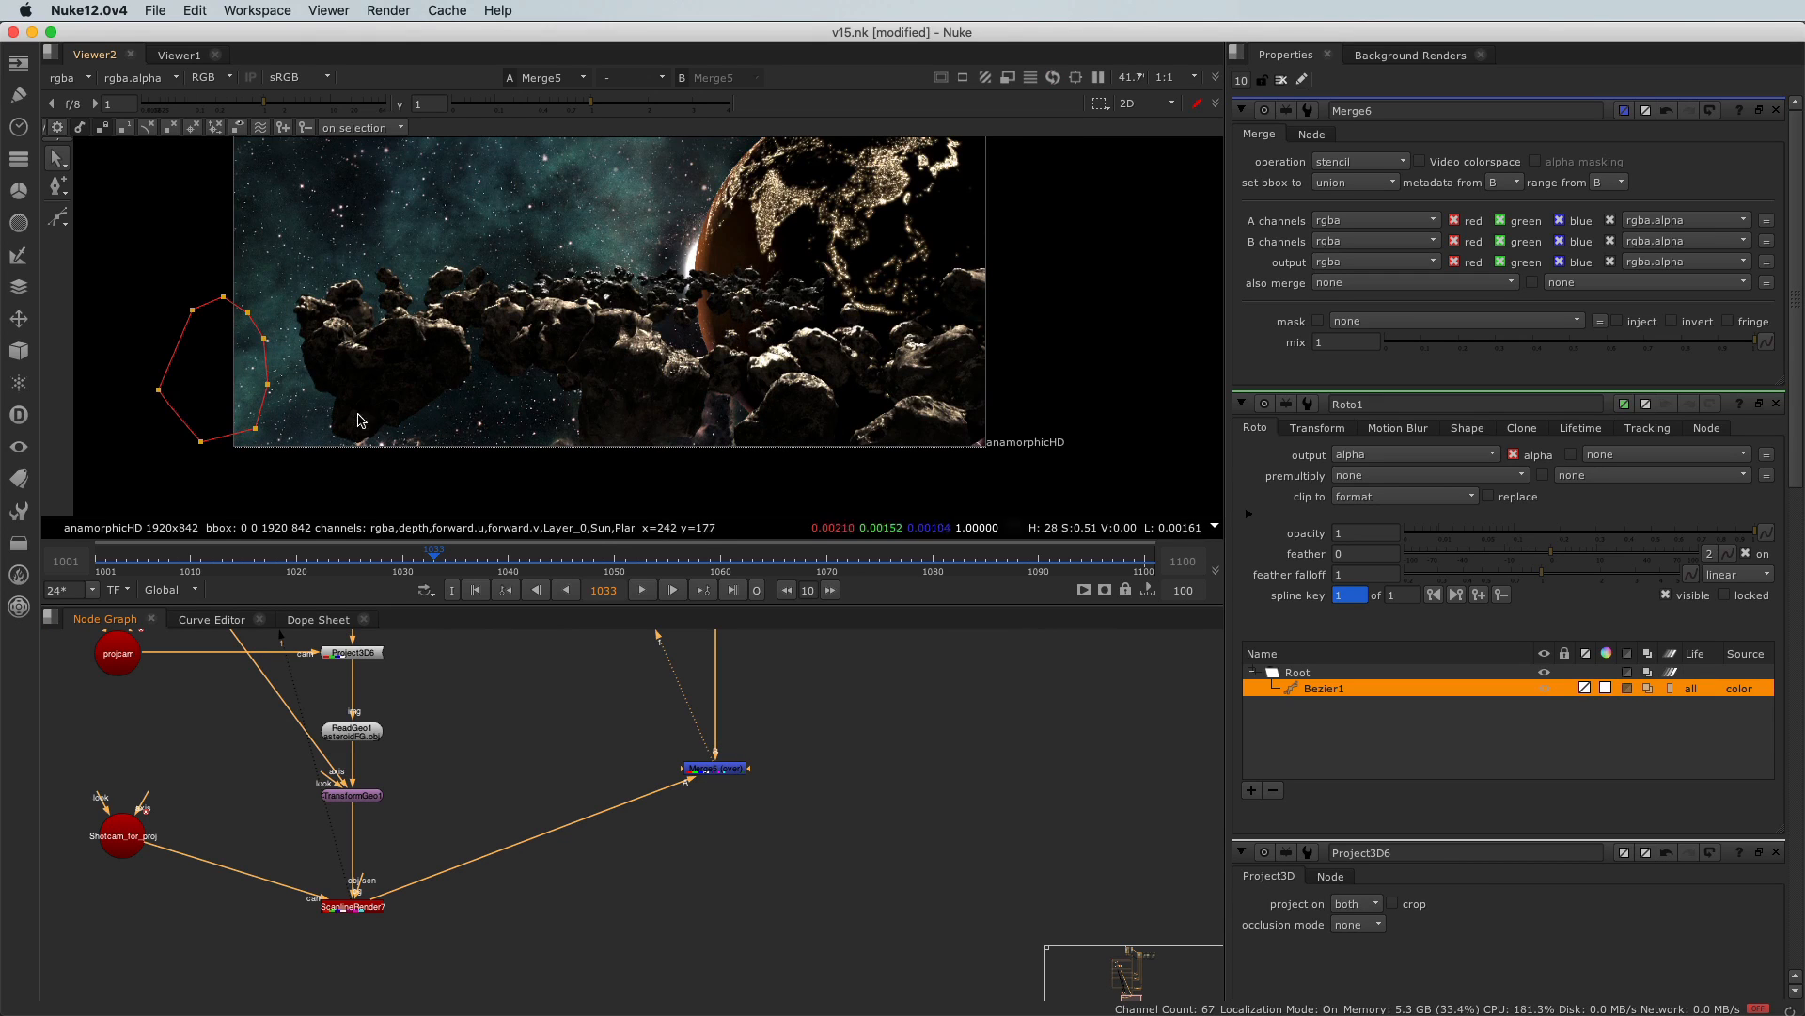
Disable and re-enable the Merge6 stencil node to compare the composite with and without the edge asteroid
{"action": "scroll", "coordinate": [435, 743], "scroll_direction": "down", "scroll_amount": 3}
{"action": "middle_click_drag", "start_coordinate": [433, 743], "coordinate": [435, 795]}
{"action": "scroll", "coordinate": [329, 662], "scroll_direction": "up", "scroll_amount": 4}
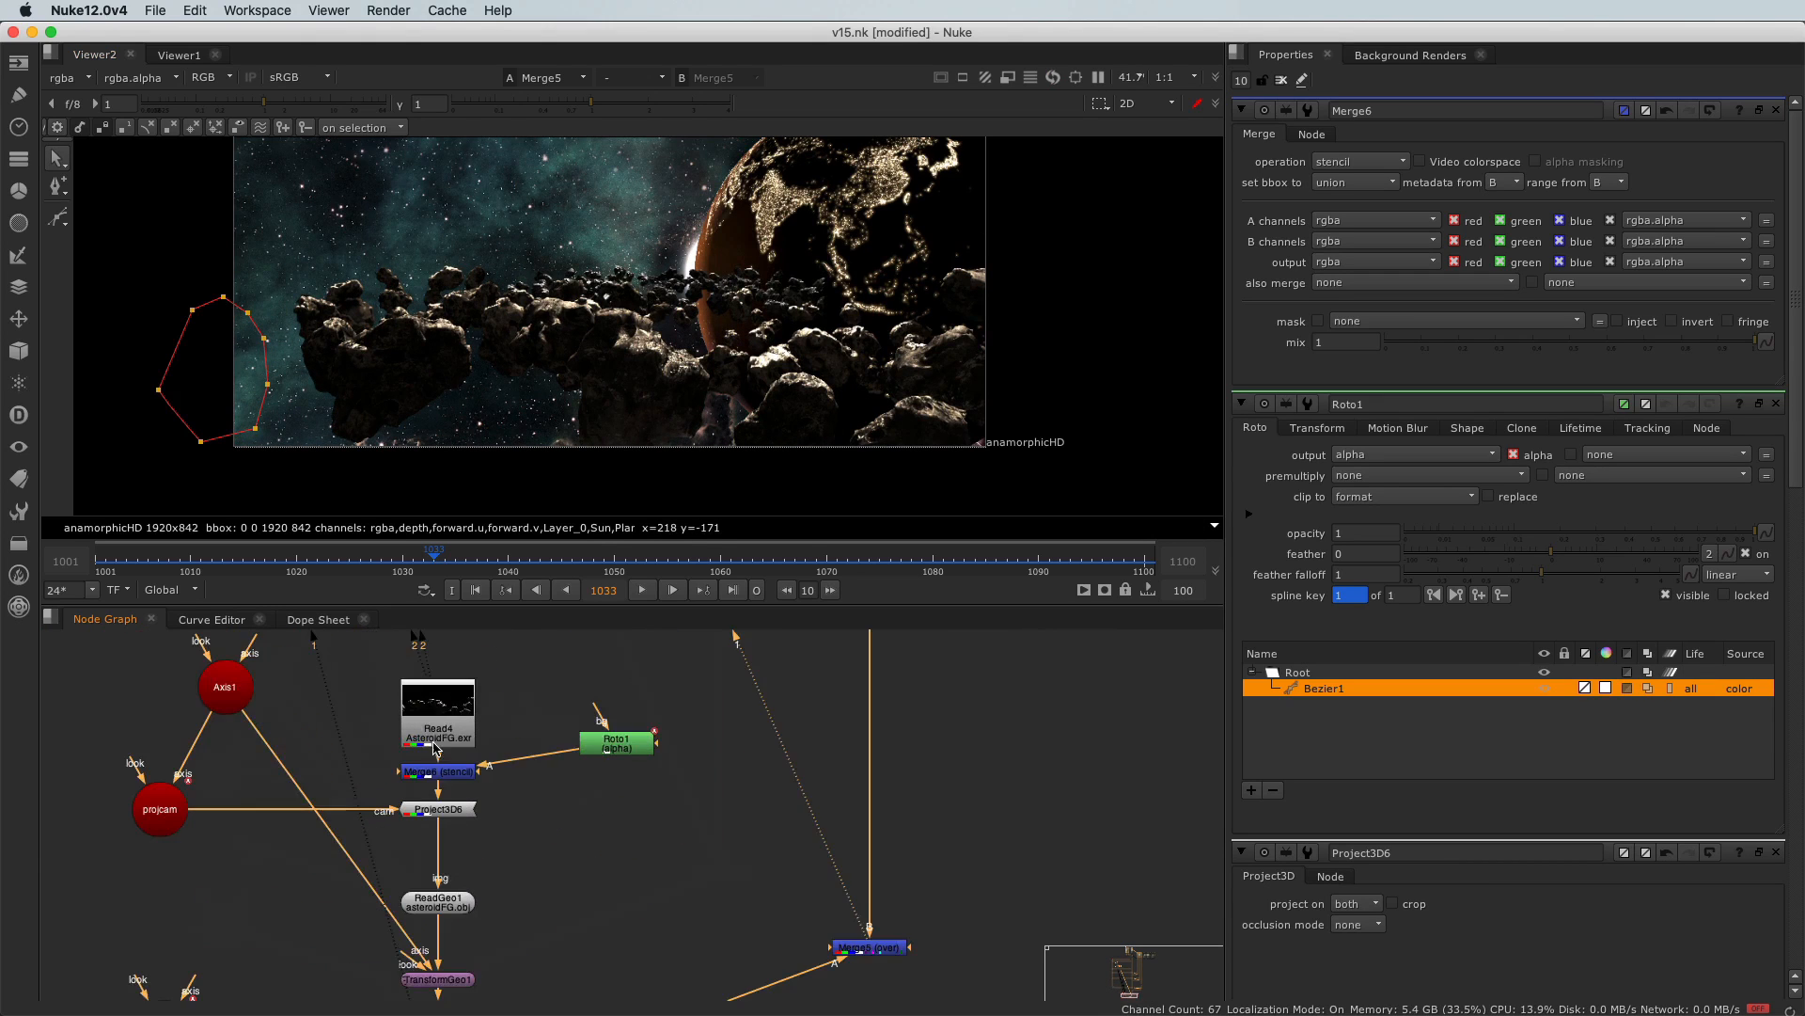
{"action": "scroll", "coordinate": [435, 747], "scroll_direction": "up", "scroll_amount": 3}
{"action": "left_click", "coordinate": [452, 788]}
{"action": "key", "text": "d"}
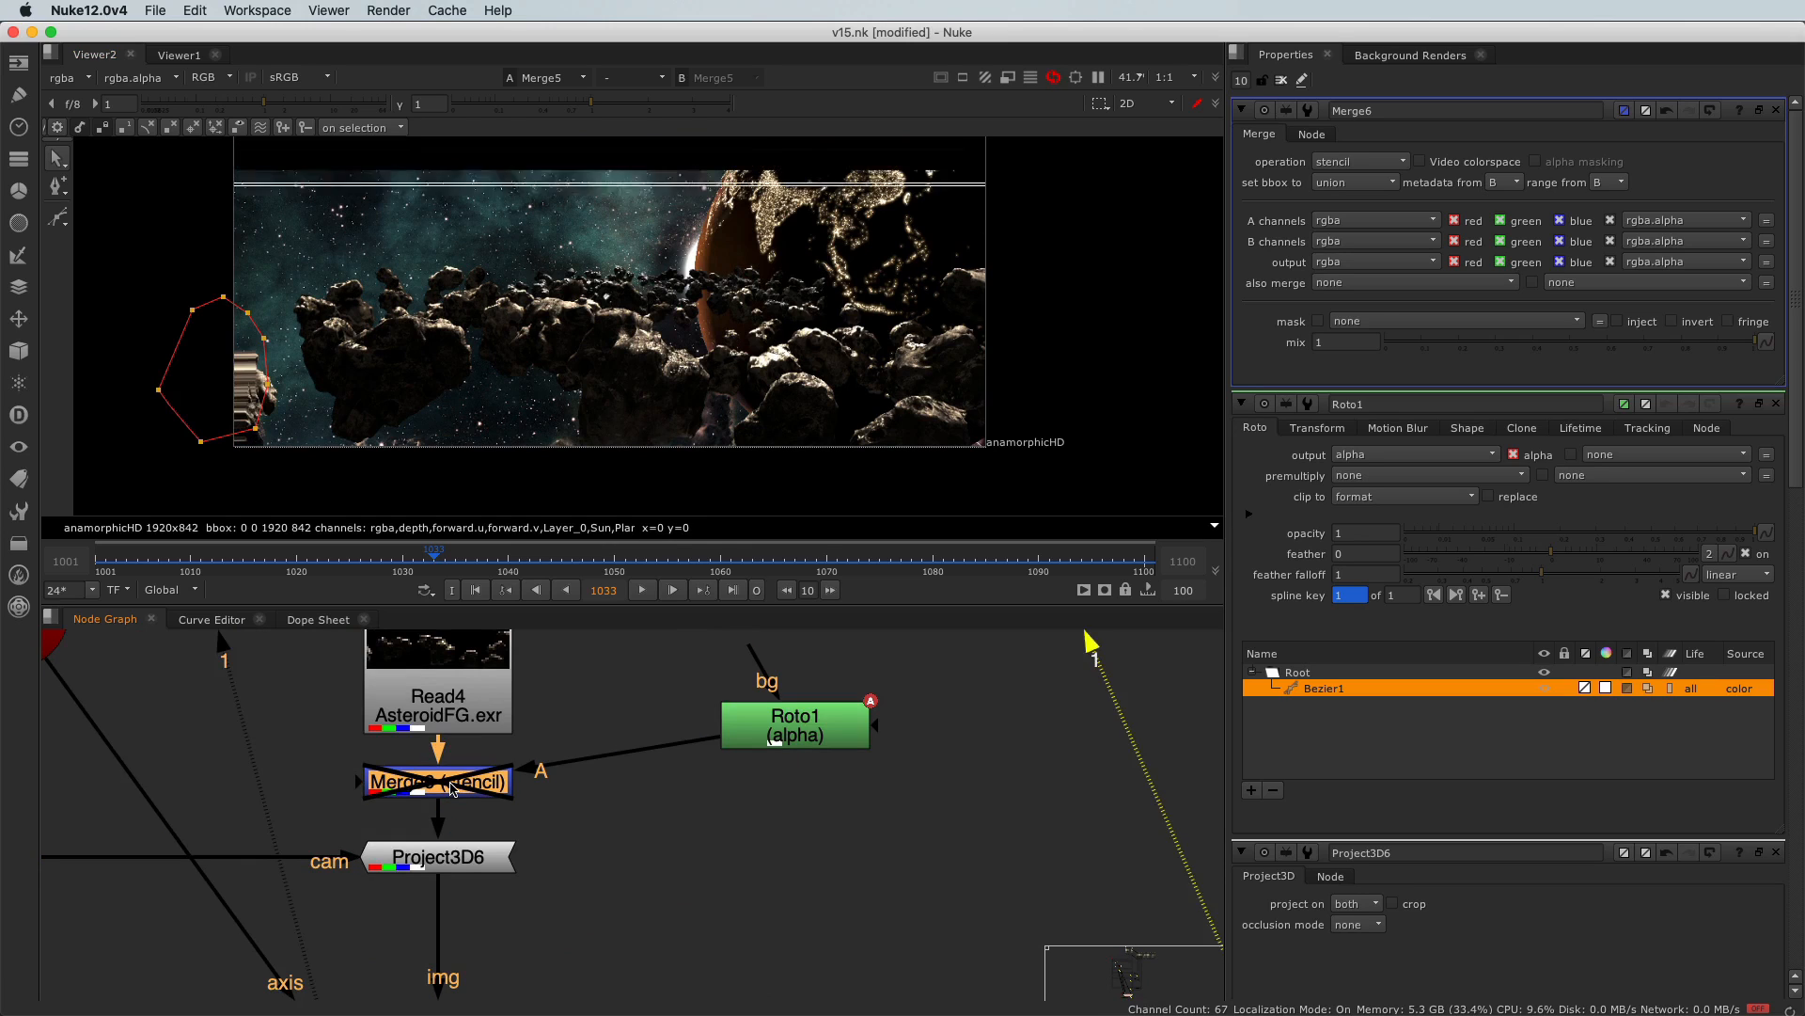
{"action": "key", "text": "d"}
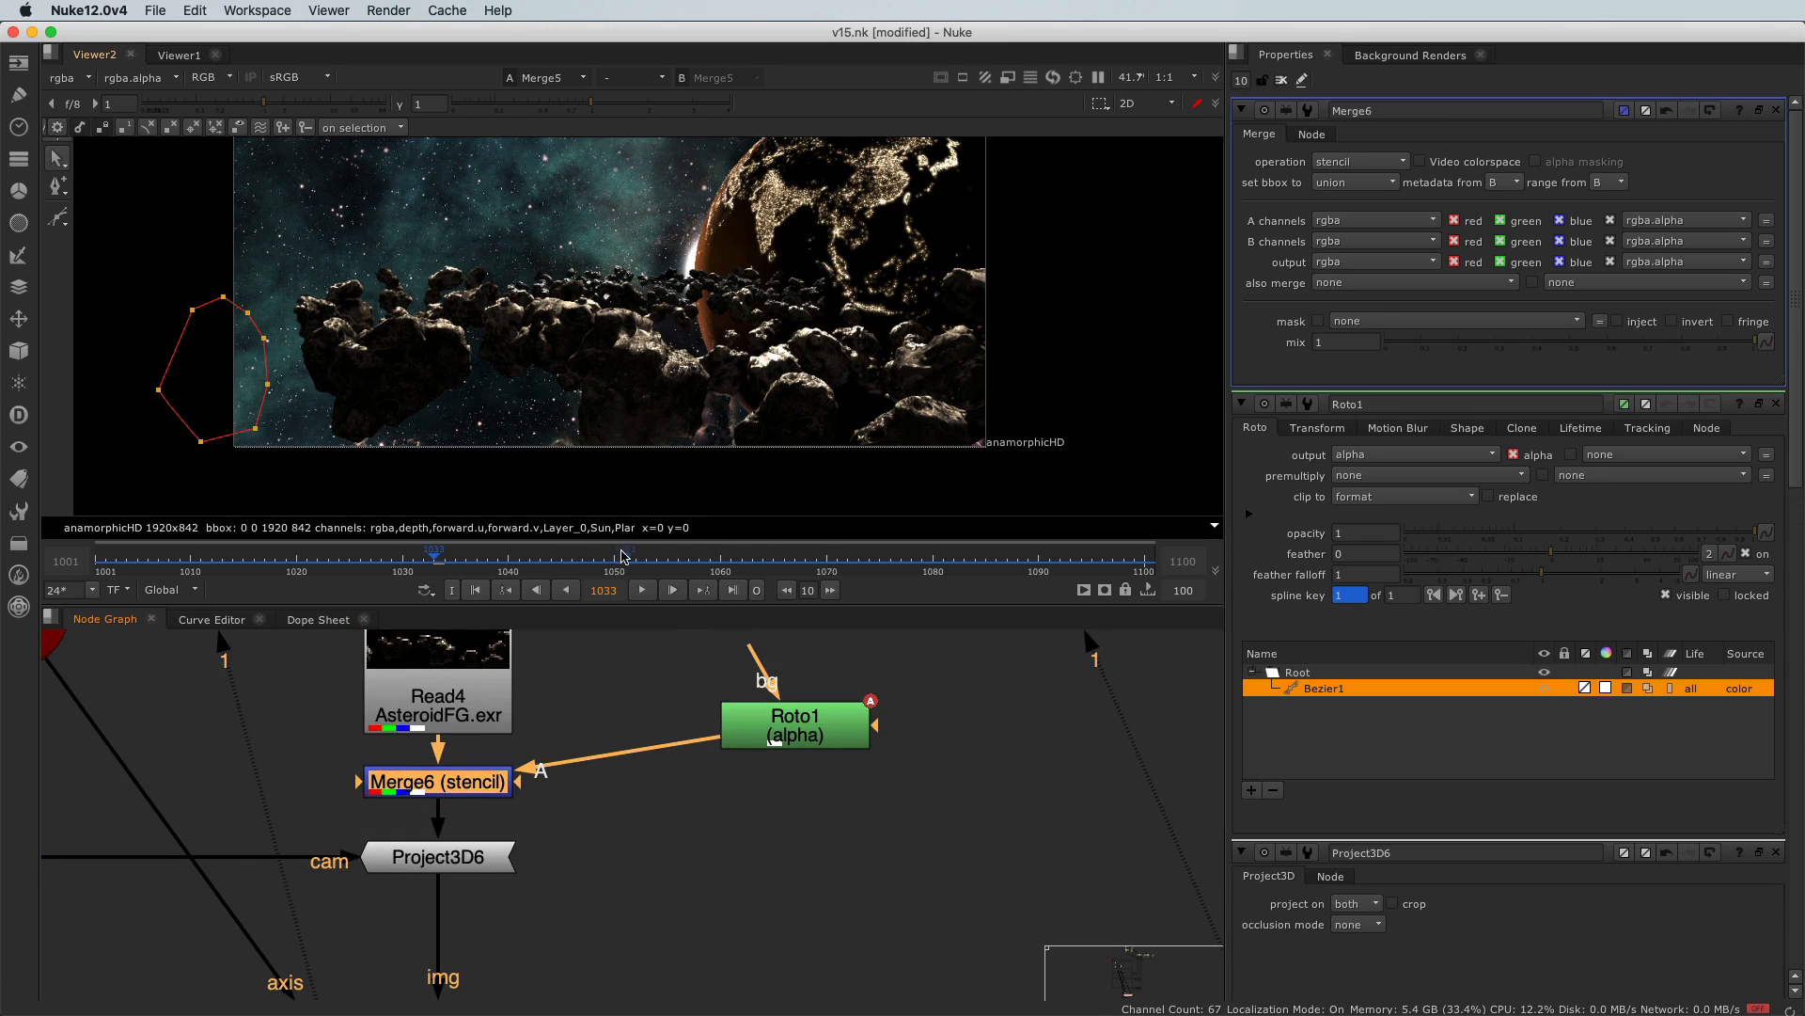
Go to frame 1064 and check the whole composite there
{"action": "left_click", "coordinate": [764, 560]}
{"action": "left_click", "coordinate": [775, 850]}
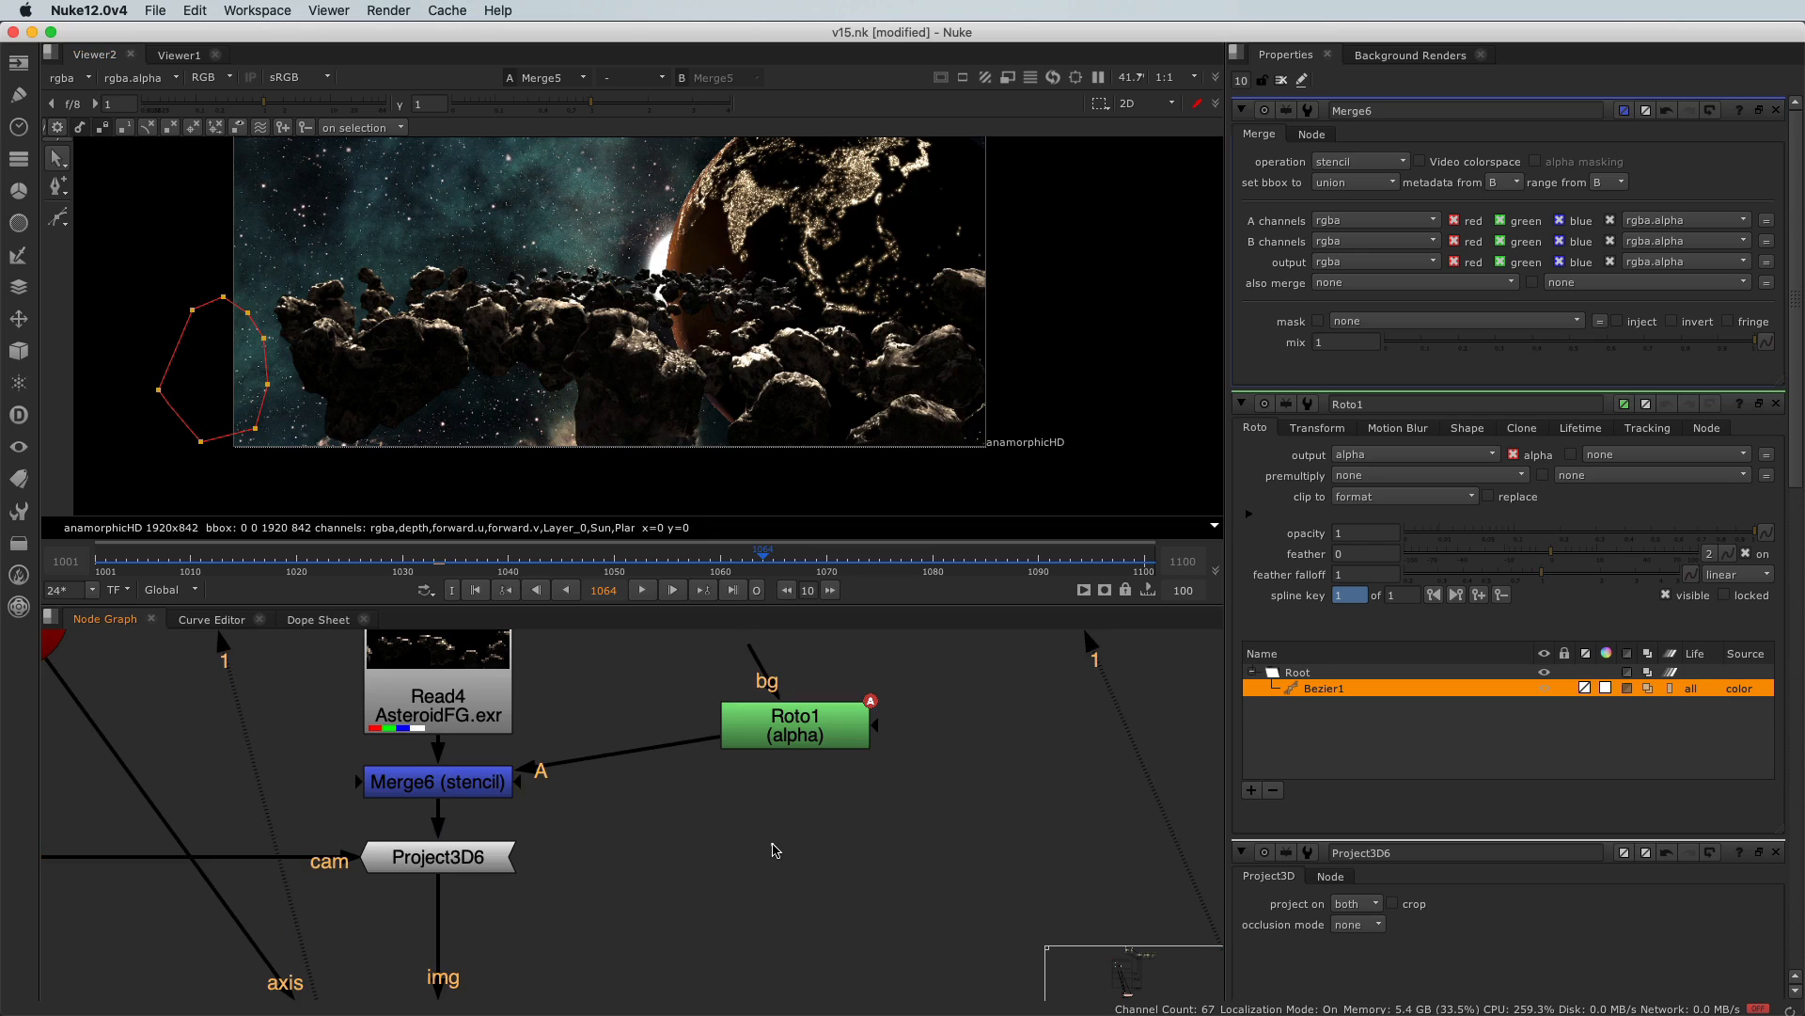
{"action": "scroll", "coordinate": [742, 329], "scroll_direction": "down", "scroll_amount": 3}
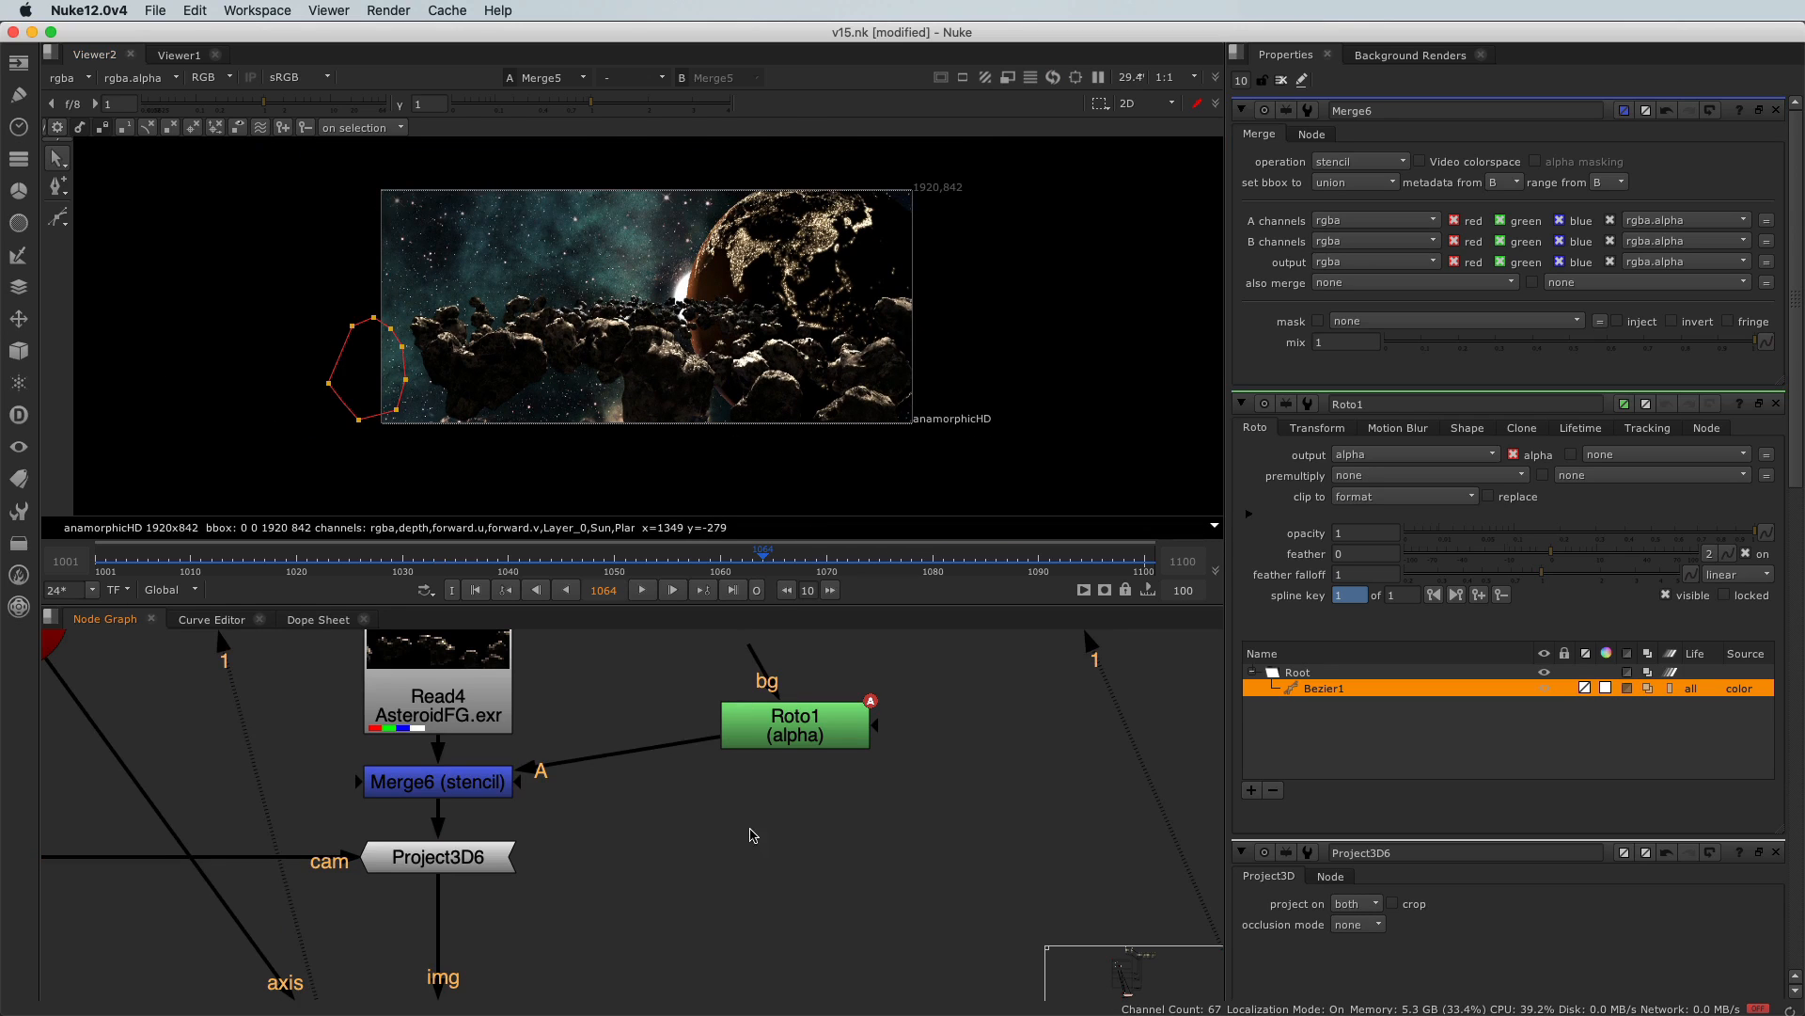